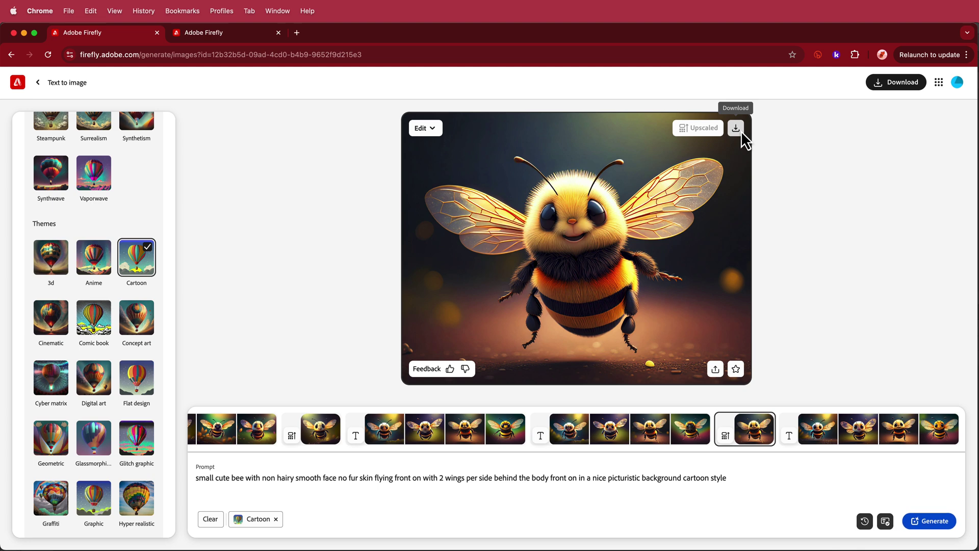
# Step: Download the upscaled bee image and switch to the other Firefly page with the cartoon sunset field background
pyautogui.click(740, 130)
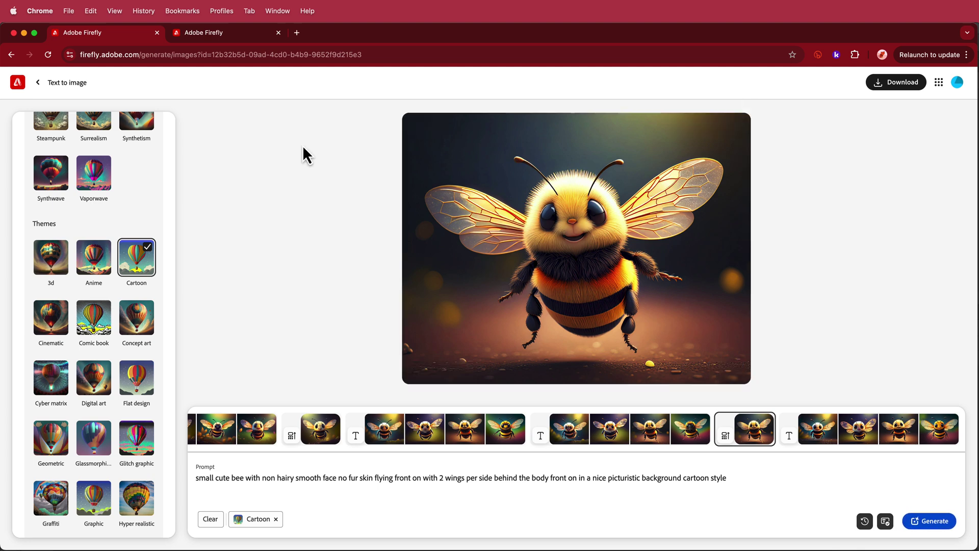
pyautogui.click(227, 39)
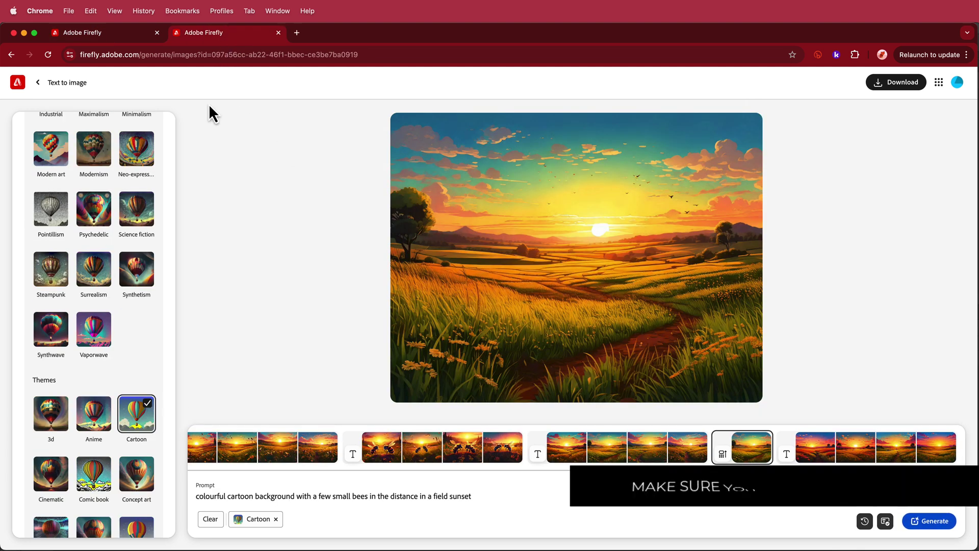
pyautogui.moveTo(646, 237)
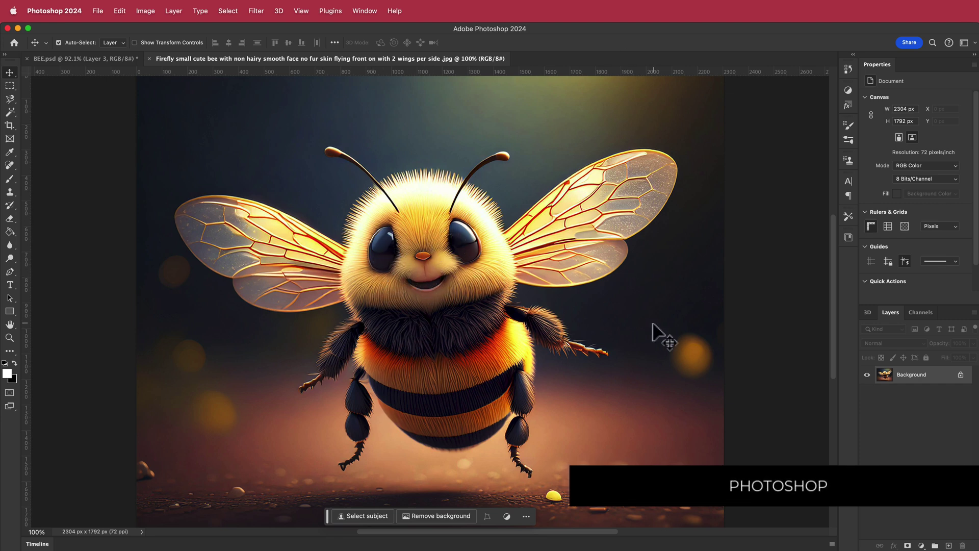
# Step: In Photoshop, unlock the Background layer and select the whole bee with the Object Selection tool
pyautogui.click(959, 375)
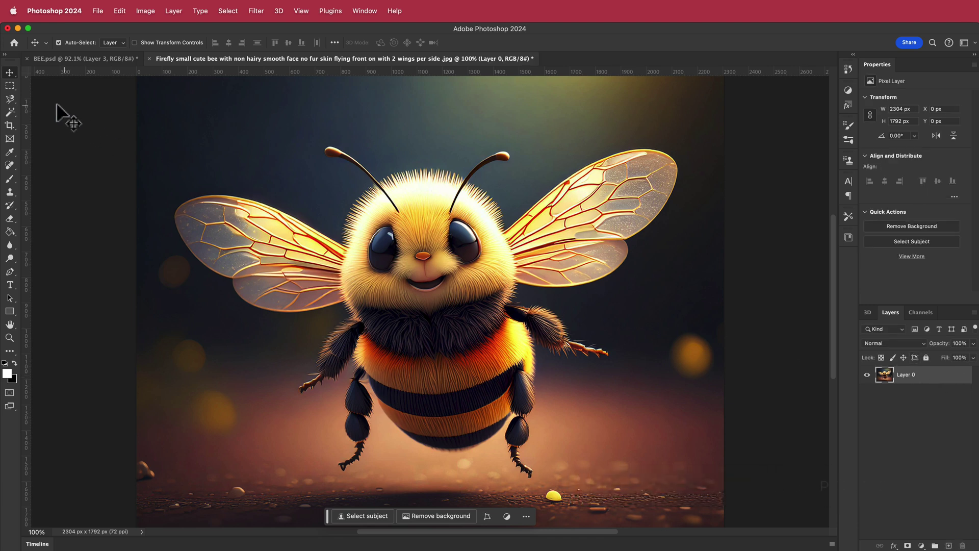
pyautogui.click(11, 100)
pyautogui.click(10, 112)
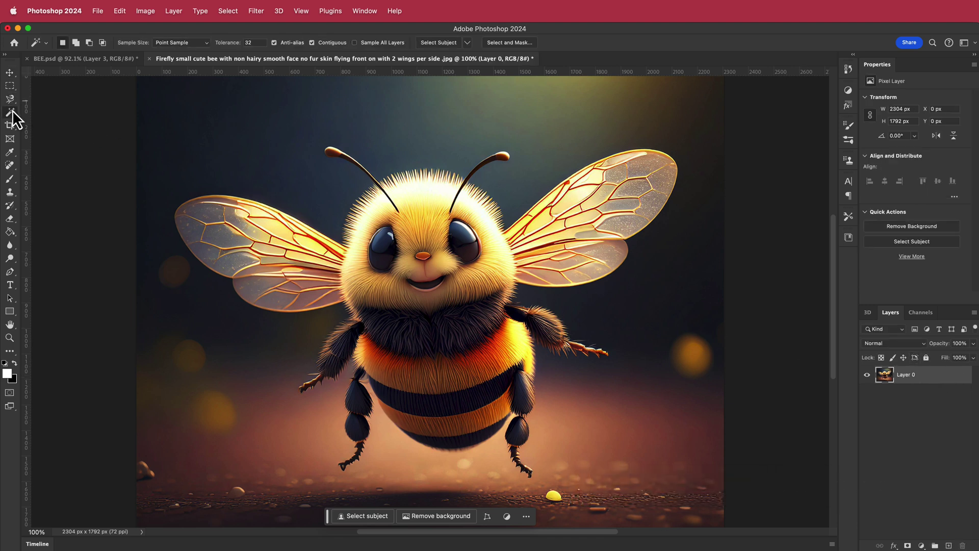
pyautogui.click(57, 113)
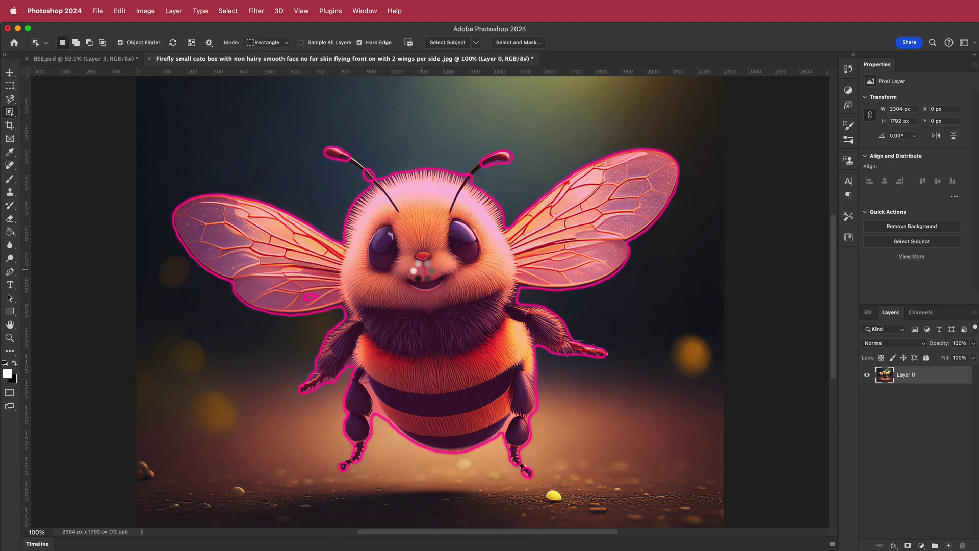
pyautogui.click(421, 270)
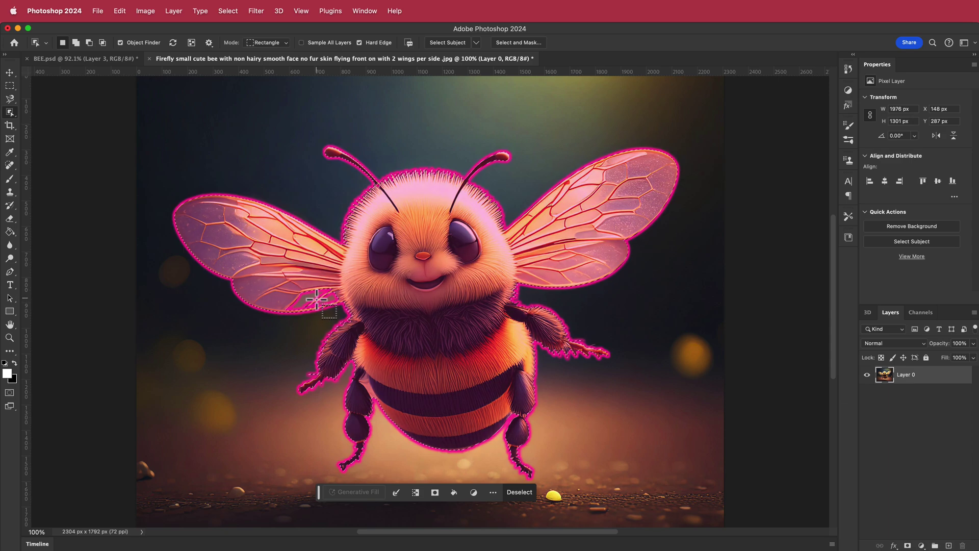
# Step: Add the missed patch of the bee's lower left wing to the selection with the Lasso tool
pyautogui.scroll(5, 316, 301)
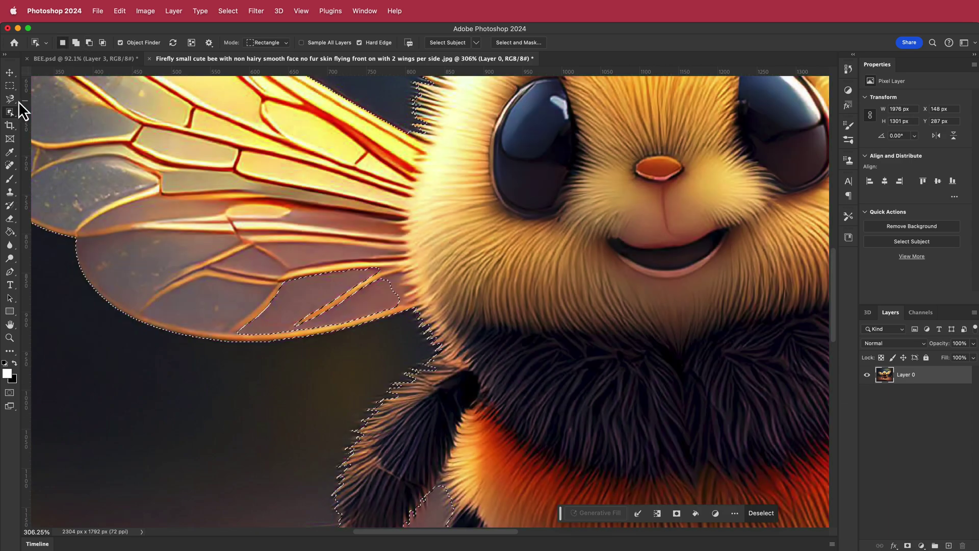
pyautogui.click(9, 99)
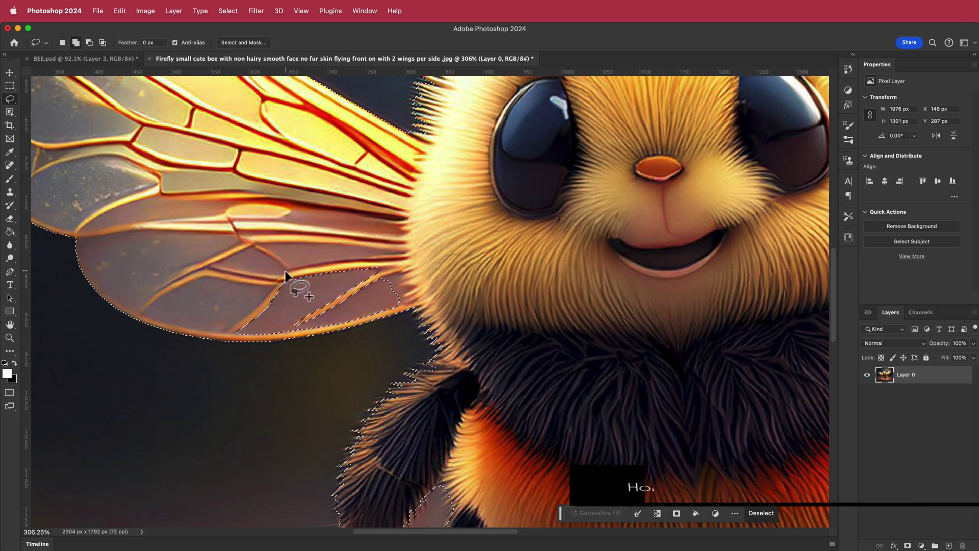
pyautogui.moveTo(285, 273)
pyautogui.mouseDown()
pyautogui.moveTo(237, 315)
pyautogui.moveTo(233, 334)
pyautogui.moveTo(324, 331)
pyautogui.moveTo(402, 308)
pyautogui.moveTo(411, 292)
pyautogui.moveTo(405, 258)
pyautogui.moveTo(285, 274)
pyautogui.mouseUp()
pyautogui.scroll(-3, 362, 221)
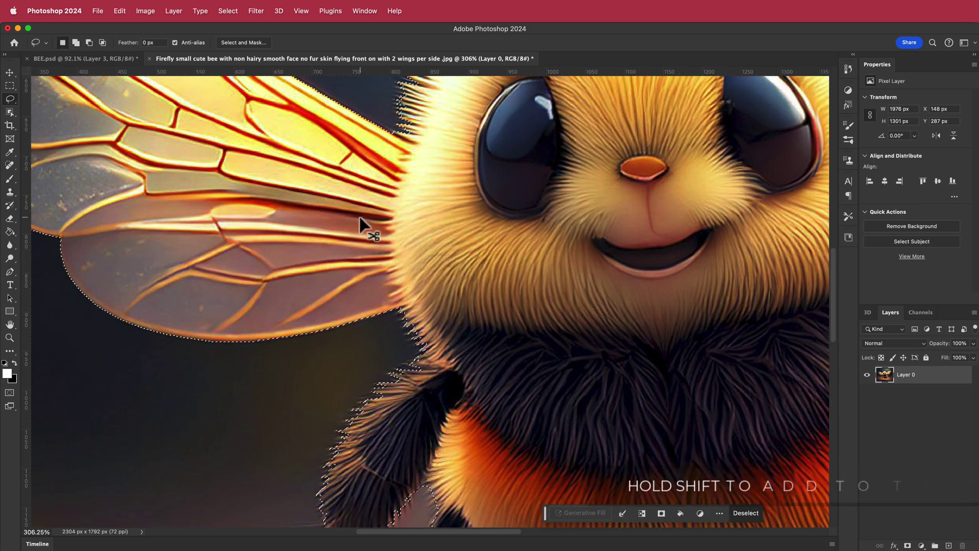
pyautogui.scroll(2, 383, 218)
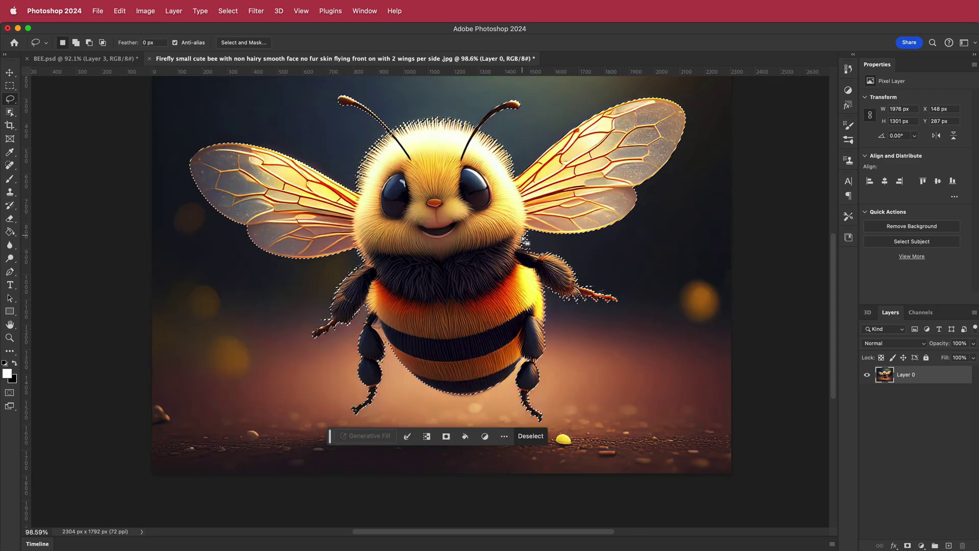
# Step: Cut the selected bee onto its own layer and hide Layer 0 with the leftover background
pyautogui.press('super+shift+j')
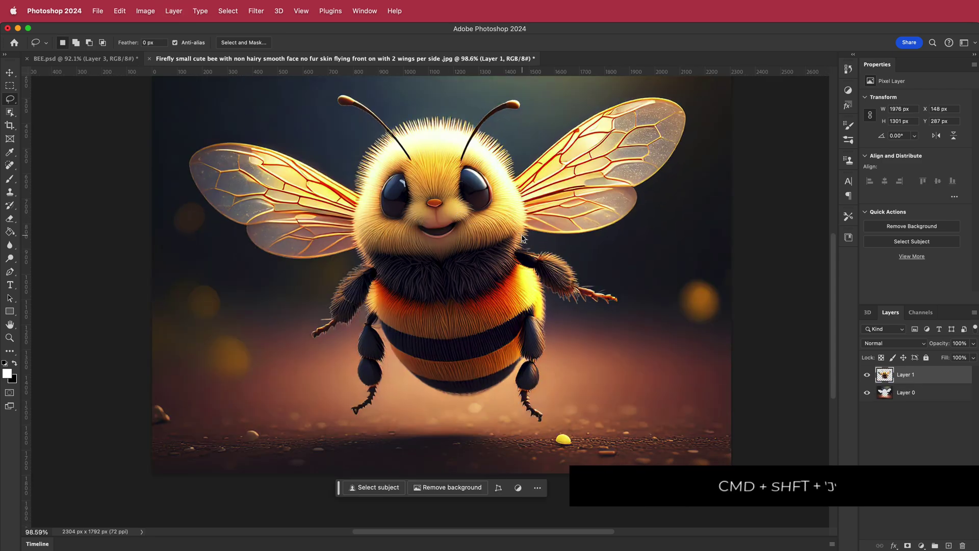
pyautogui.click(867, 392)
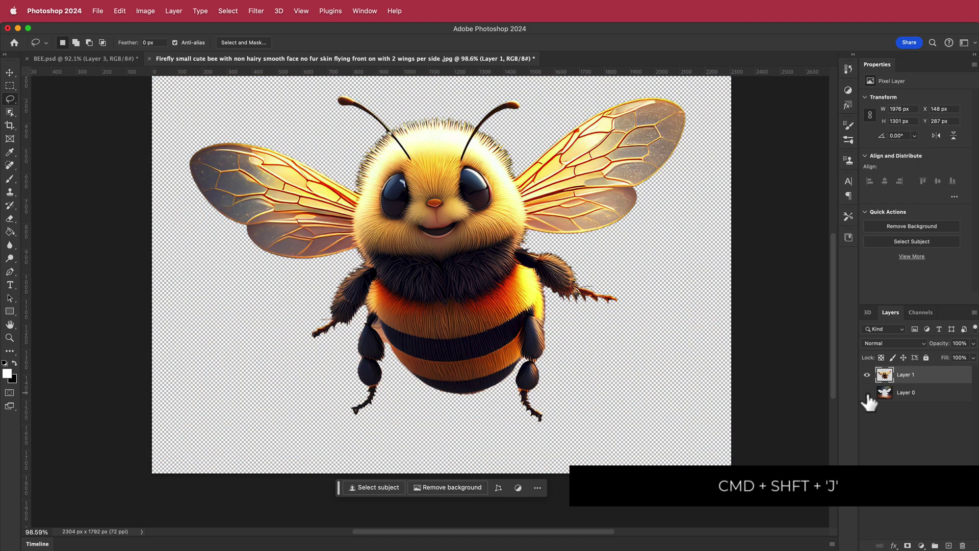
pyautogui.click(867, 392)
pyautogui.click(867, 393)
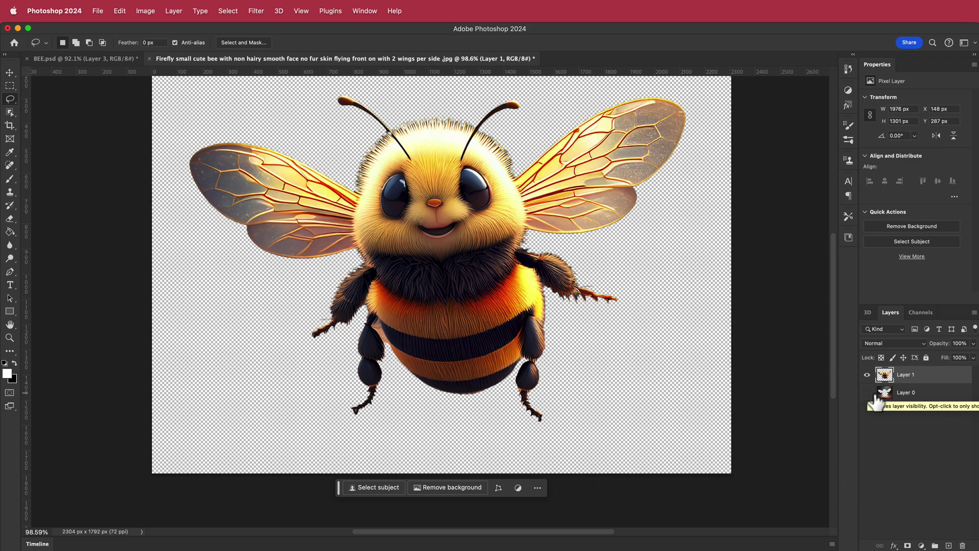
# Step: Outline the pair of wings on the right side of the bee with the Magnetic Lasso tool
pyautogui.scroll(1, 531, 178)
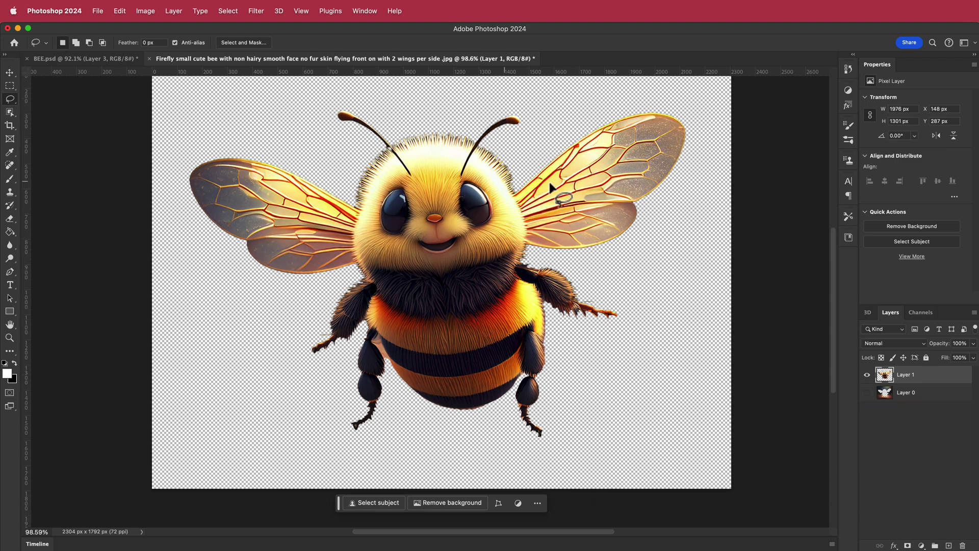
pyautogui.hscroll(-1, 627, 197)
pyautogui.scroll(3, 614, 193)
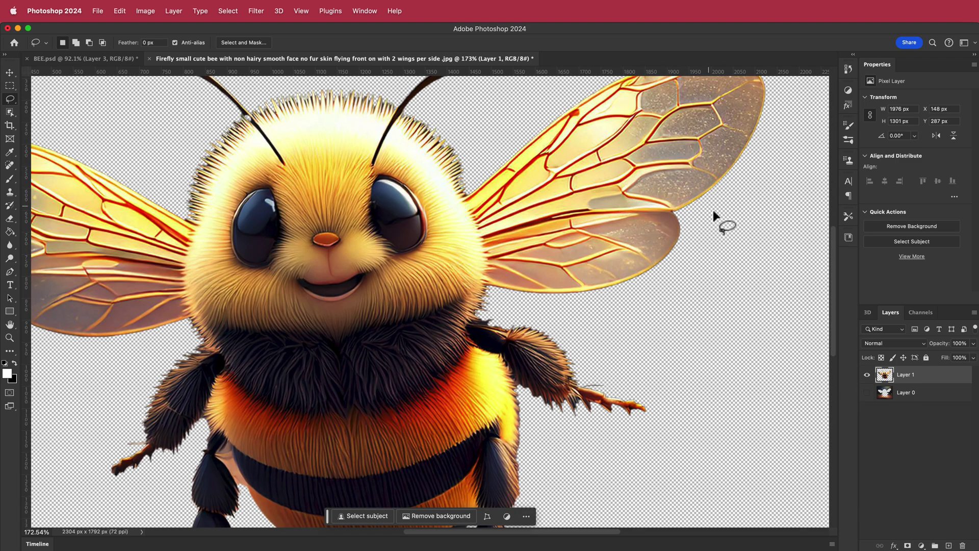
pyautogui.moveTo(732, 234); pyautogui.dragTo(666, 321)
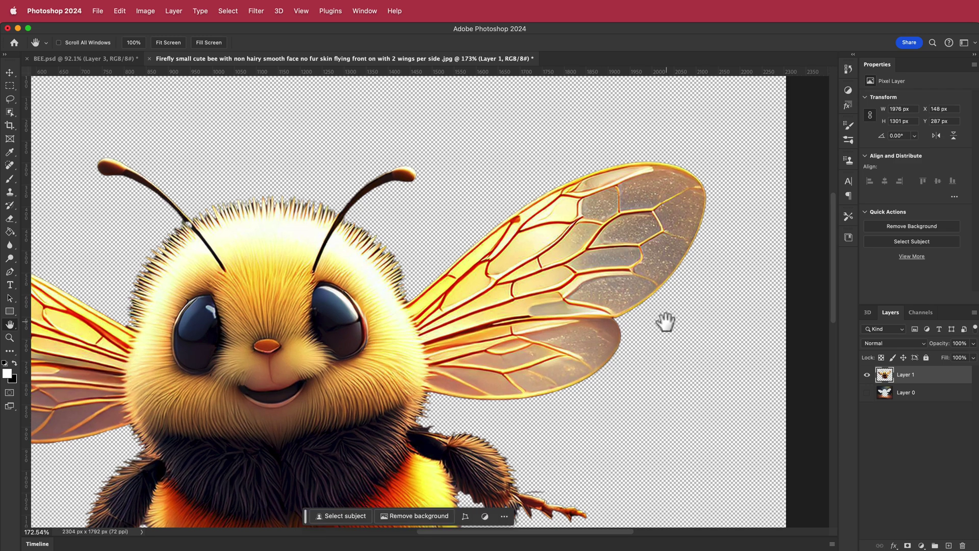
pyautogui.moveTo(13, 102); pyautogui.dragTo(59, 118)
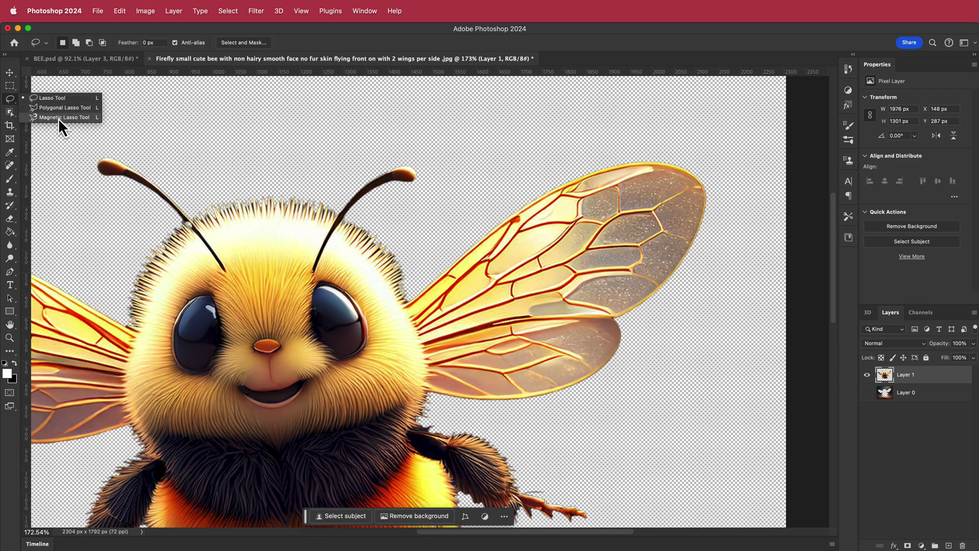
pyautogui.click(58, 117)
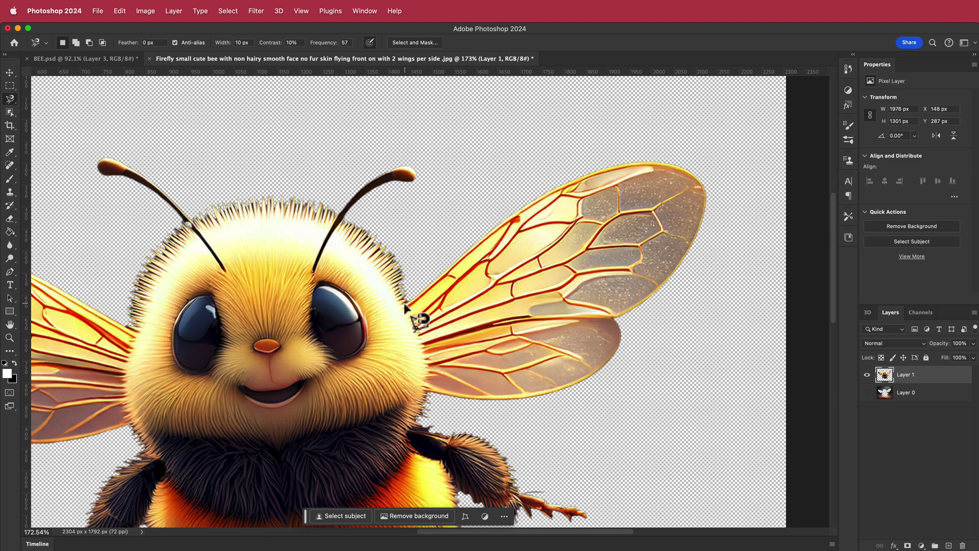
pyautogui.moveTo(406, 306)
pyautogui.mouseDown()
pyautogui.moveTo(565, 387)
pyautogui.moveTo(416, 318)
pyautogui.mouseUp()
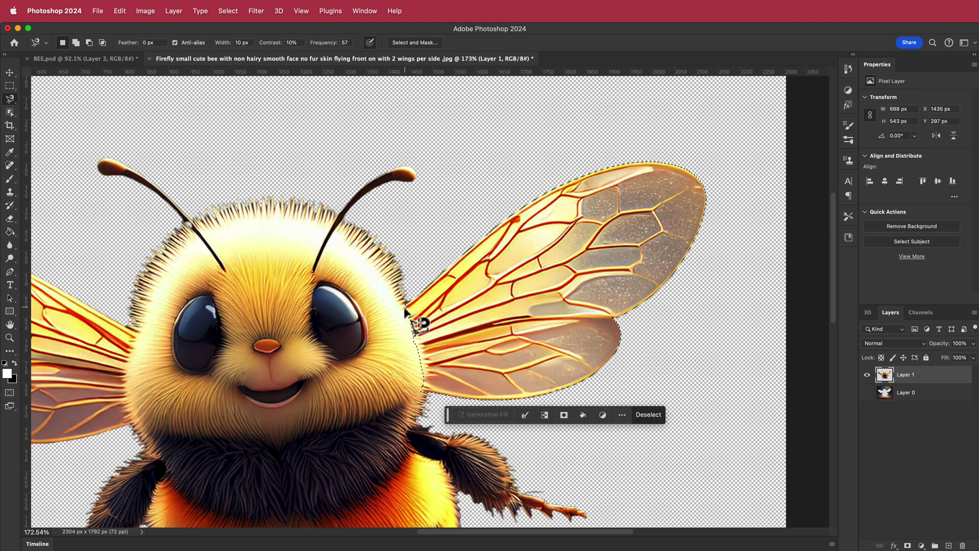
# Step: Cut the selected right wings onto their own layer and toggle that layer's visibility to check the separation
pyautogui.press('h')
pyautogui.moveTo(260, 148)
pyautogui.mouseDown()
pyautogui.moveTo(424, 137)
pyautogui.moveTo(382, 109)
pyautogui.moveTo(284, 102)
pyautogui.mouseUp()
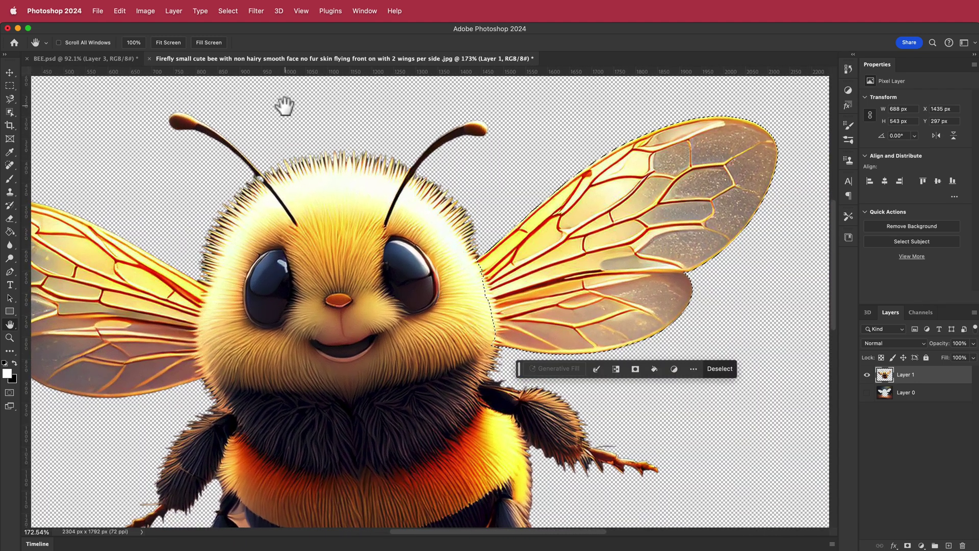
pyautogui.press('super+space')
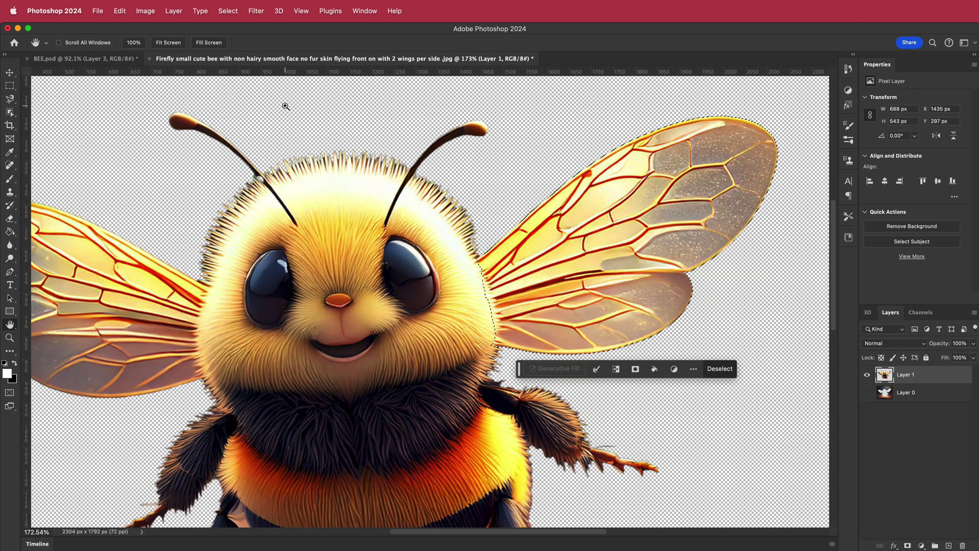
pyautogui.press('super+j')
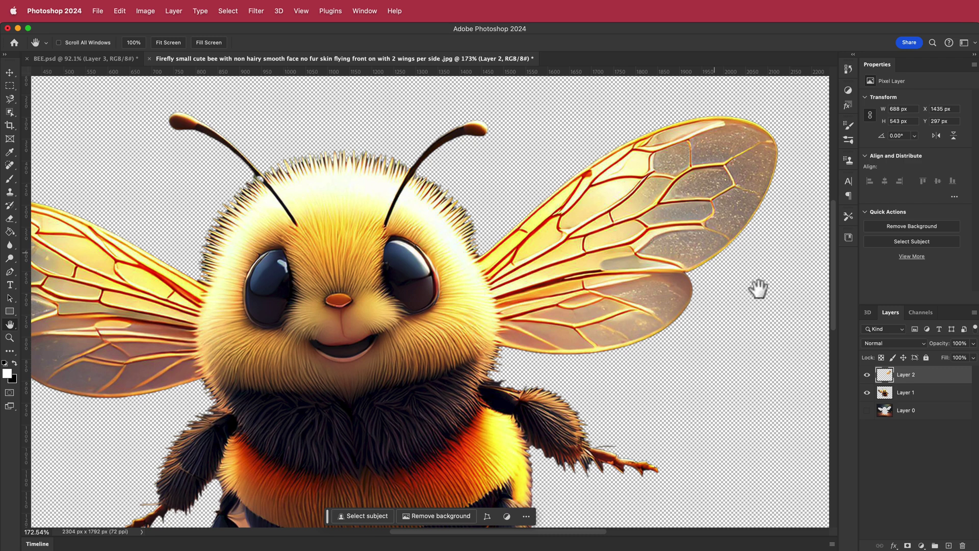
pyautogui.click(867, 376)
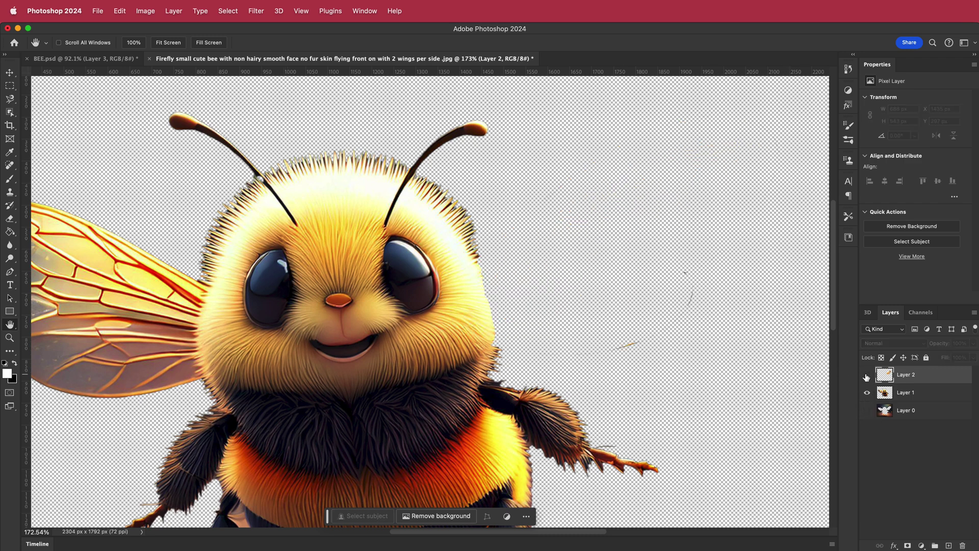
pyautogui.click(867, 375)
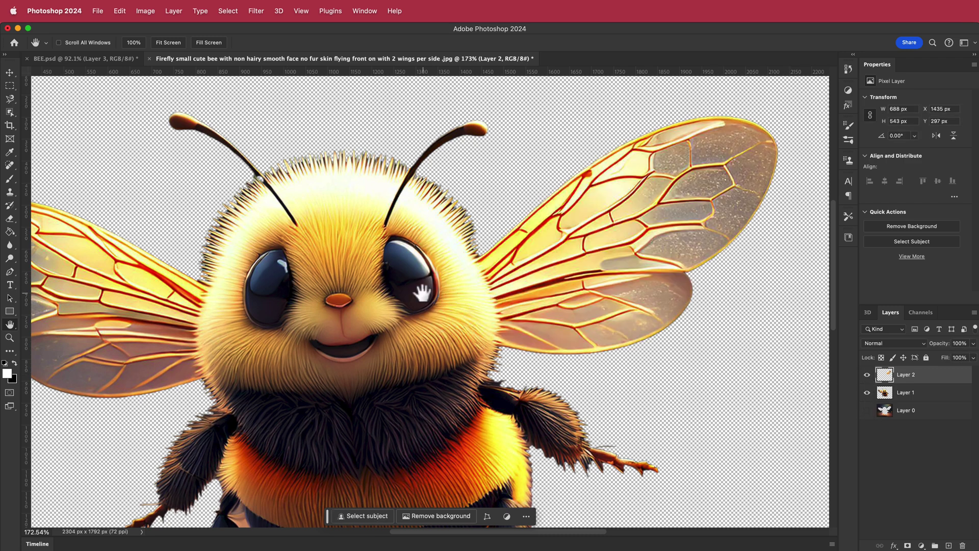
# Step: Hide the right wing layer, delete the stray wing edge pixels from Layer 1 within a rectangular selection, and deselect
pyautogui.click(867, 375)
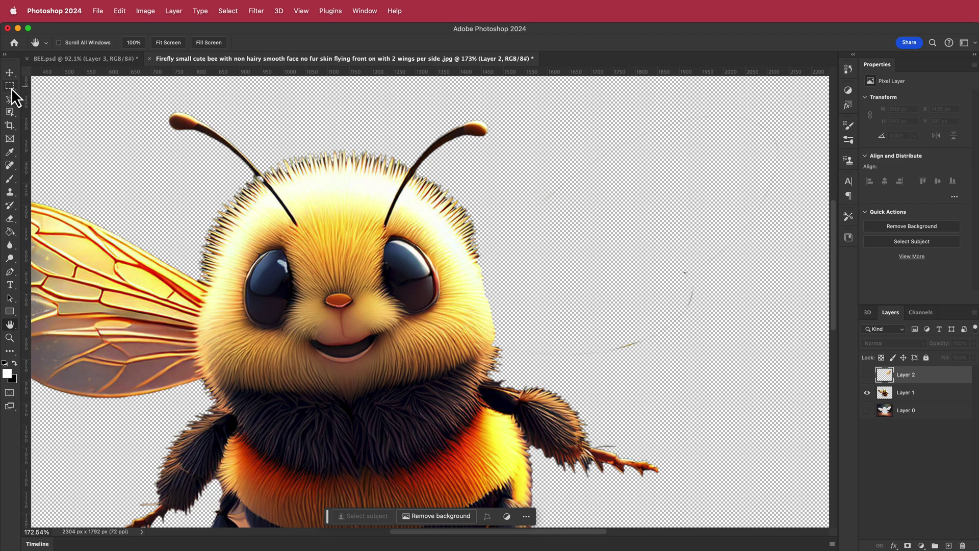
pyautogui.click(11, 87)
pyautogui.moveTo(502, 242); pyautogui.dragTo(731, 365)
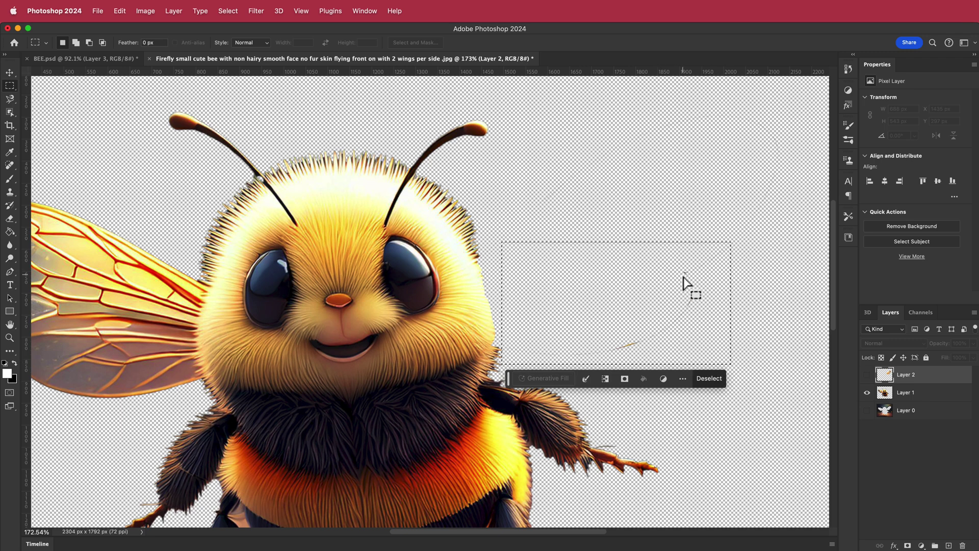
pyautogui.click(913, 393)
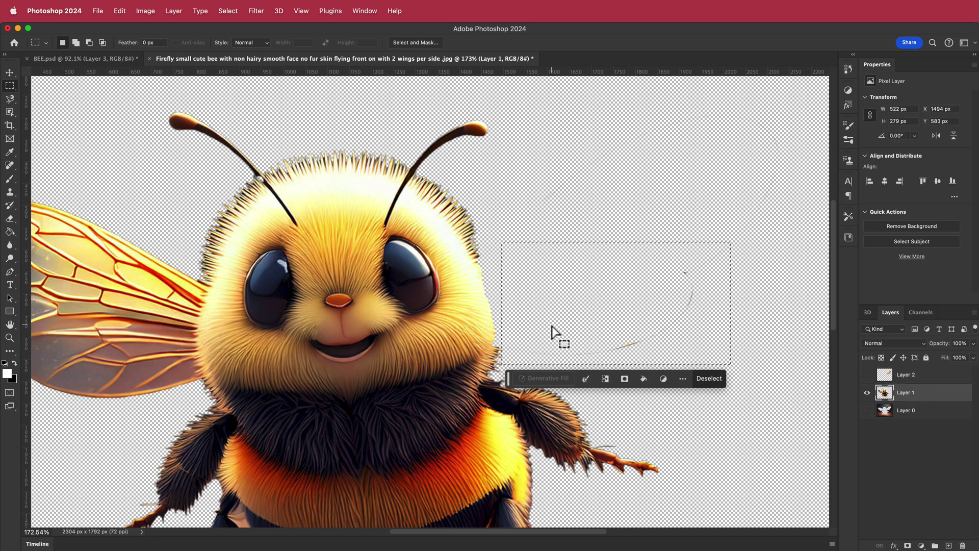
pyautogui.press('Delete')
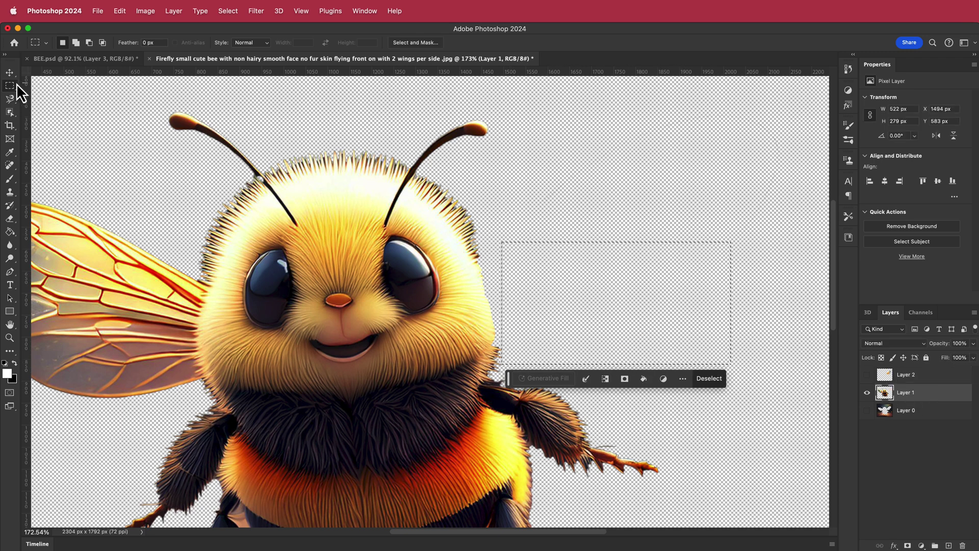
pyautogui.press('cmd+d')
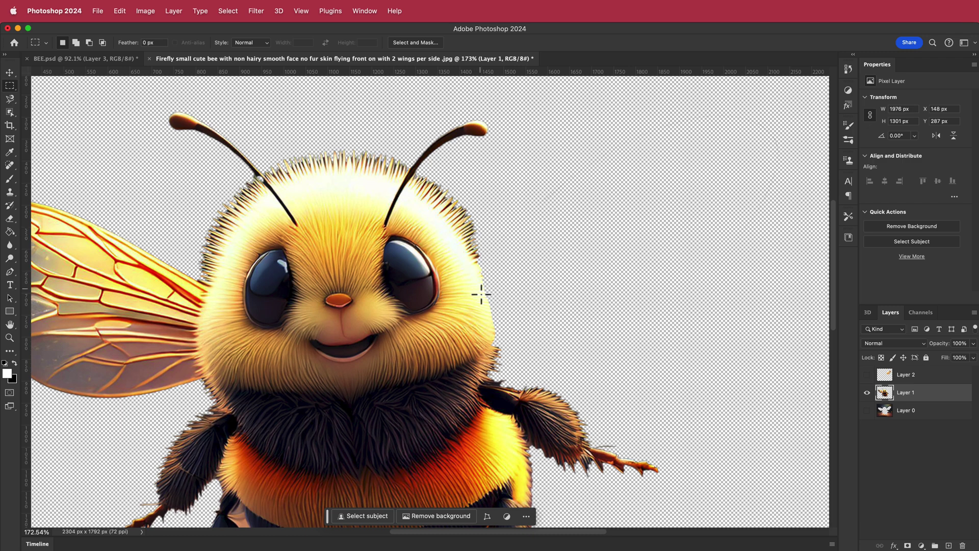
# Step: Outline the wings on the left side of the bee with the Magnetic Lasso tool and put them on their own layer
pyautogui.press('h')
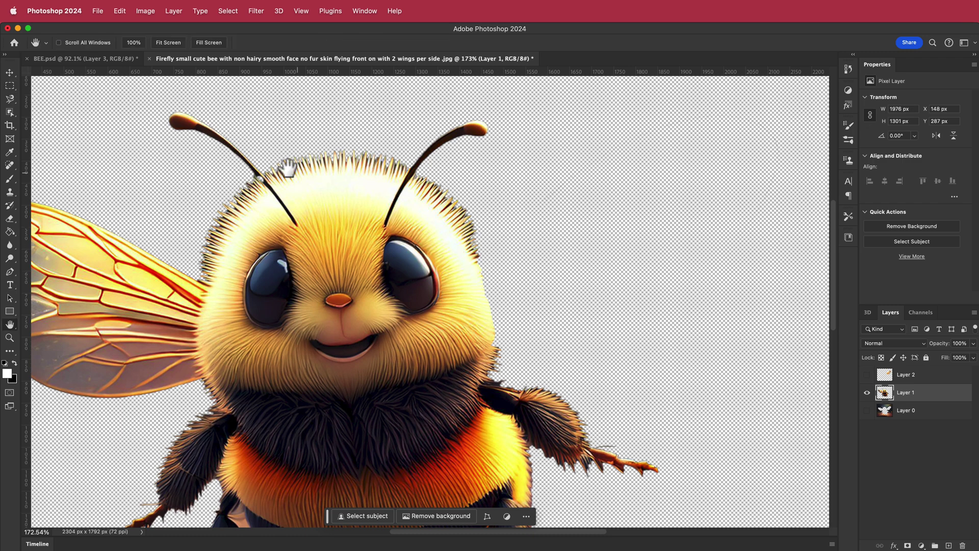
pyautogui.moveTo(189, 171); pyautogui.dragTo(490, 163)
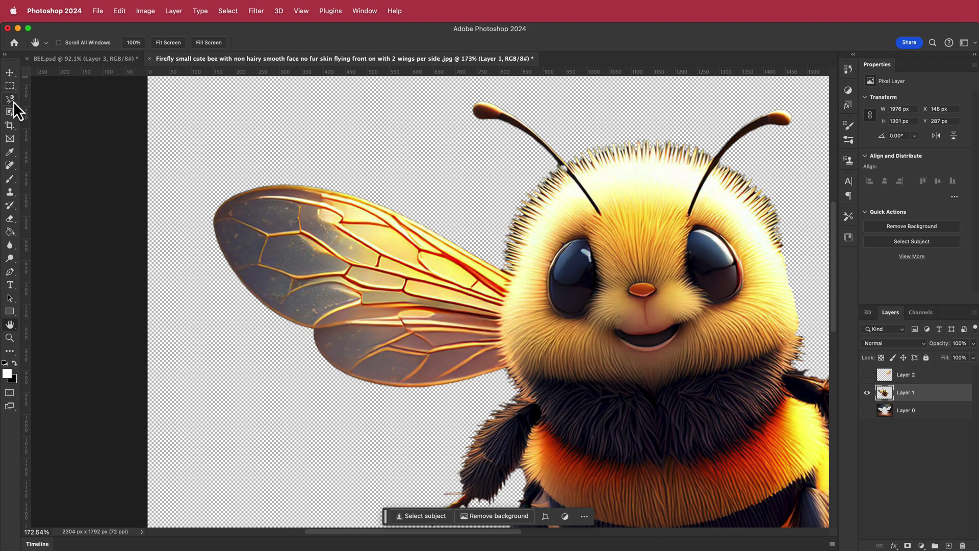
pyautogui.click(13, 101)
pyautogui.click(49, 117)
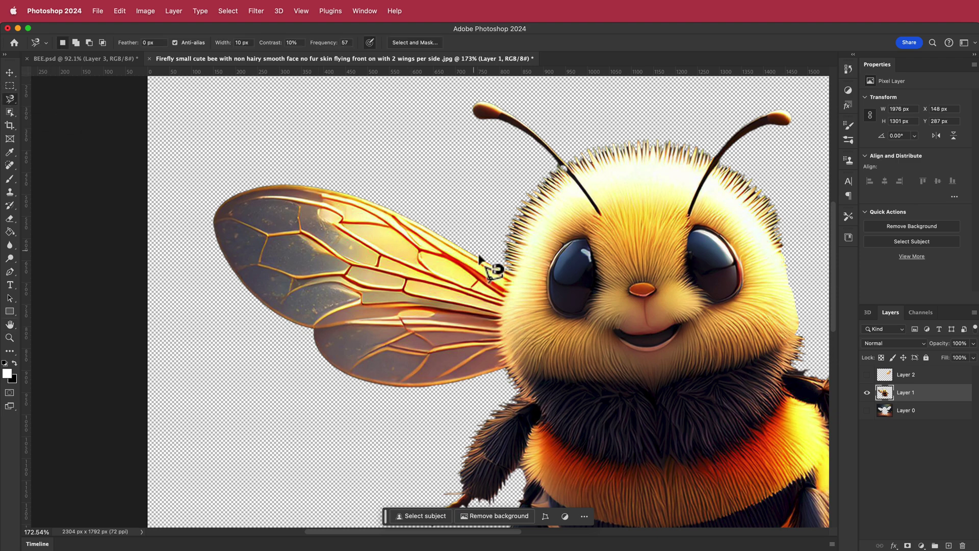
pyautogui.click(513, 277)
pyautogui.click(517, 280)
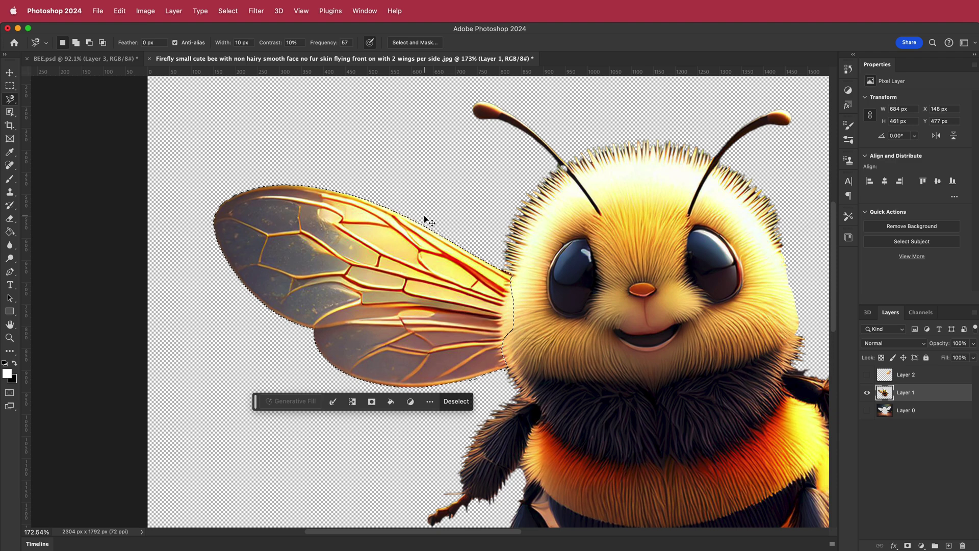
pyautogui.press('cmd+j')
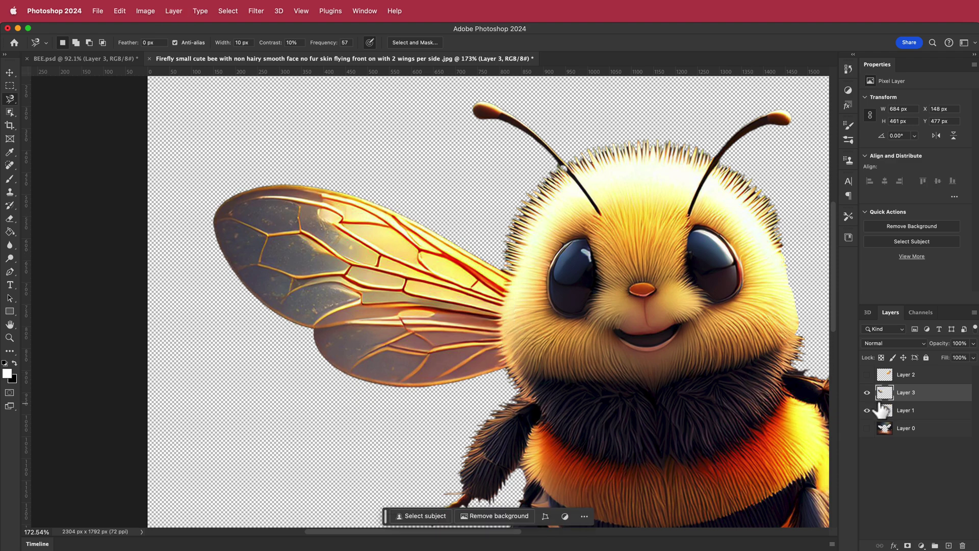
# Step: Hide the left wing layer and mark the stray wing edge pixels beside the bee with a rectangular selection
pyautogui.click(867, 392)
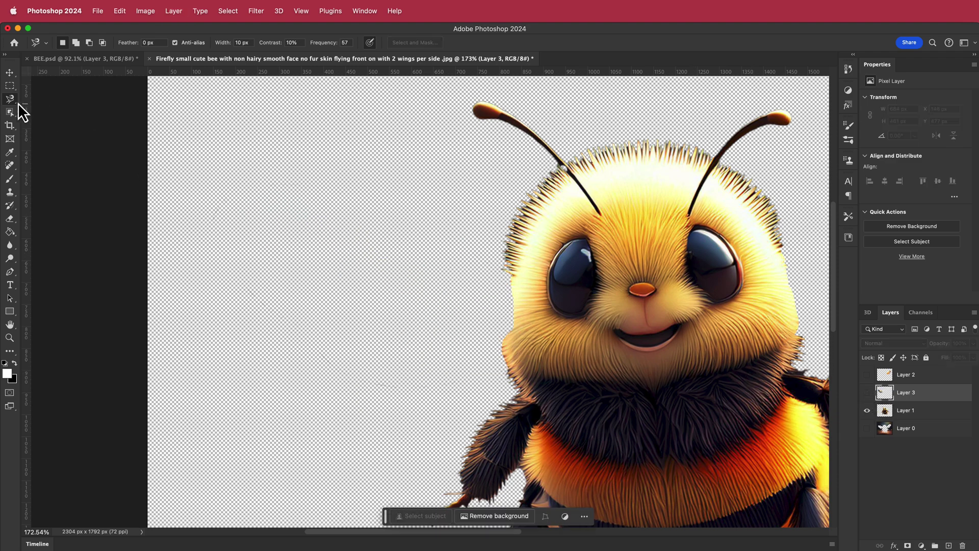
pyautogui.click(10, 87)
pyautogui.moveTo(195, 174); pyautogui.dragTo(473, 414)
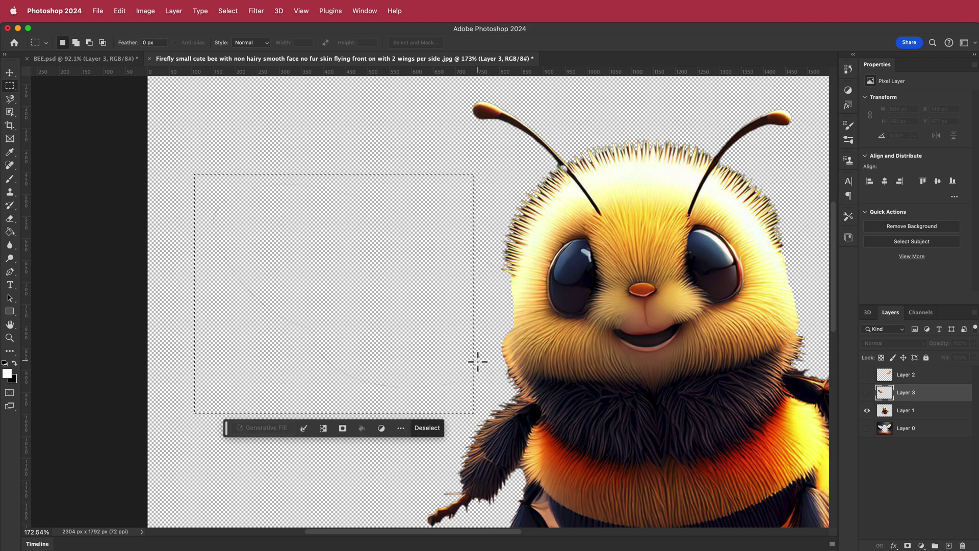
pyautogui.moveTo(477, 362); pyautogui.dragTo(491, 393)
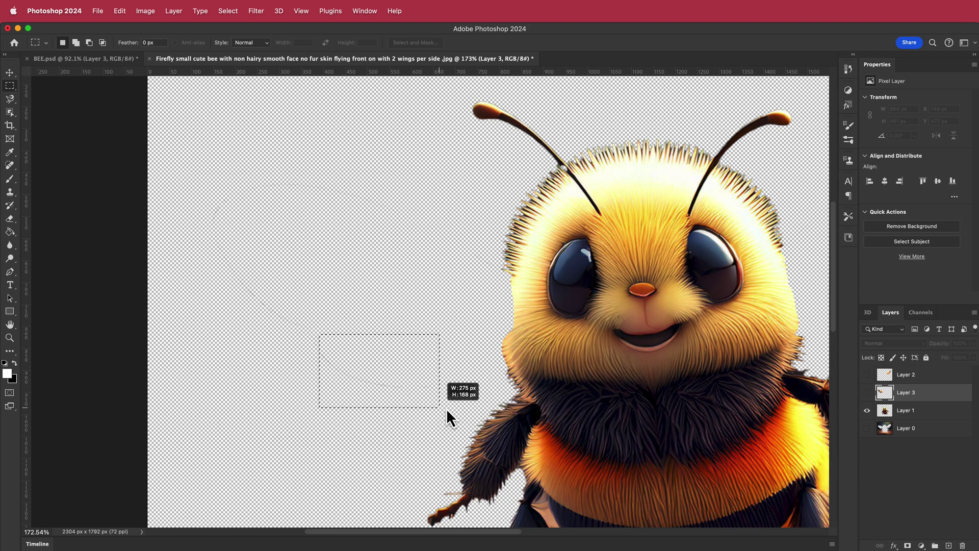
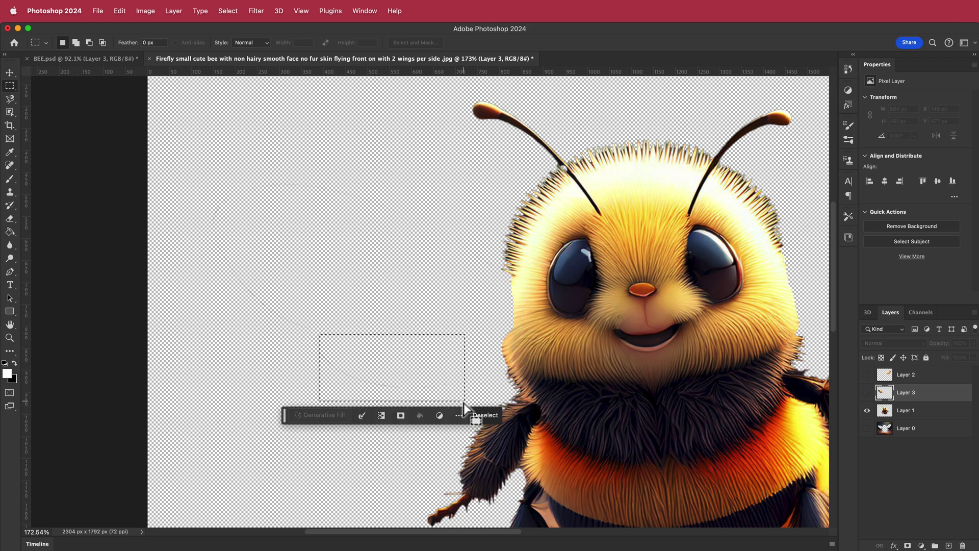
pyautogui.press('space')
pyautogui.moveTo(388, 238); pyautogui.dragTo(153, 208)
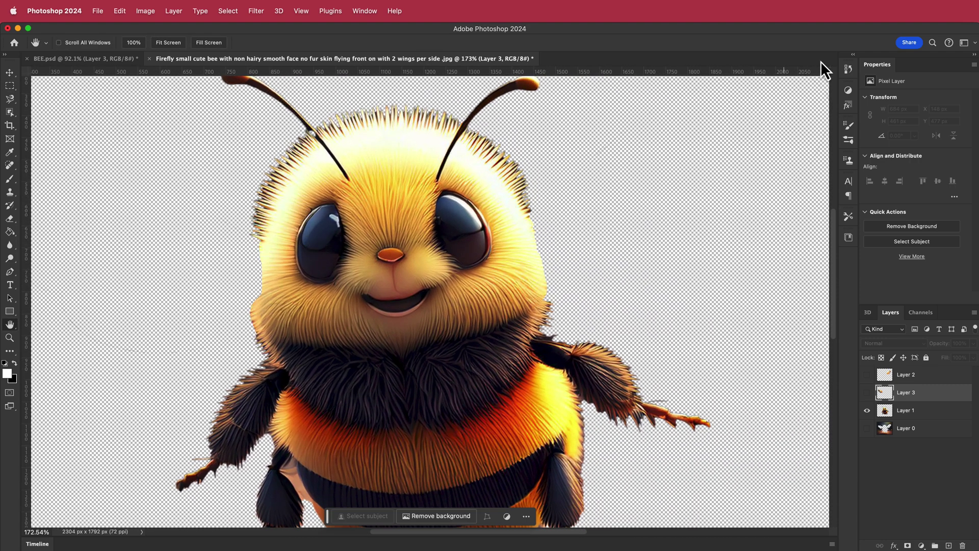
# Step: Fill out the fur along the right edge of the bee's head with Generative Fill, using no prompt, and keep the second variation
pyautogui.click(11, 86)
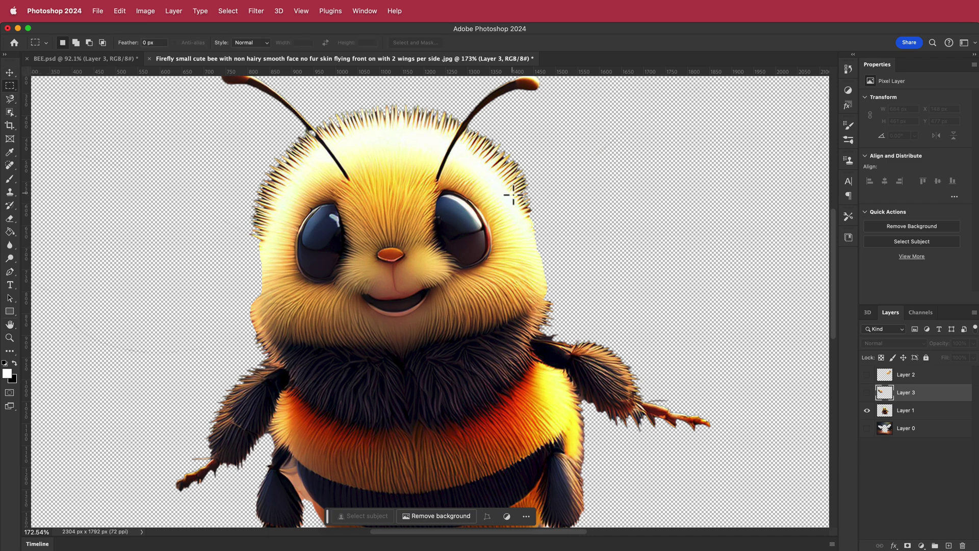
pyautogui.moveTo(499, 172); pyautogui.dragTo(569, 311)
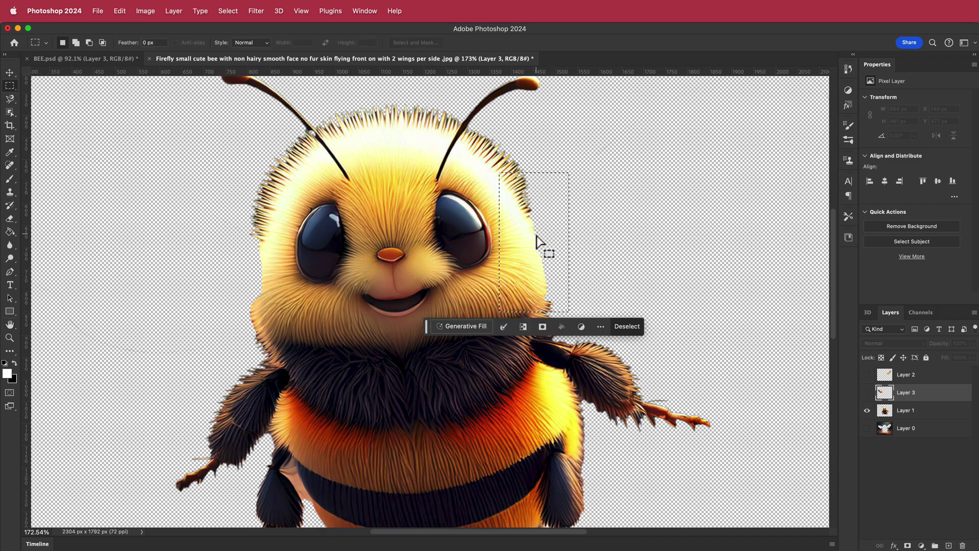
pyautogui.click(470, 326)
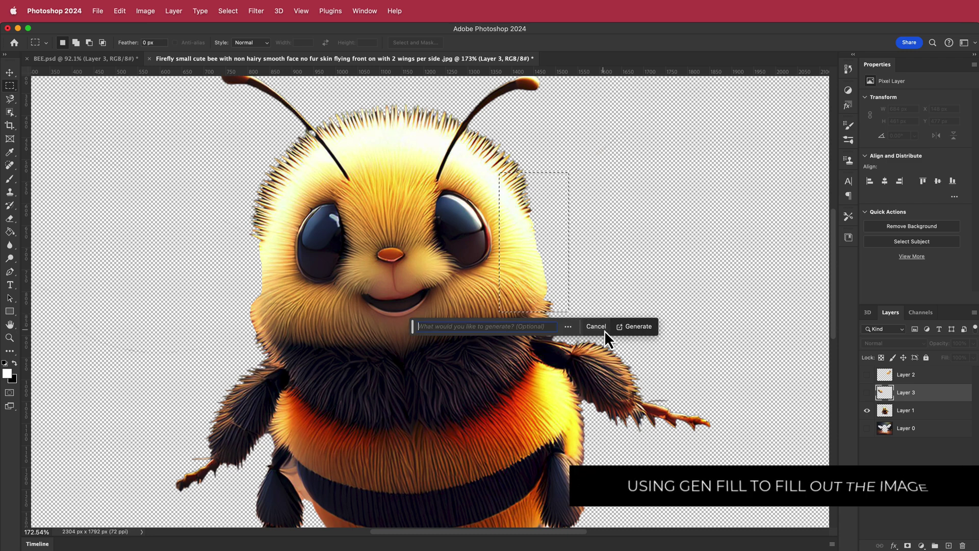
pyautogui.click(634, 328)
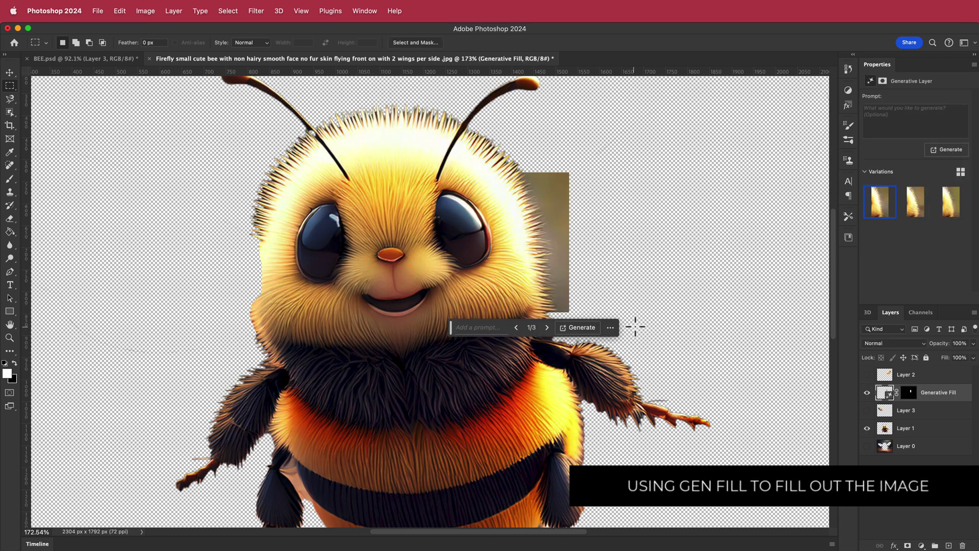
pyautogui.click(548, 327)
pyautogui.click(548, 327)
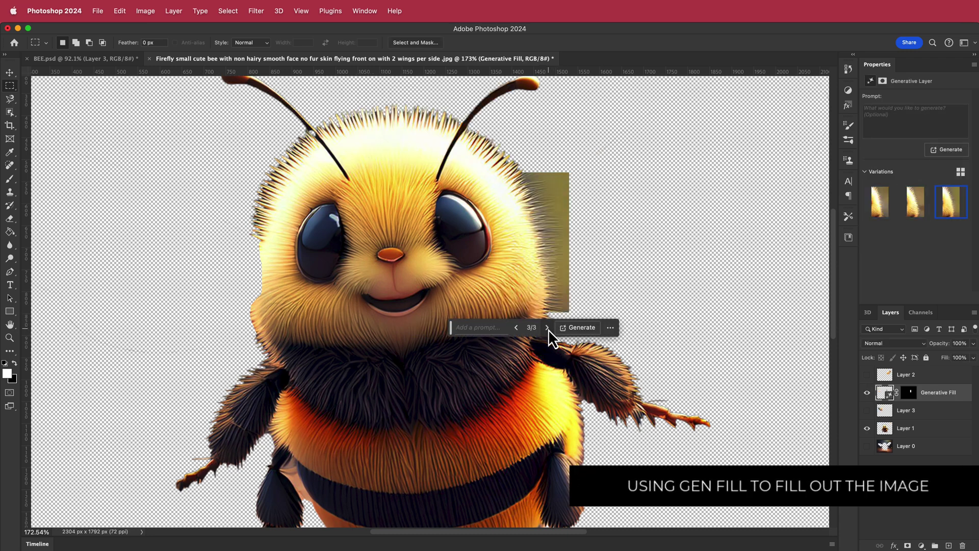
pyautogui.click(517, 328)
pyautogui.click(516, 328)
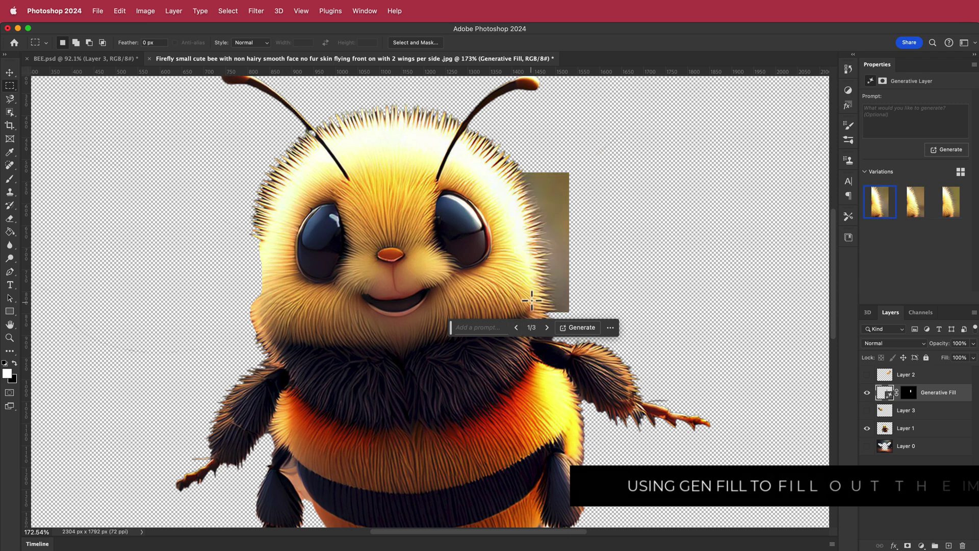
pyautogui.click(548, 326)
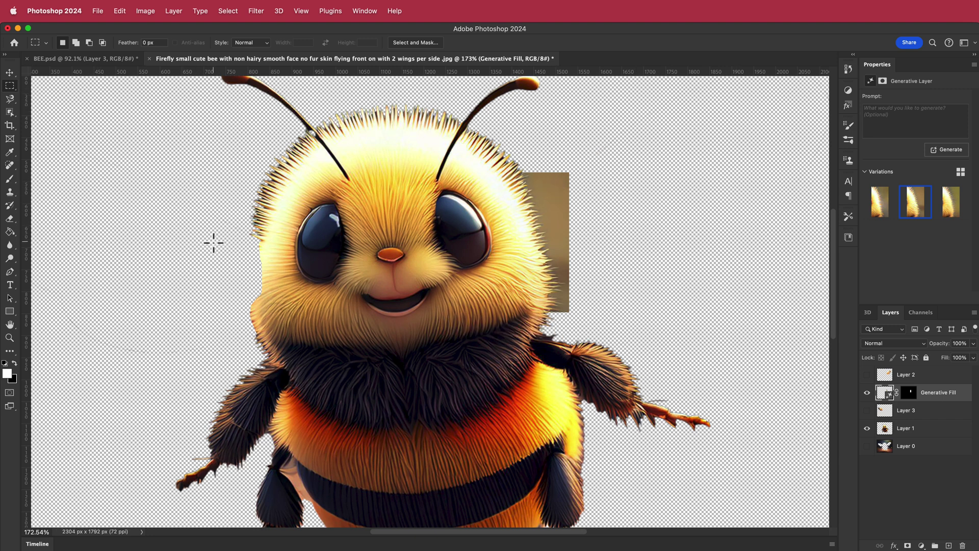
# Step: Fill out the fur along the left edge of the bee's head with Generative Fill, using no prompt, and keep the third variation
pyautogui.moveTo(223, 202); pyautogui.dragTo(279, 328)
pyautogui.click(189, 343)
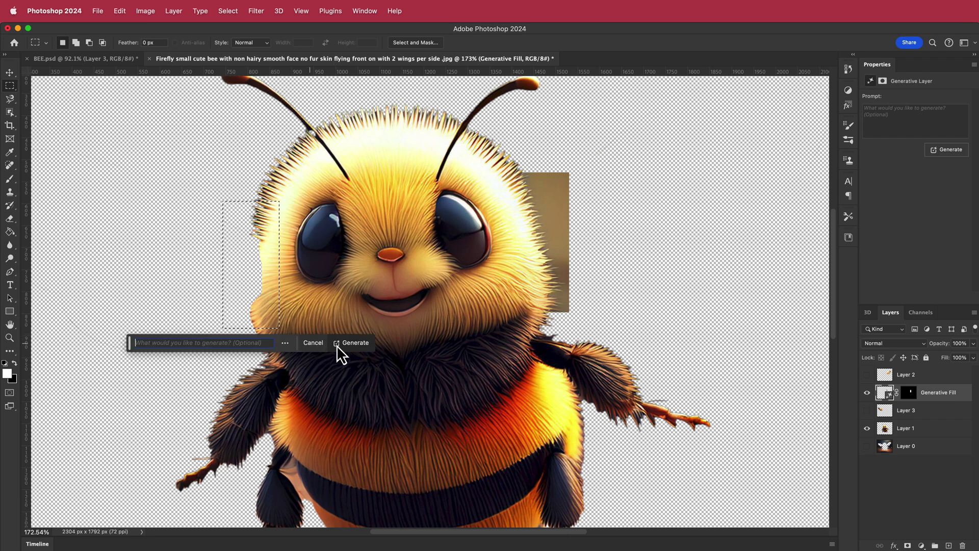
pyautogui.click(348, 345)
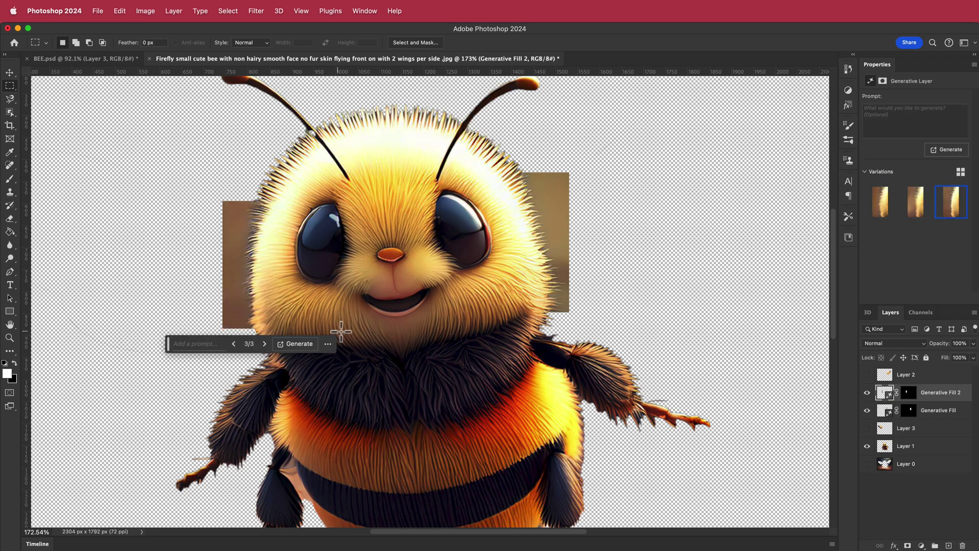
# Step: Place both Generative Fill layers directly above Layer 1 and merge the three into one body layer
pyautogui.click(10, 73)
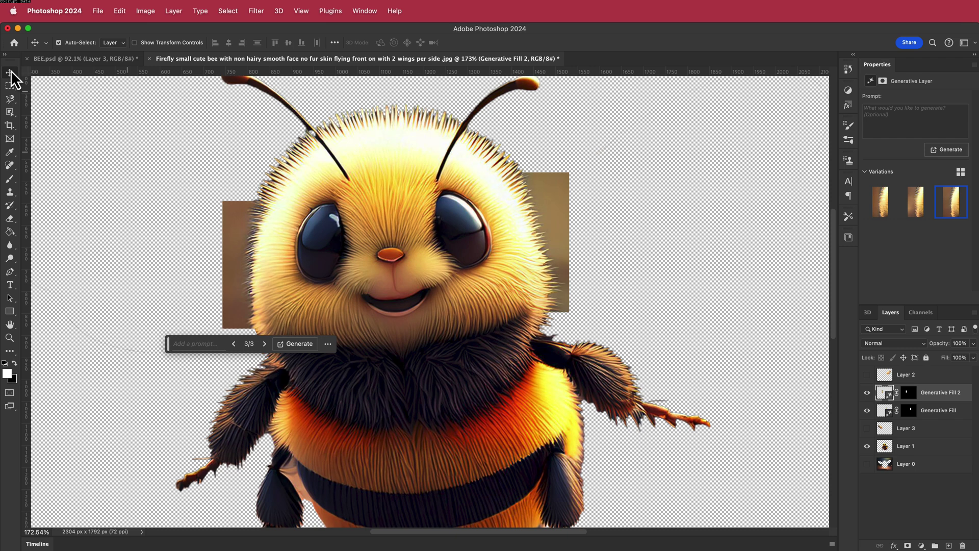
pyautogui.keyDown('shift'); pyautogui.click(935, 405); pyautogui.keyUp('shift')
pyautogui.moveTo(935, 406); pyautogui.dragTo(938, 432)
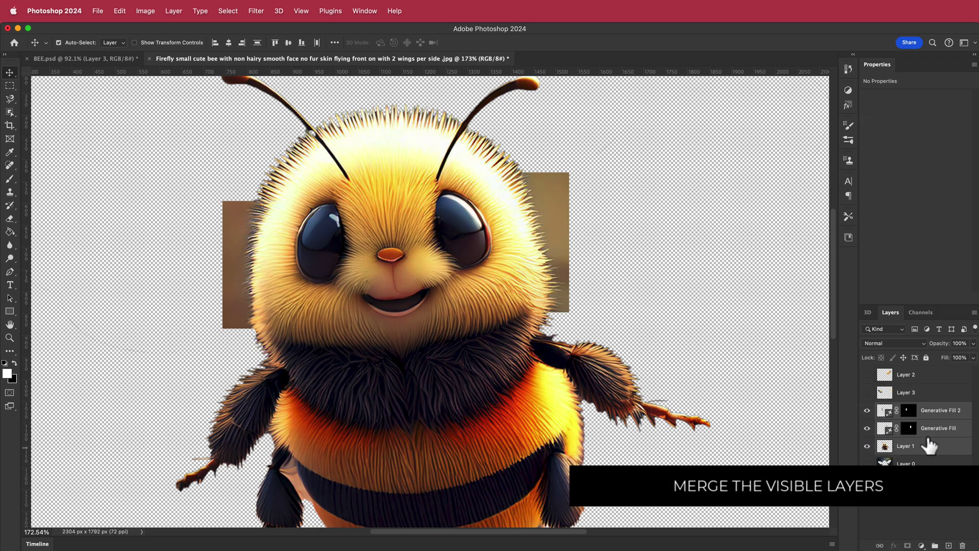
pyautogui.rightClick(907, 446)
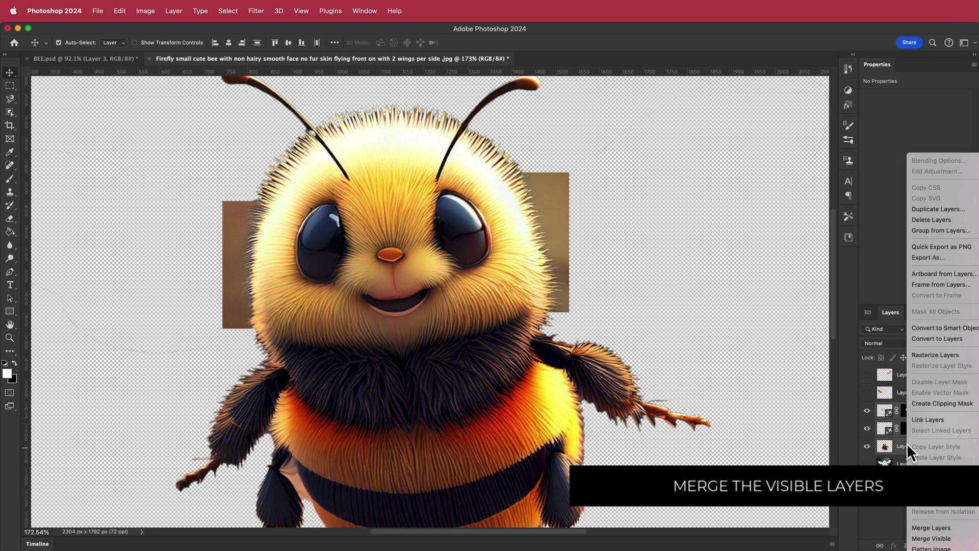
pyautogui.click(913, 526)
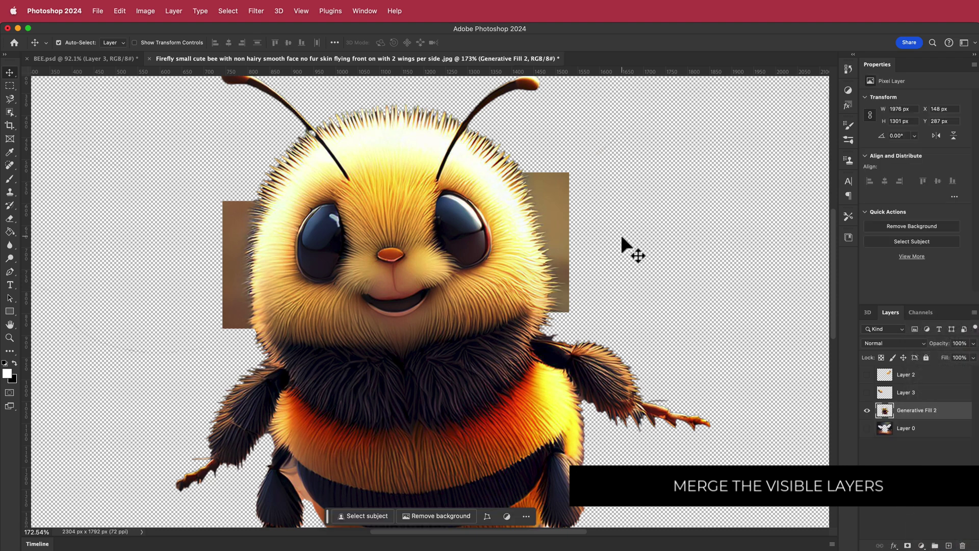
# Step: Delete the brown generated background patches on both sides of the bee's head with the Magic Wand tool and deselect
pyautogui.click(13, 99)
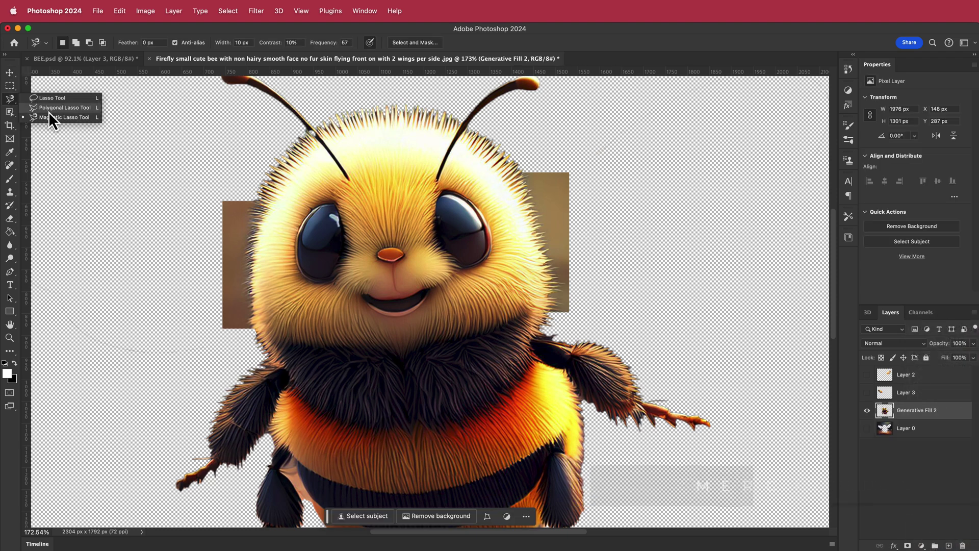
pyautogui.moveTo(10, 112); pyautogui.dragTo(45, 134)
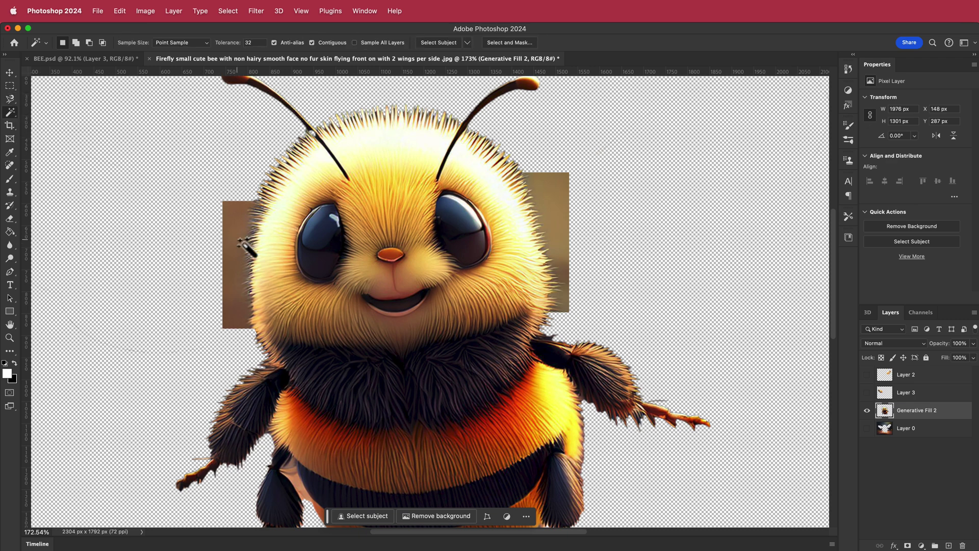
pyautogui.click(239, 234)
pyautogui.press('Delete')
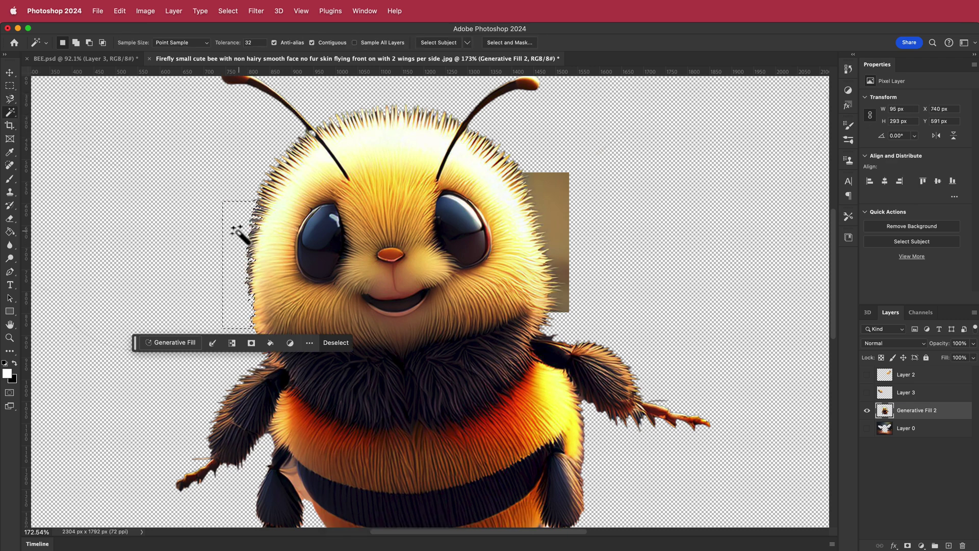
pyautogui.click(557, 205)
pyautogui.press('Delete')
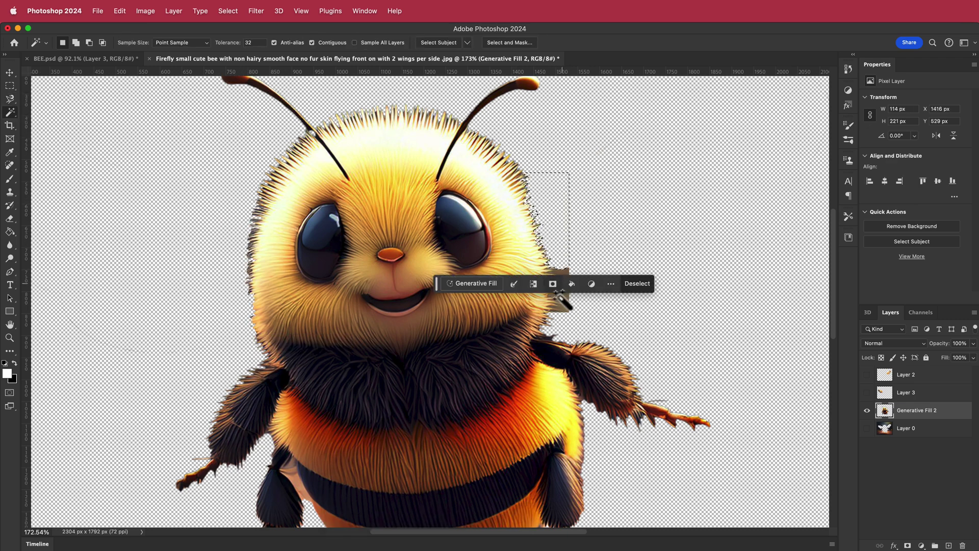
pyautogui.click(565, 306)
pyautogui.press('Delete')
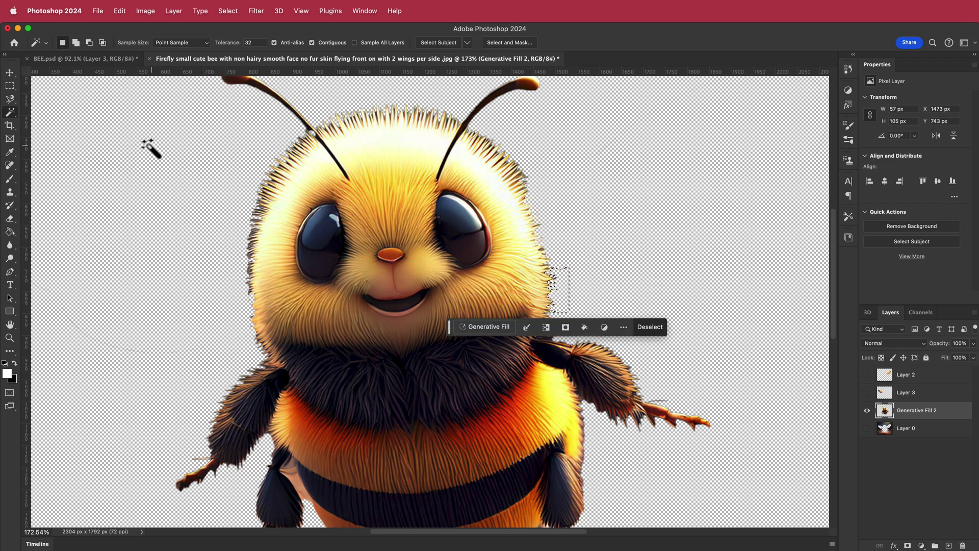
pyautogui.click(9, 85)
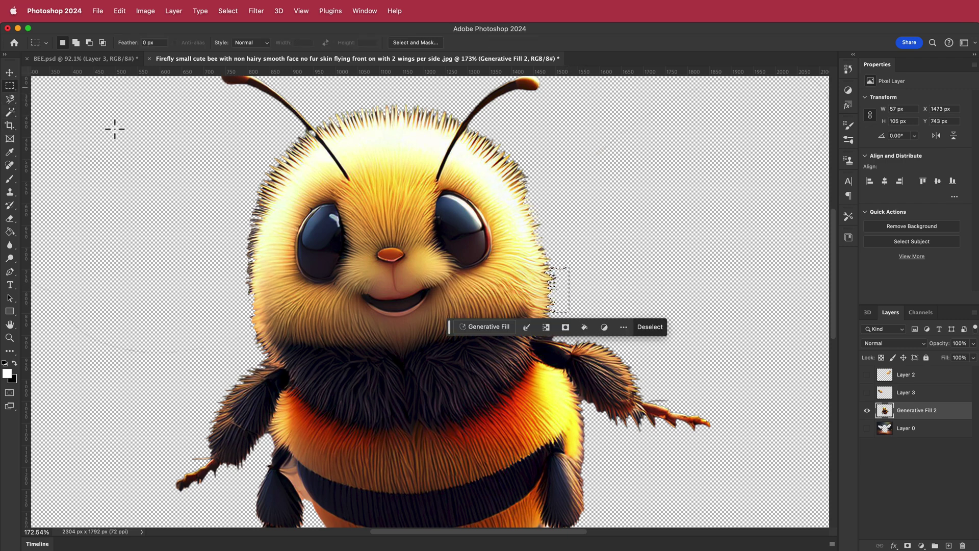
pyautogui.click(284, 111)
pyautogui.hscroll(2, 438, 242)
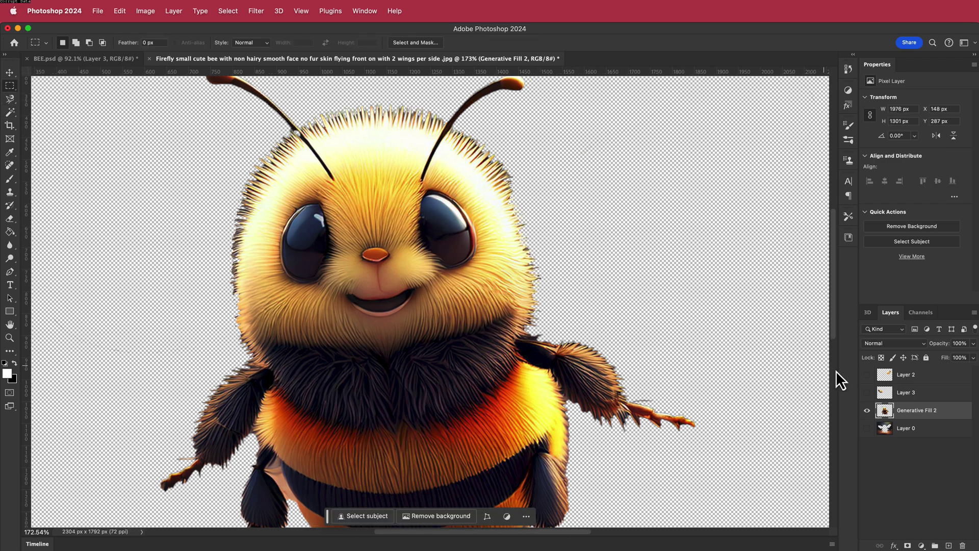
# Step: Show both wing layers, nudge the wings against the body, and move the body layer above them
pyautogui.click(867, 392)
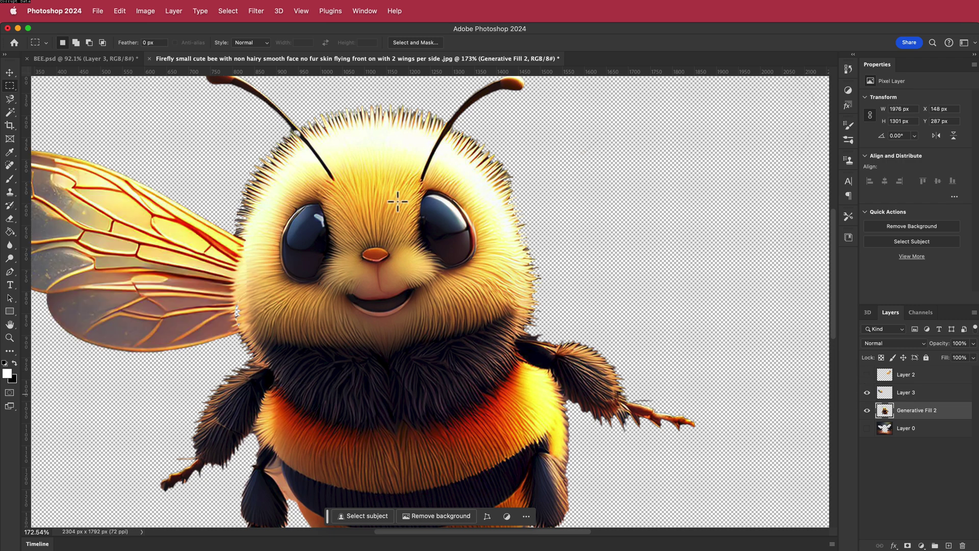
pyautogui.click(866, 374)
pyautogui.scroll(-3, 334, 180)
pyautogui.press('v')
pyautogui.moveTo(505, 188); pyautogui.dragTo(499, 190)
pyautogui.moveTo(235, 233); pyautogui.dragTo(237, 231)
pyautogui.moveTo(906, 410); pyautogui.dragTo(908, 377)
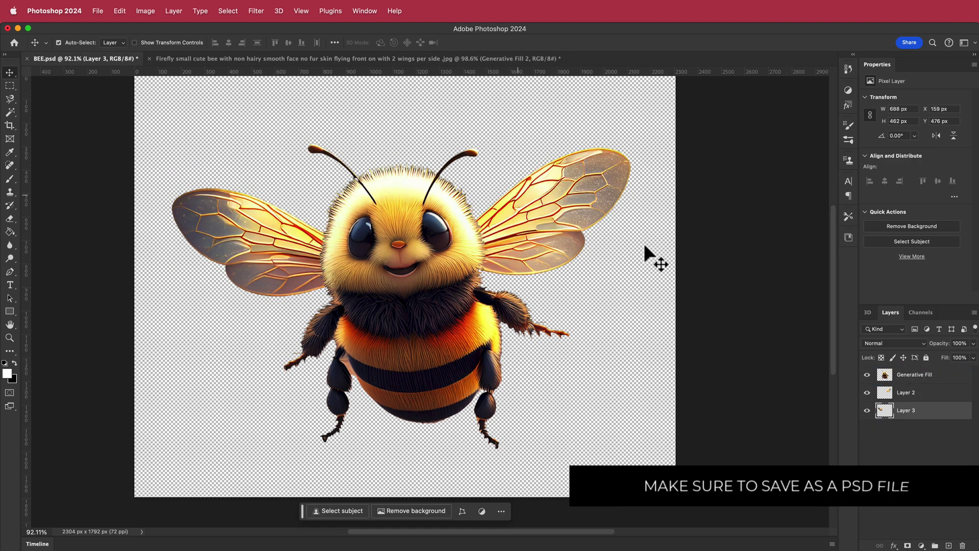
# Step: Select the body and the two wing layers in BEE.psd one after another to review the layer separation
pyautogui.click(913, 375)
pyautogui.click(914, 393)
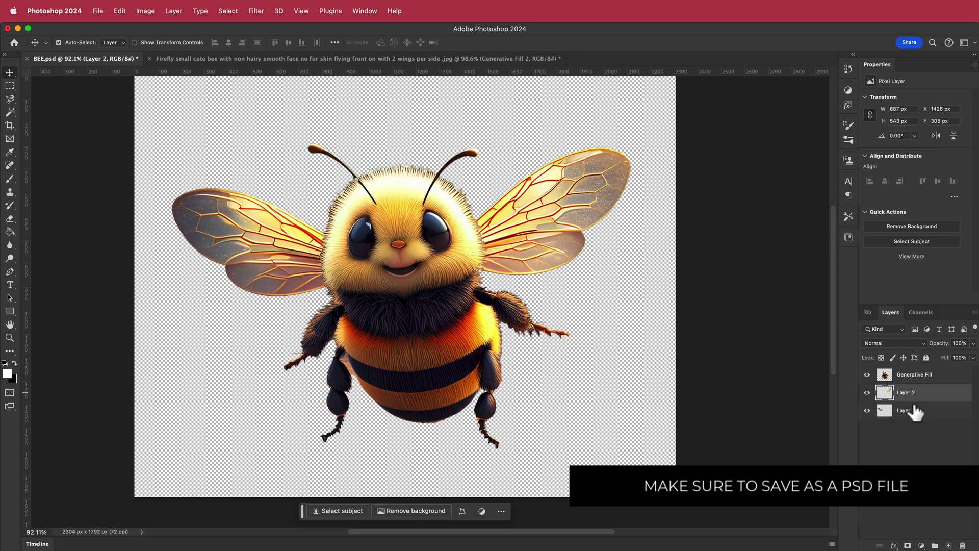
pyautogui.click(913, 411)
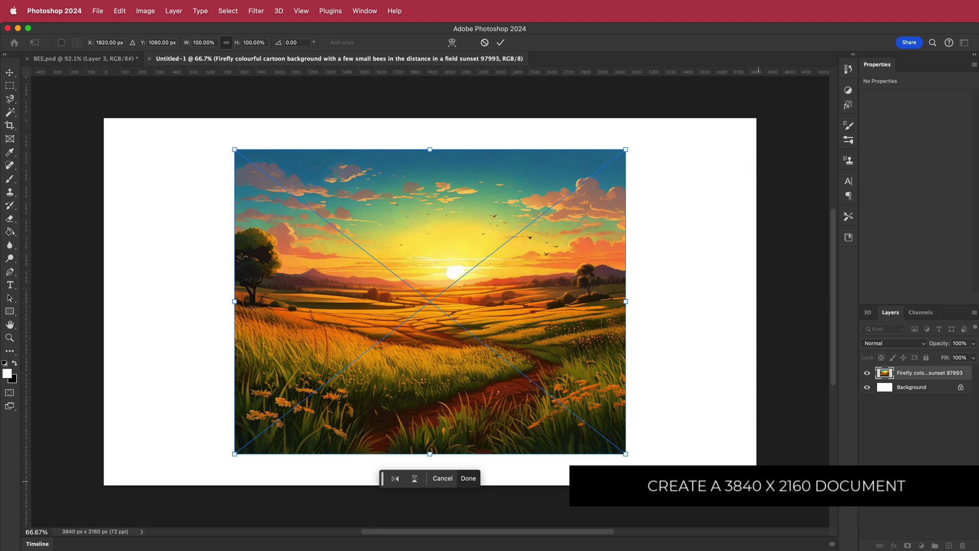
# Step: Scale the placed sunset field image to 166.67% so it spans the canvas width, and shift it down to Y -112 px
pyautogui.moveTo(632, 302); pyautogui.dragTo(757, 301)
pyautogui.moveTo(235, 302); pyautogui.dragTo(104, 301)
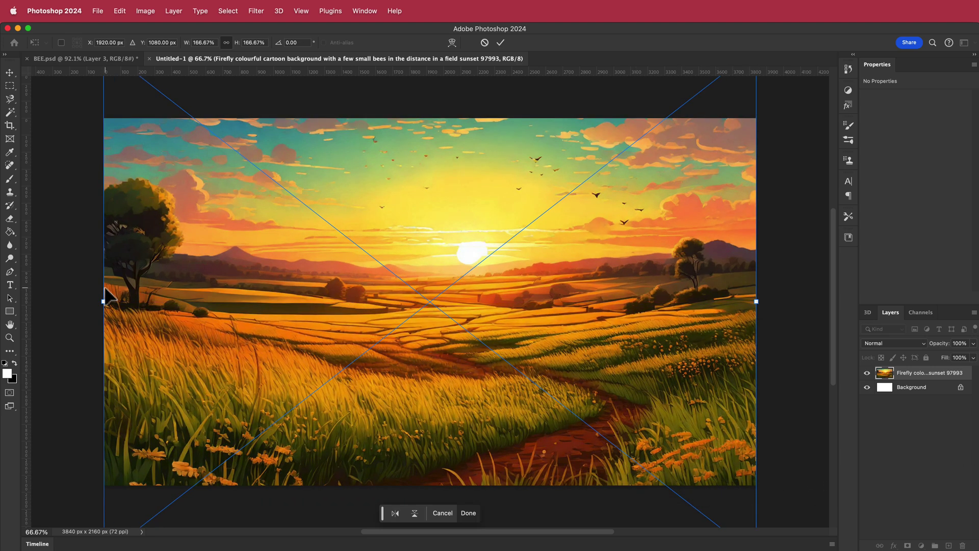
pyautogui.press('Return')
pyautogui.moveTo(437, 340); pyautogui.dragTo(457, 408)
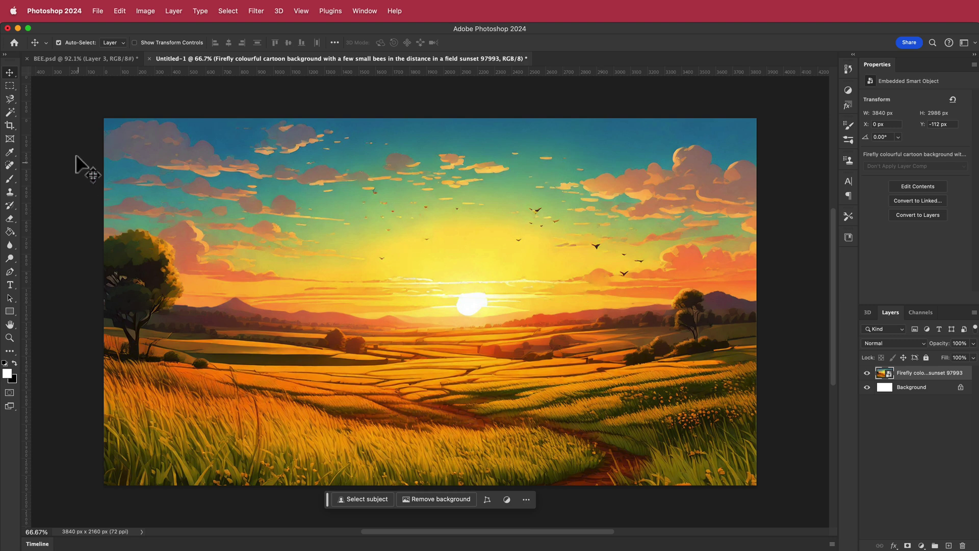
# Step: Remove the large tree at the left edge of the sunset background with a rectangular selection and a promptless Generative Fill
pyautogui.click(10, 85)
pyautogui.moveTo(102, 226); pyautogui.dragTo(185, 371)
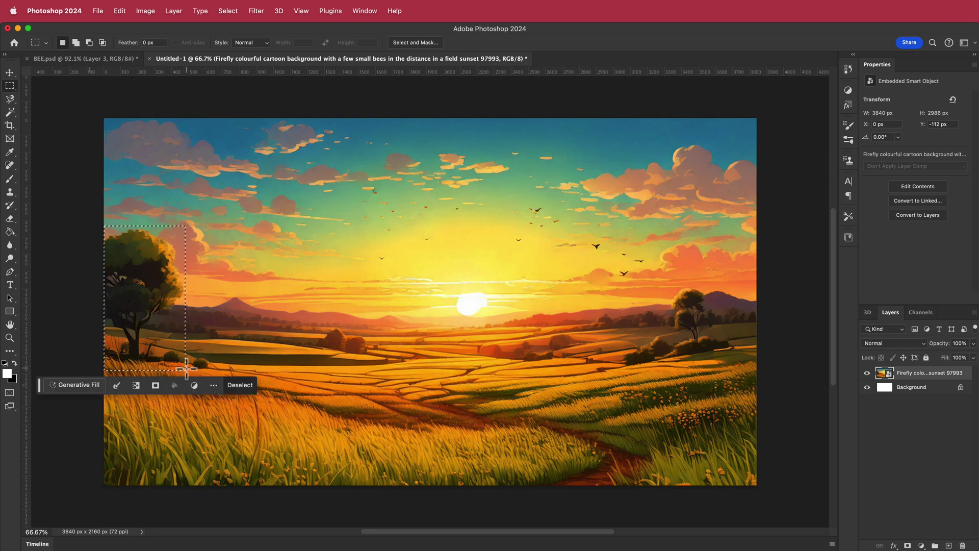
pyautogui.click(88, 386)
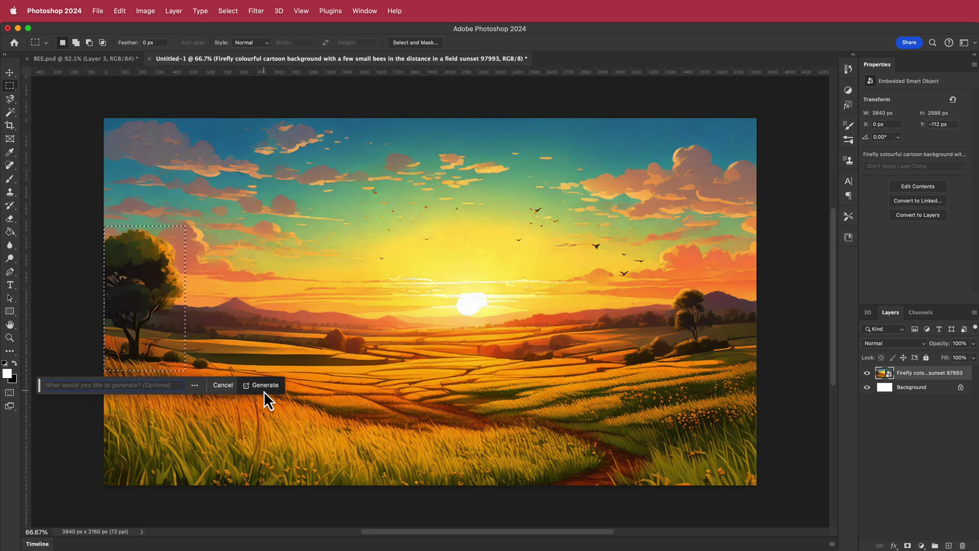
pyautogui.click(264, 387)
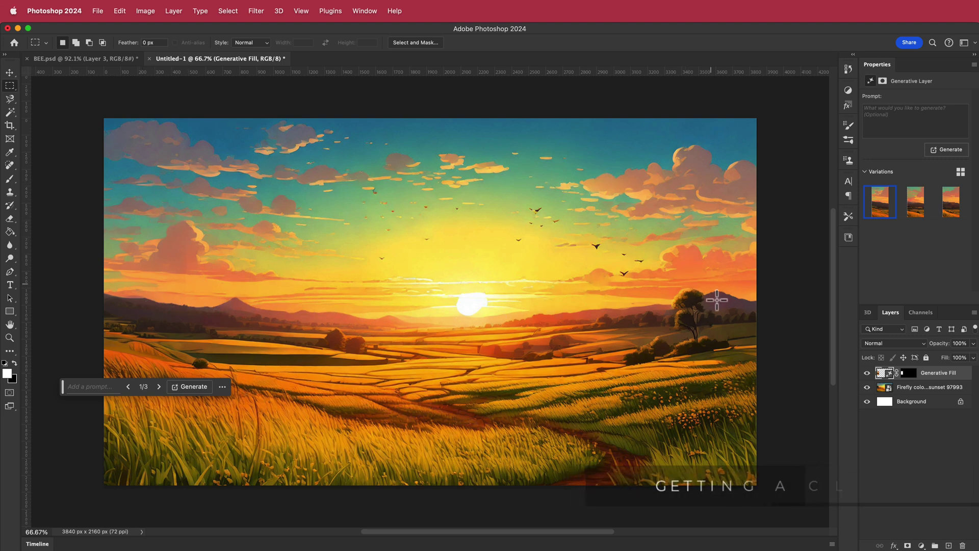
# Step: Remove the white sun disc on the horizon with a rectangular selection and a promptless Generative Fill
pyautogui.moveTo(420, 281); pyautogui.dragTo(521, 326)
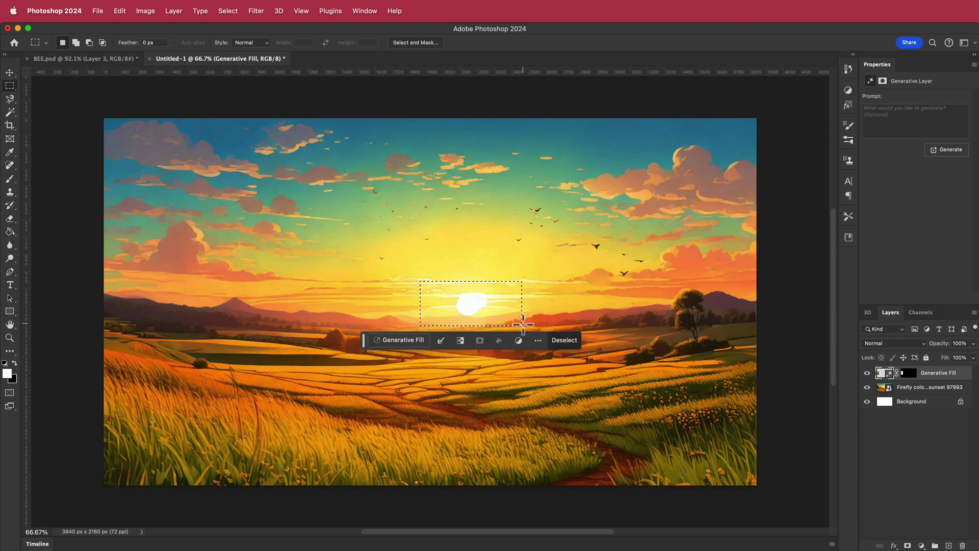
pyautogui.click(402, 342)
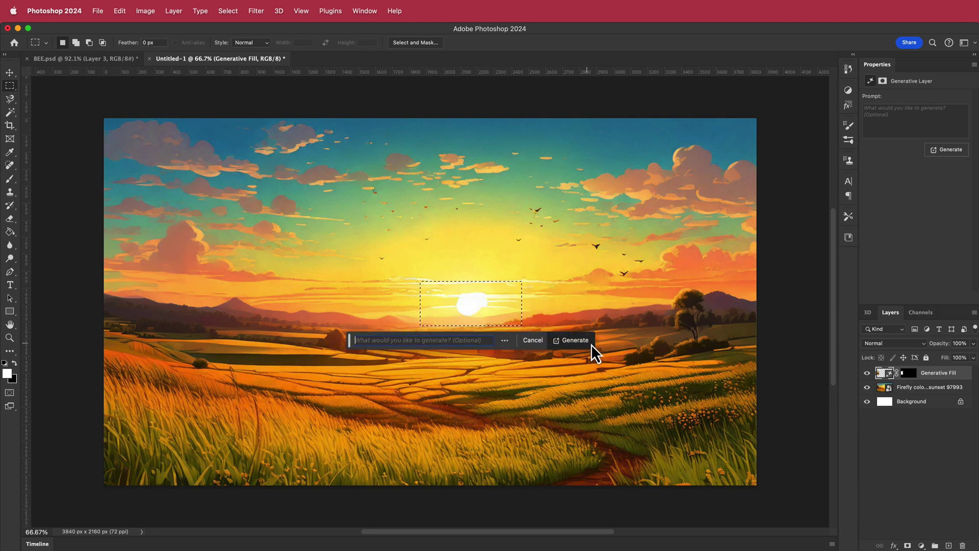
pyautogui.click(572, 344)
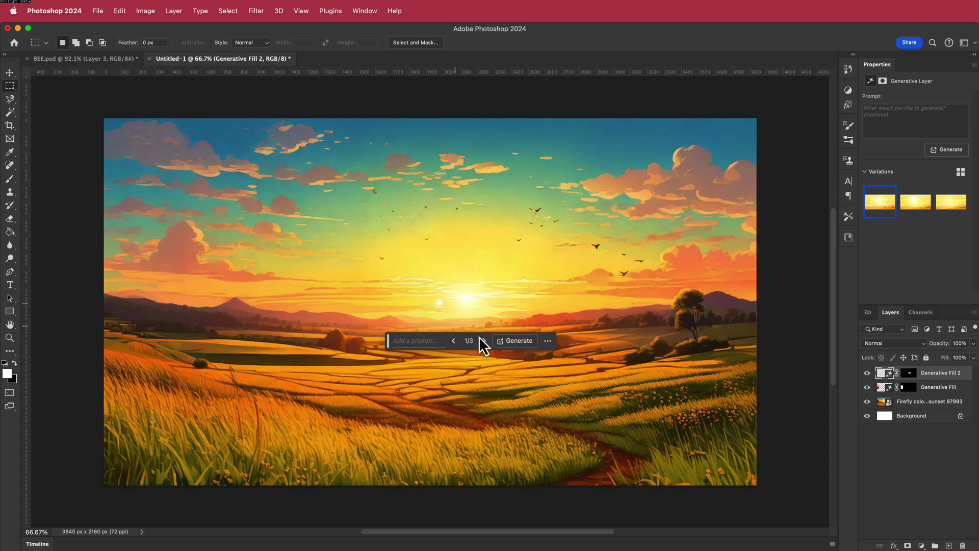
# Step: Remove the tree near the right edge of the sunset field with a rectangular selection and a promptless Generative Fill
pyautogui.moveTo(658, 283); pyautogui.dragTo(732, 355)
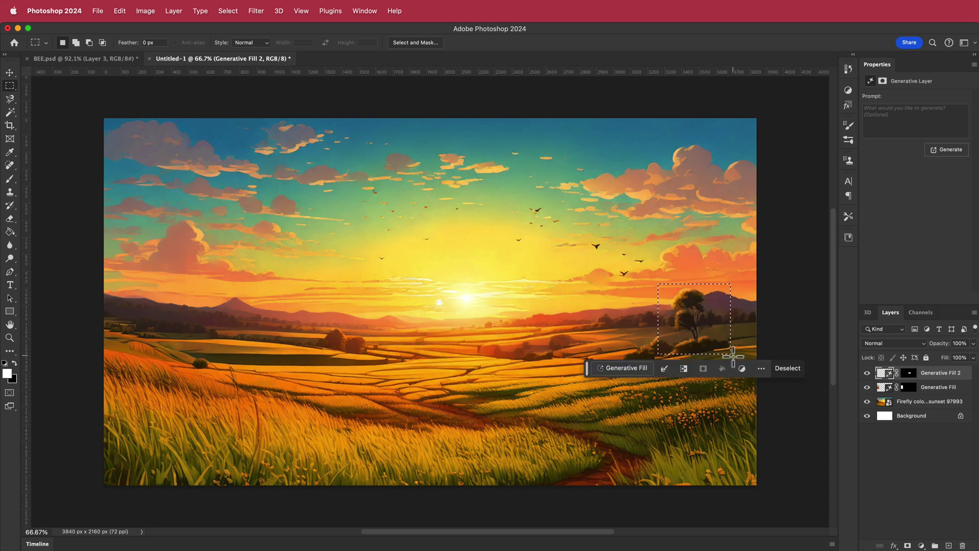
pyautogui.click(632, 370)
pyautogui.click(791, 374)
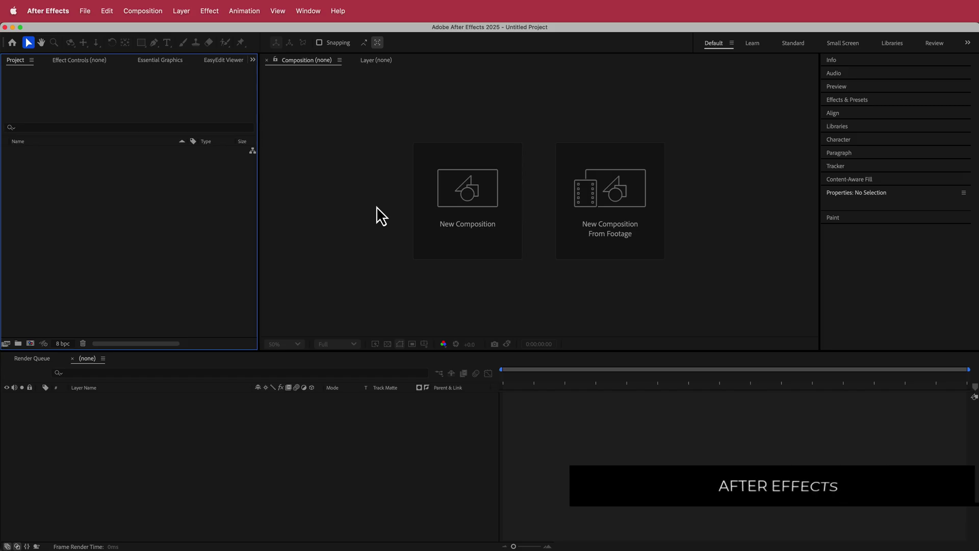
# Step: In After Effects, create a 1920 x 1080, 30 fps composition lasting 15 seconds and import background.jpg into the project
pyautogui.click(479, 213)
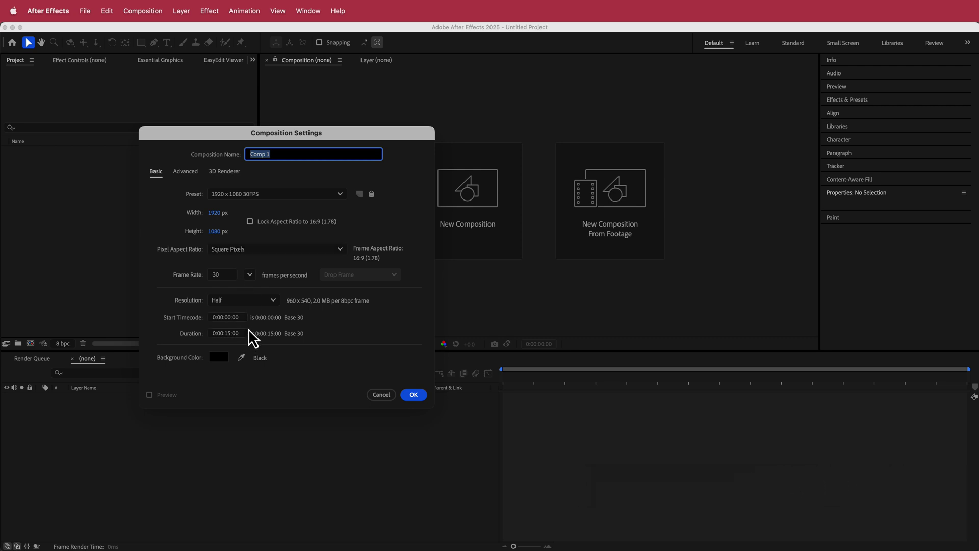
pyautogui.click(419, 397)
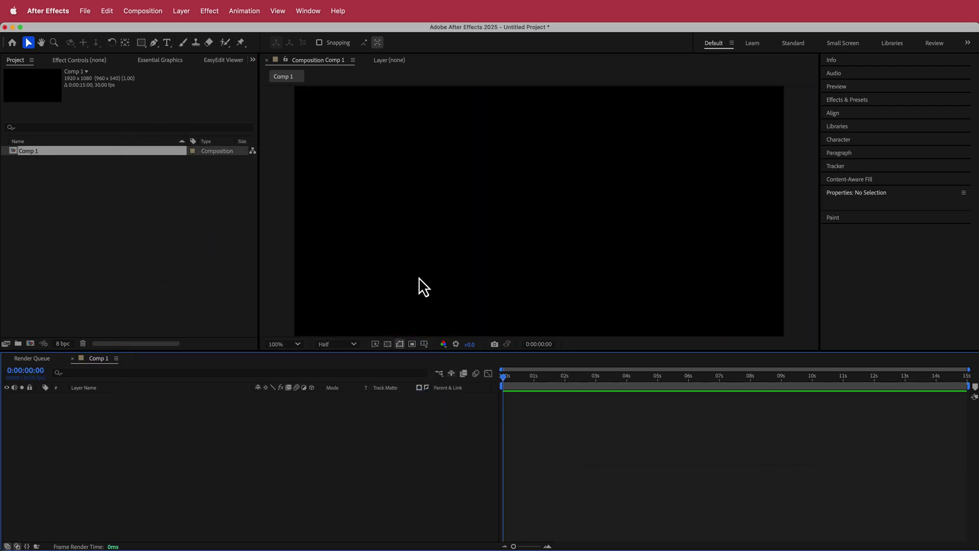
pyautogui.rightClick(65, 191)
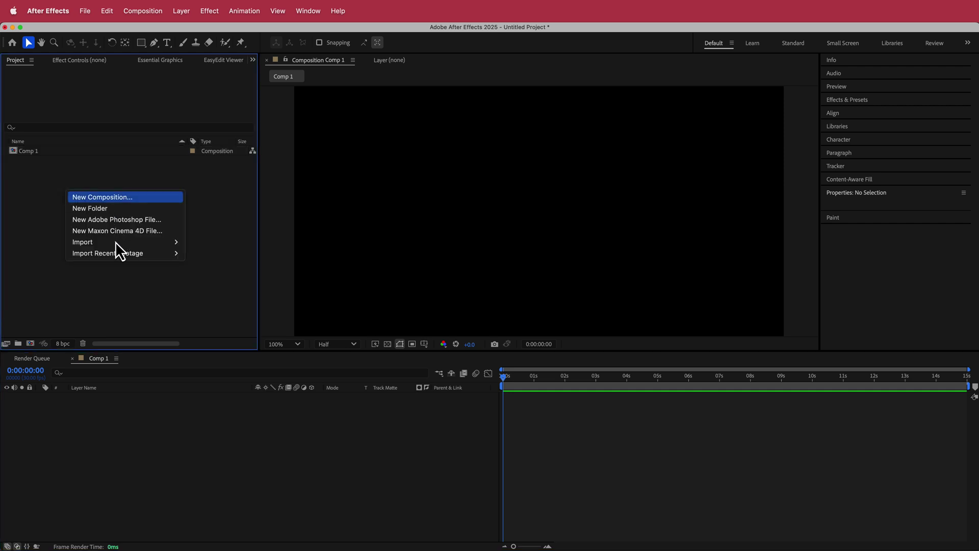
pyautogui.moveTo(115, 242)
pyautogui.click(198, 243)
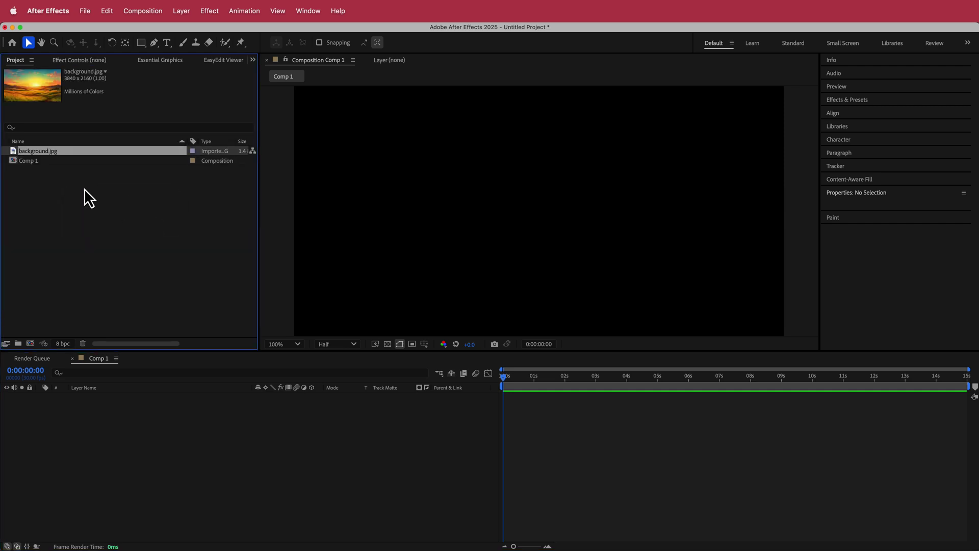
# Step: Add background.jpg to Comp 1 and set its scale to 50%
pyautogui.moveTo(47, 152); pyautogui.dragTo(118, 436)
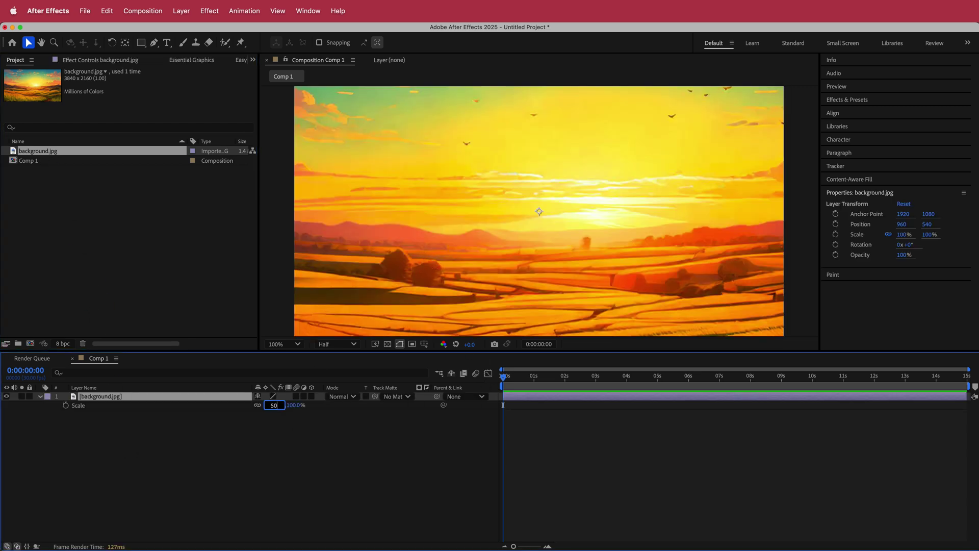
pyautogui.press('Return')
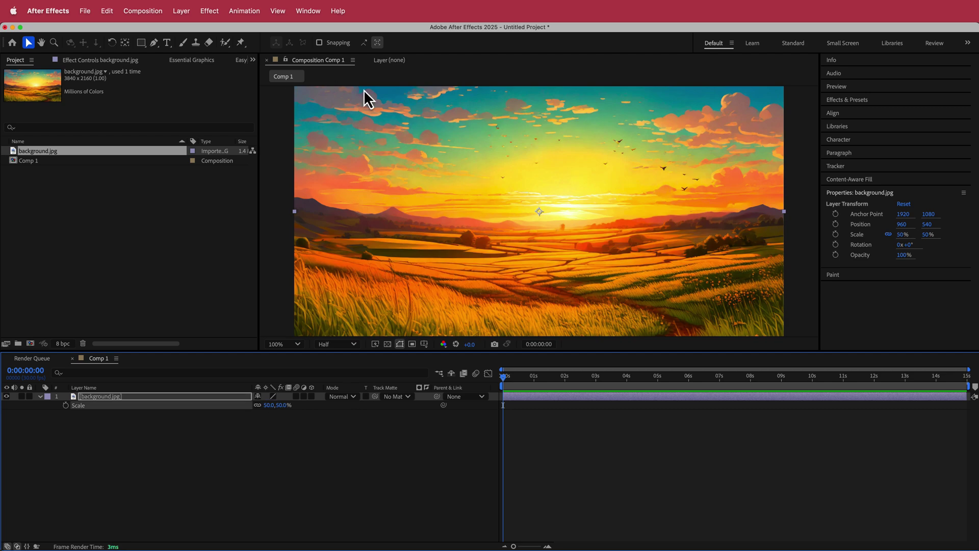
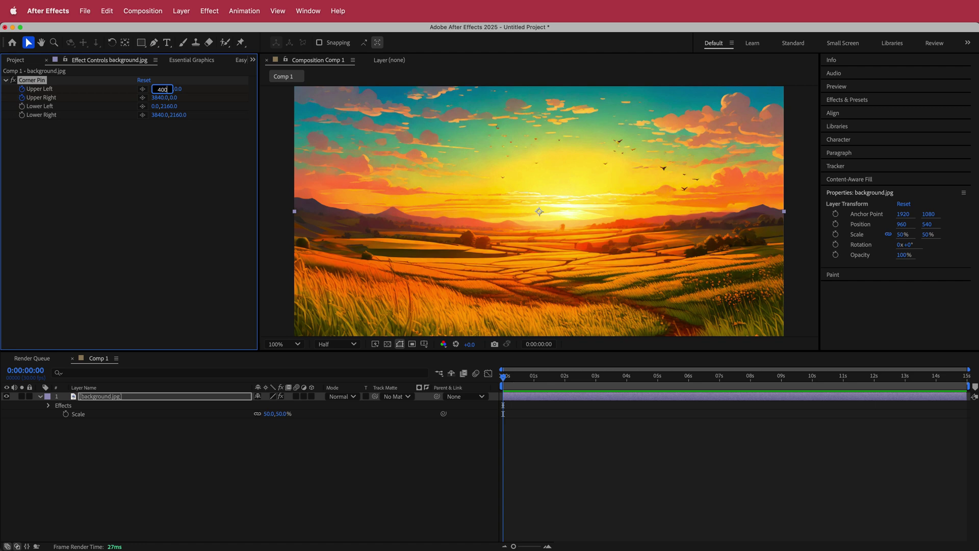
# Step: Keyframe the background's Corner Pin Upper Left at X -400 at the start and reset it to 0,0 at the timeline's end
pyautogui.press('Return')
pyautogui.moveTo(505, 377); pyautogui.dragTo(966, 378)
pyautogui.rightClick(158, 89)
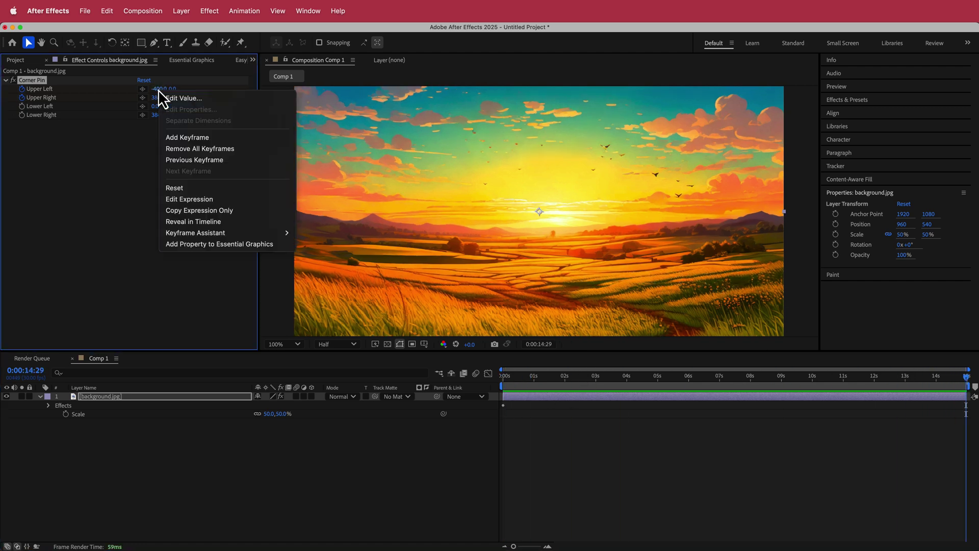
pyautogui.click(189, 188)
# Step: Set the Corner Pin Upper Right X to 4240 on the last frame, and preview the background's movement from the start
pyautogui.click(163, 98)
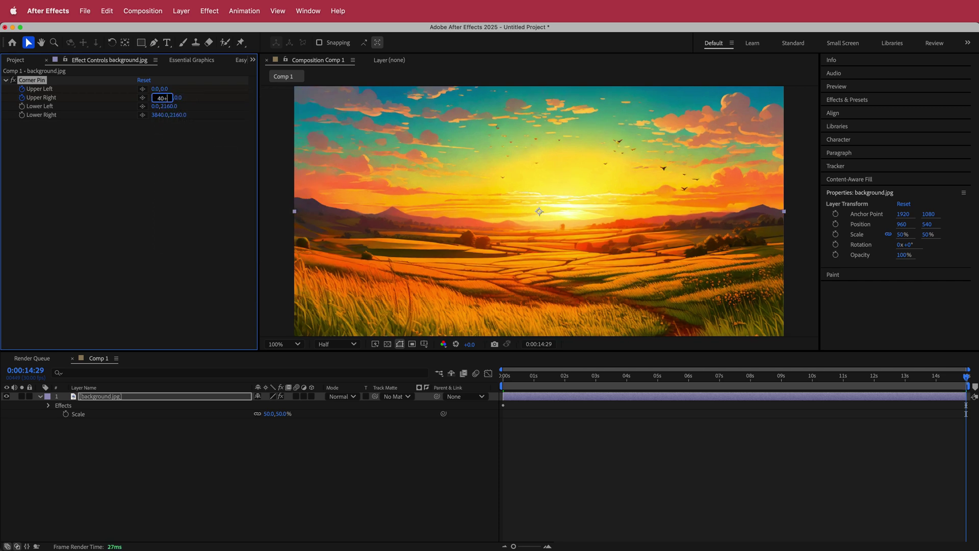
pyautogui.write('+400')
pyautogui.press('Return')
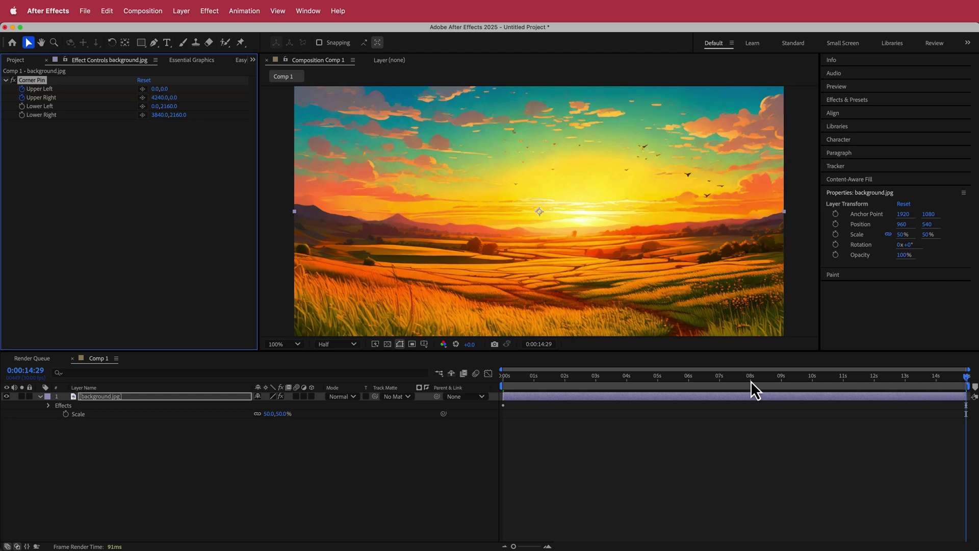
pyautogui.press('Home')
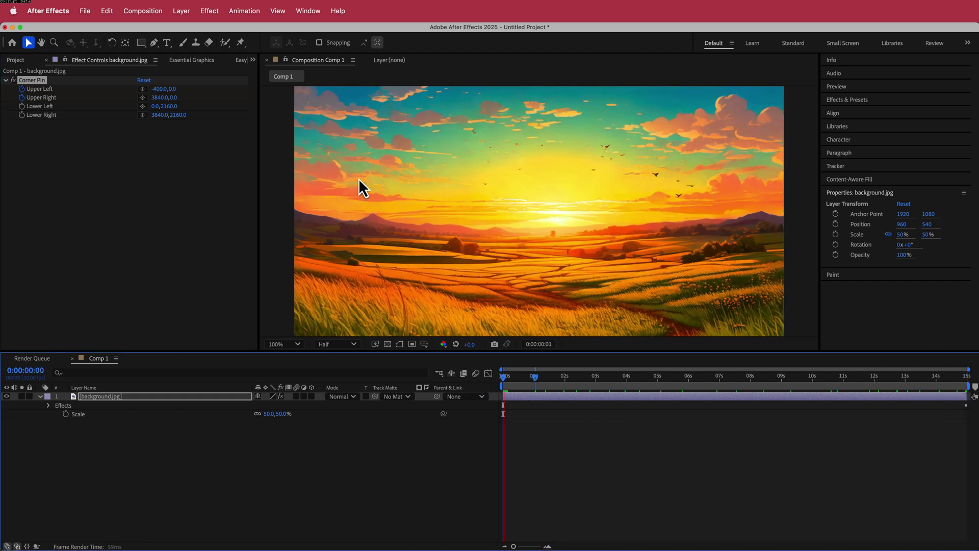
pyautogui.press('space')
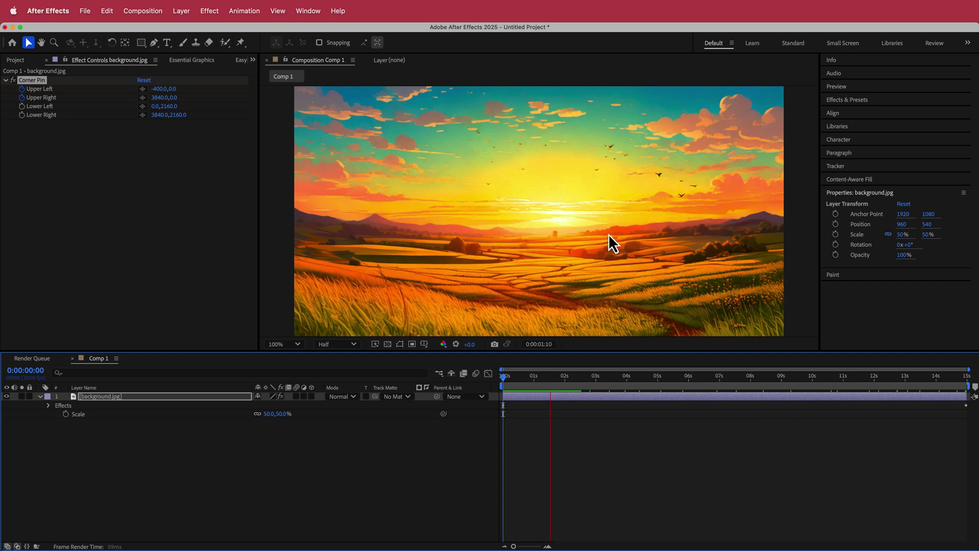
pyautogui.click(667, 377)
pyautogui.moveTo(703, 377); pyautogui.dragTo(423, 390)
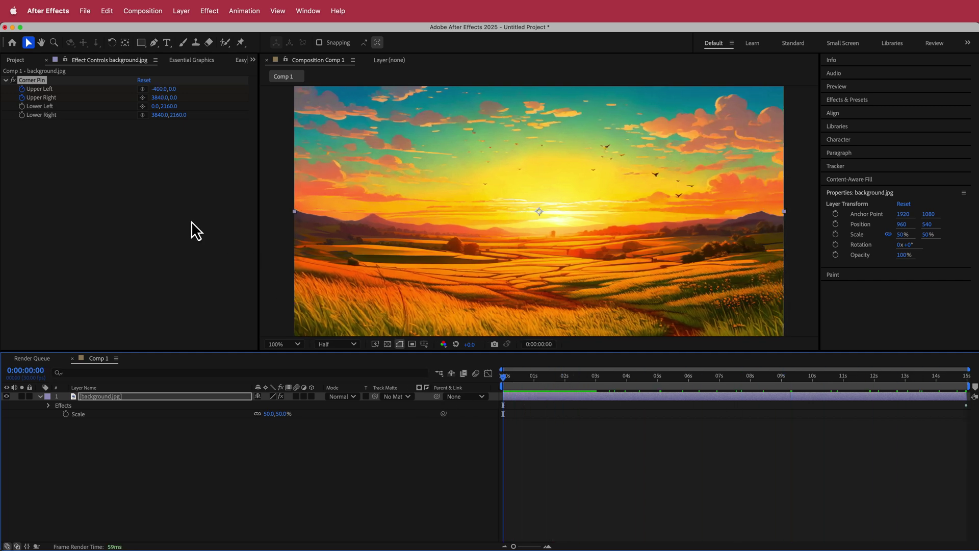
# Step: Duplicate the background.jpg layer and delete the Corner Pin effect from the upper copy
pyautogui.click(113, 399)
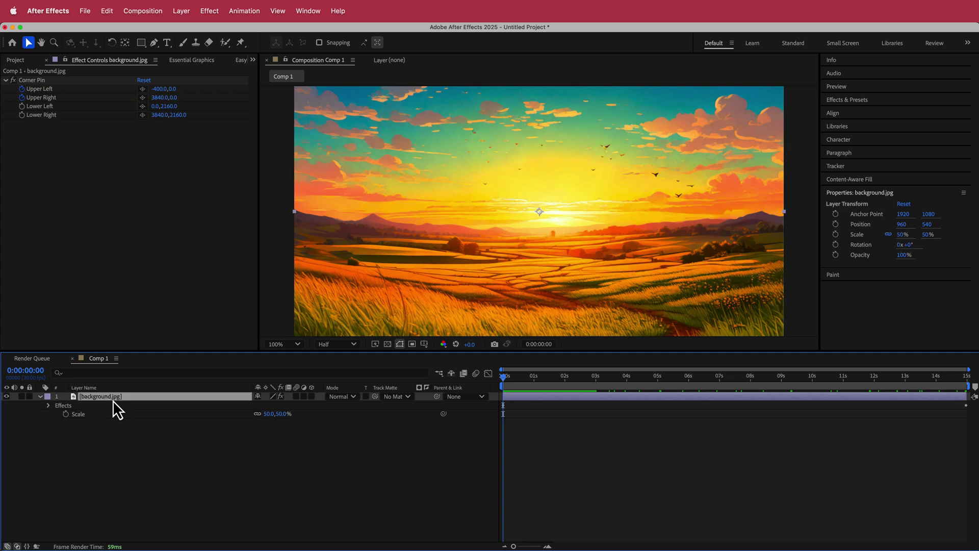
pyautogui.press('super+d')
pyautogui.click(41, 83)
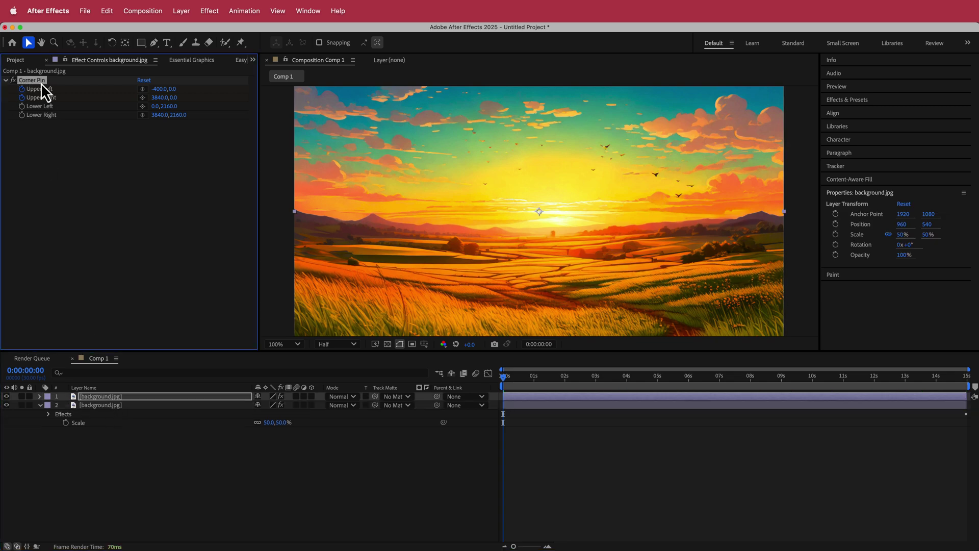
pyautogui.press('Delete')
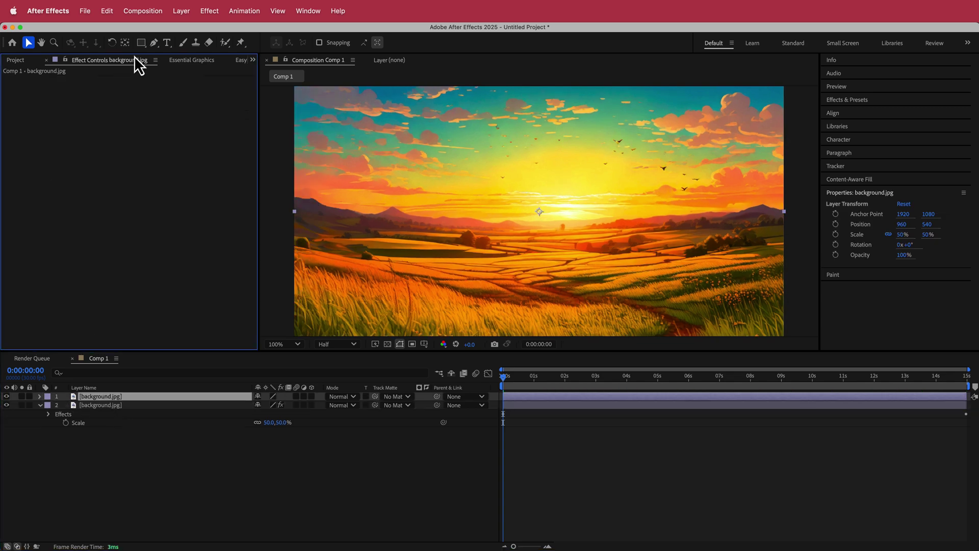
# Step: Trace the mountain ridgeline on the upper background layer with the Pen tool, from the image's left edge to just beyond its right edge
pyautogui.click(154, 44)
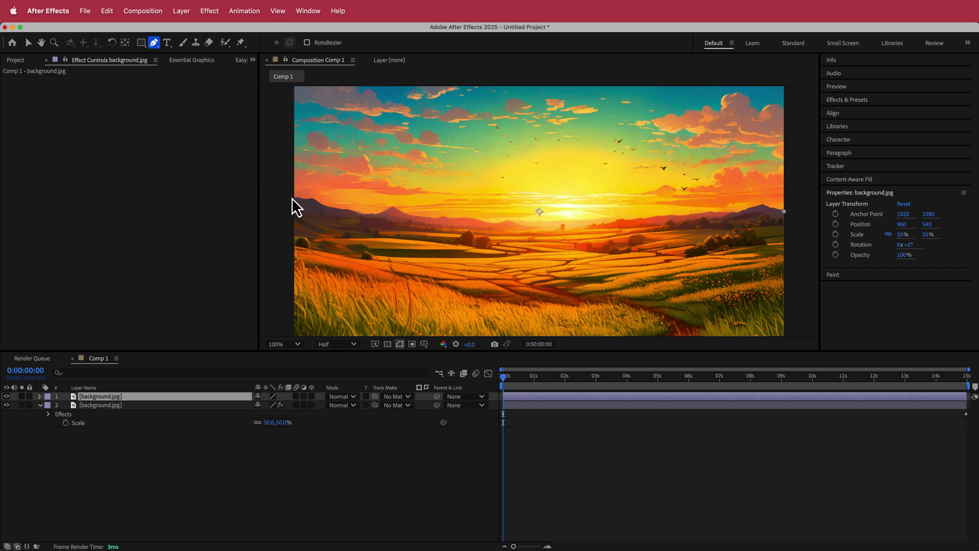
pyautogui.click(292, 197)
pyautogui.click(303, 199)
pyautogui.click(315, 200)
pyautogui.click(339, 206)
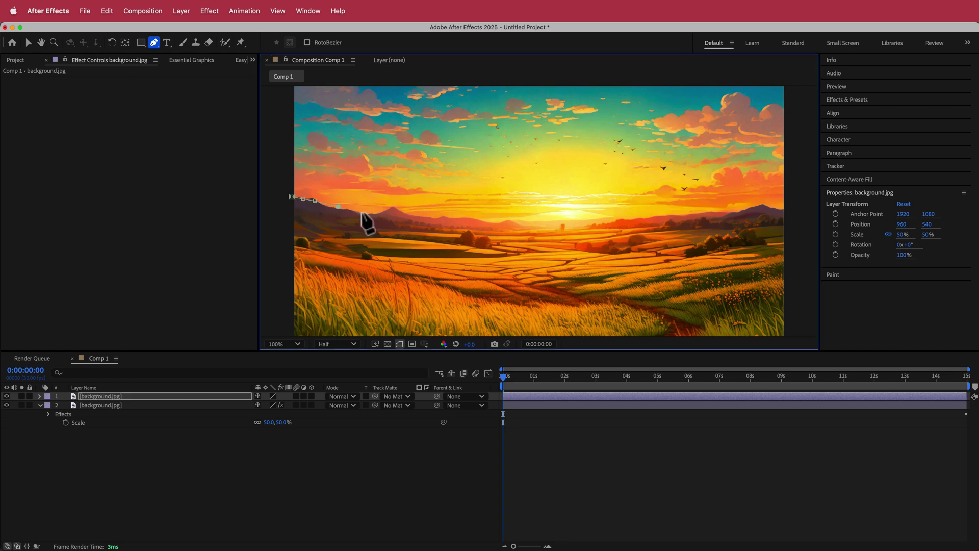
pyautogui.click(372, 214)
pyautogui.click(391, 207)
pyautogui.click(406, 210)
pyautogui.click(452, 215)
pyautogui.click(487, 219)
pyautogui.click(510, 218)
pyautogui.click(532, 223)
pyautogui.click(559, 223)
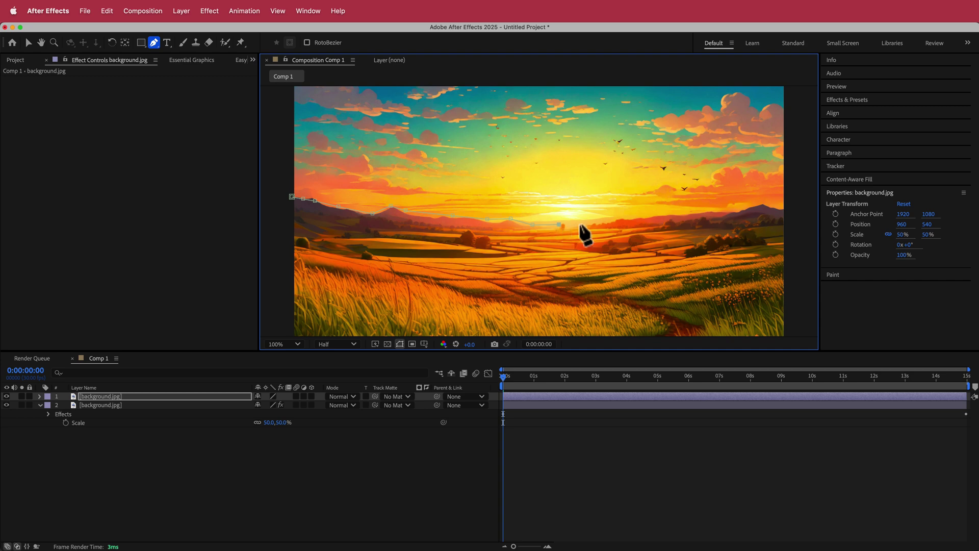
pyautogui.click(579, 223)
pyautogui.click(603, 221)
pyautogui.click(623, 219)
pyautogui.click(653, 214)
pyautogui.click(690, 212)
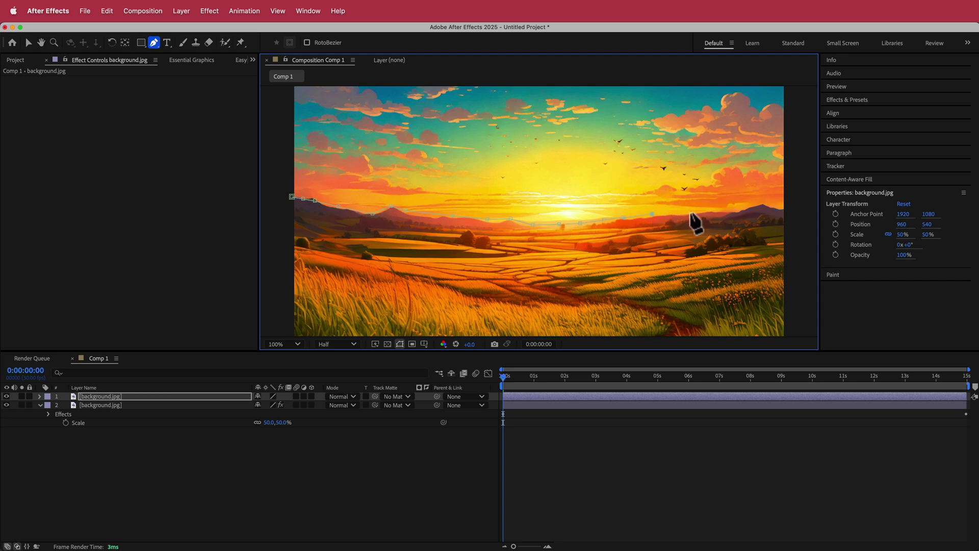
pyautogui.click(723, 210)
pyautogui.click(743, 210)
pyautogui.click(761, 203)
pyautogui.click(769, 206)
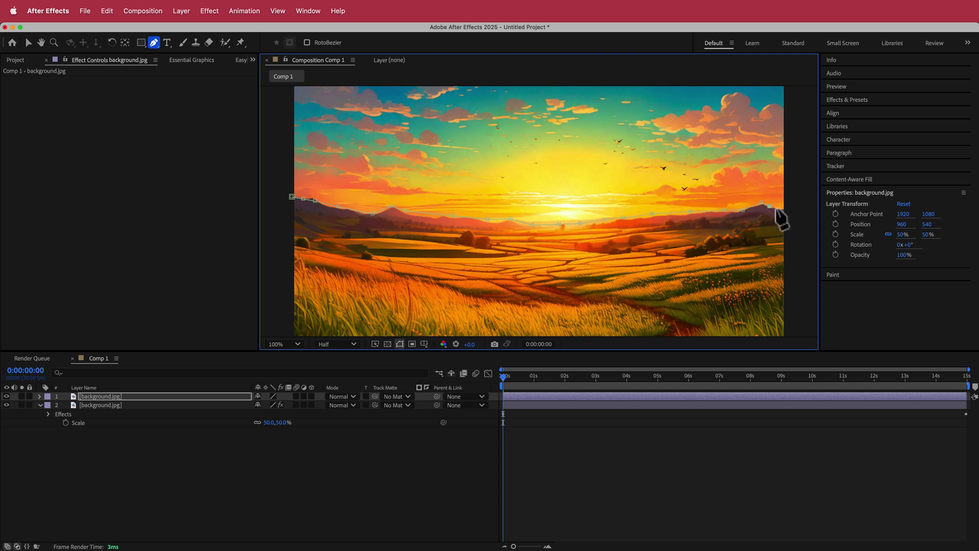
pyautogui.click(783, 207)
pyautogui.click(800, 198)
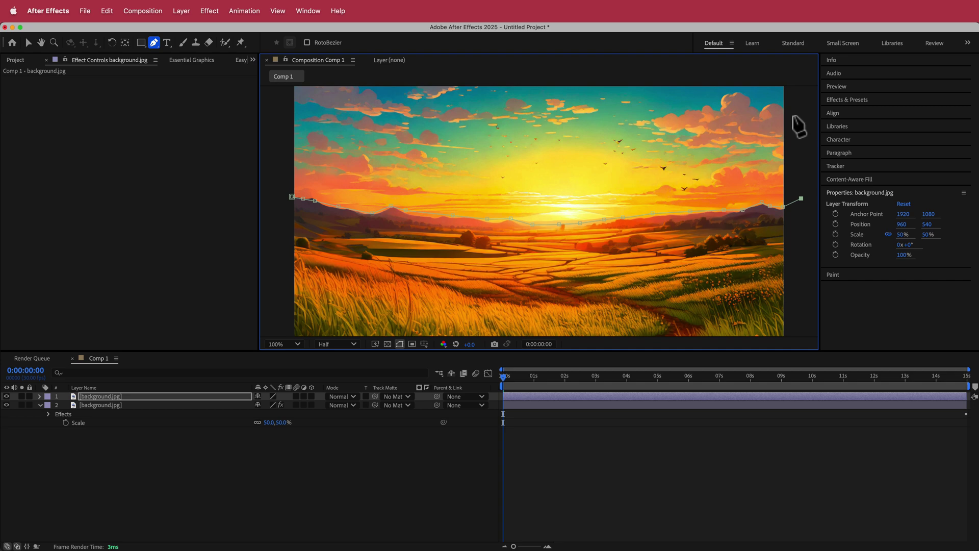
# Step: Continue the mask path outside the canvas around the sky and close it at its starting point
pyautogui.press(',')
pyautogui.click(678, 126)
pyautogui.click(539, 117)
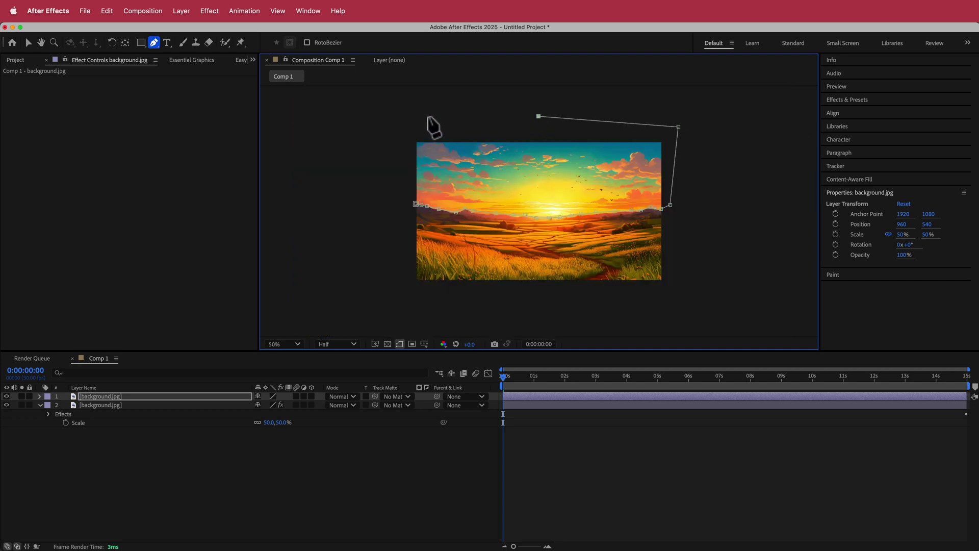
pyautogui.click(399, 118)
pyautogui.click(392, 199)
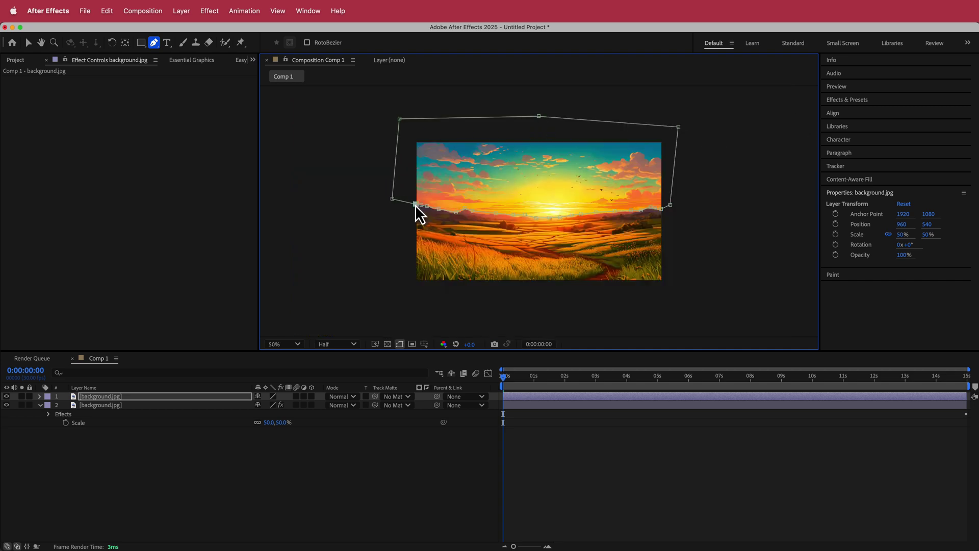
pyautogui.click(415, 204)
pyautogui.press('.')
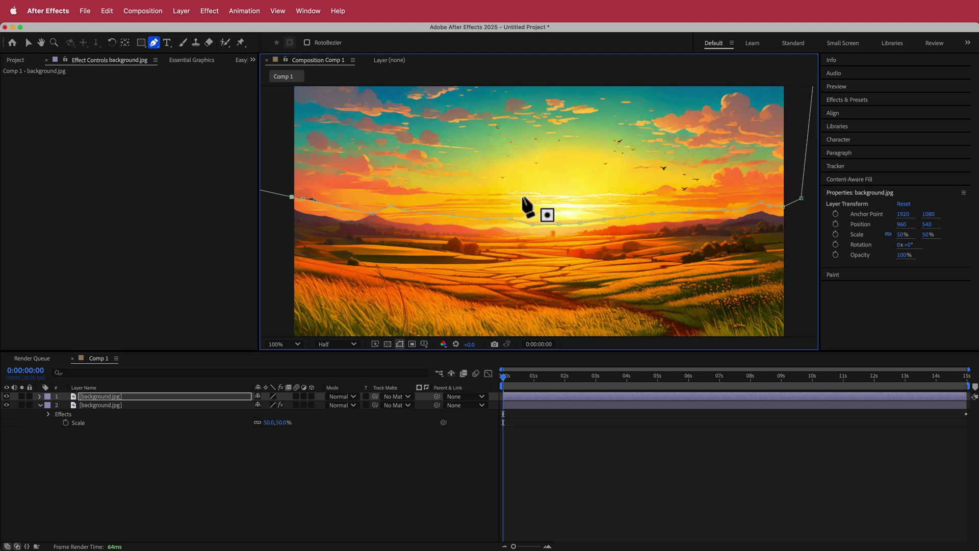
pyautogui.press(',')
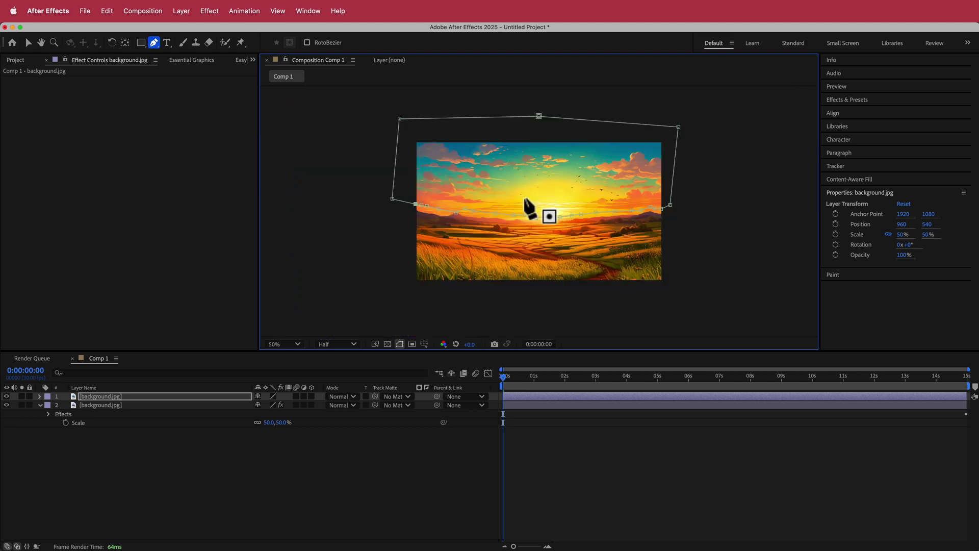
# Step: Invert Mask 1 on the upper background layer and scrub through the opening seconds to check the moving sky
pyautogui.click(509, 379)
pyautogui.moveTo(528, 386); pyautogui.dragTo(474, 396)
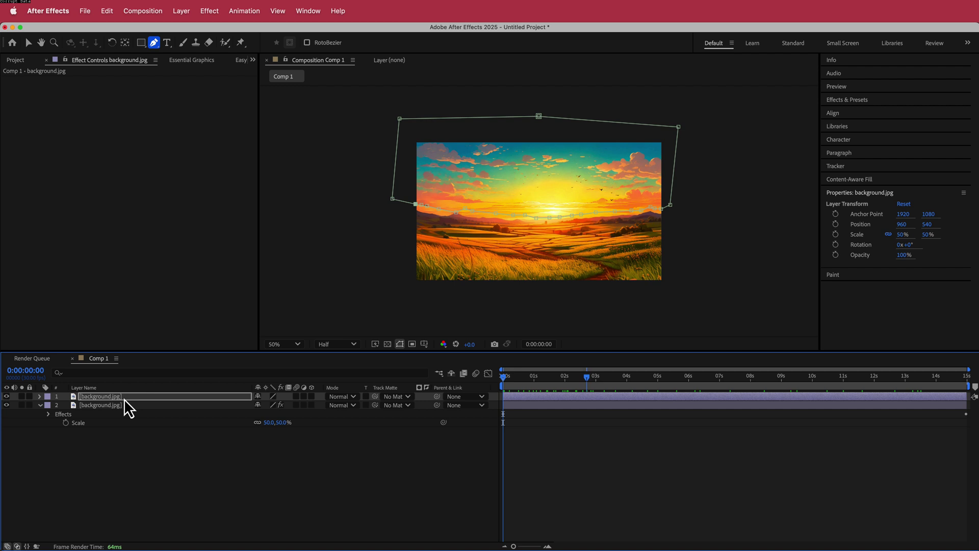
pyautogui.press('m')
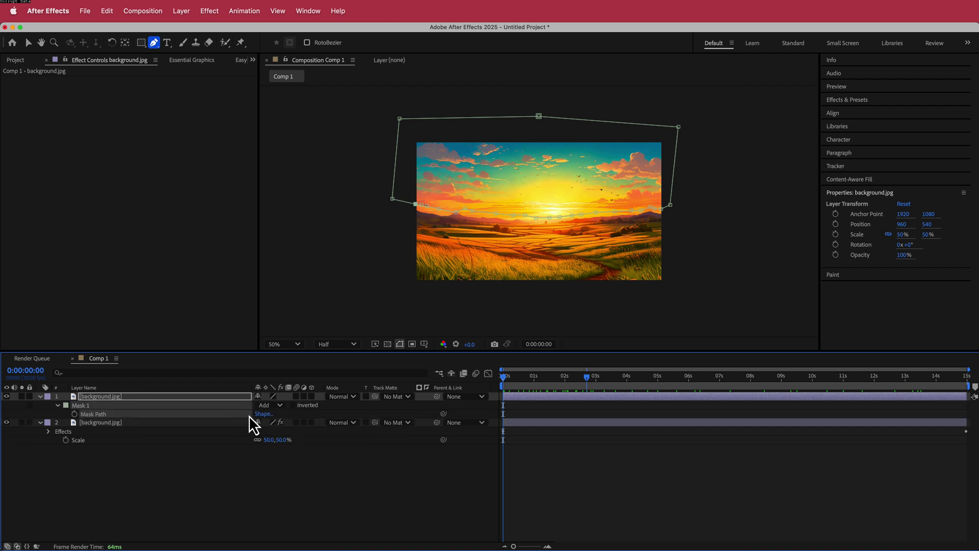
pyautogui.click(293, 405)
pyautogui.click(509, 380)
pyautogui.moveTo(520, 390); pyautogui.dragTo(367, 403)
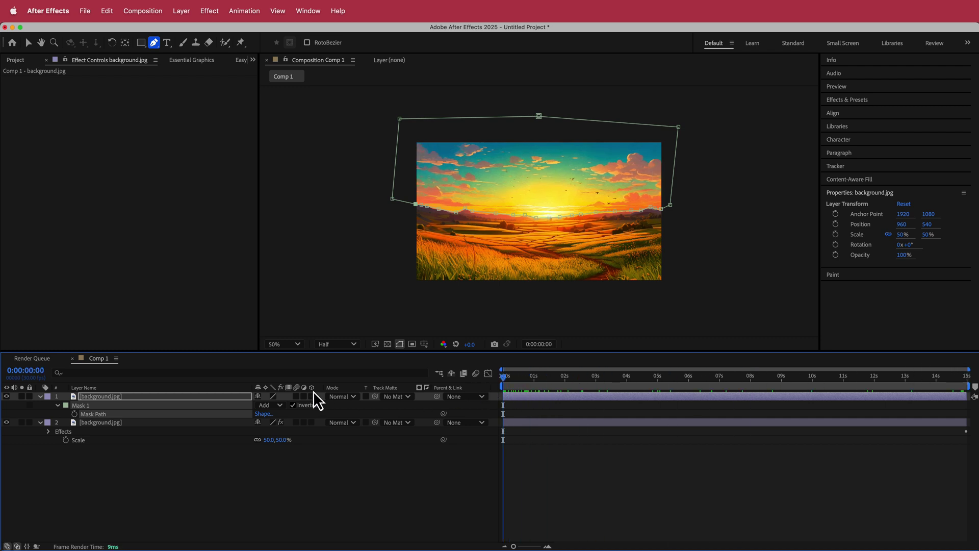
# Step: Feather Mask 1 on the upper background layer to 79 pixels and scrub the timeline to check the horizon blend
pyautogui.press('m')
pyautogui.press('f')
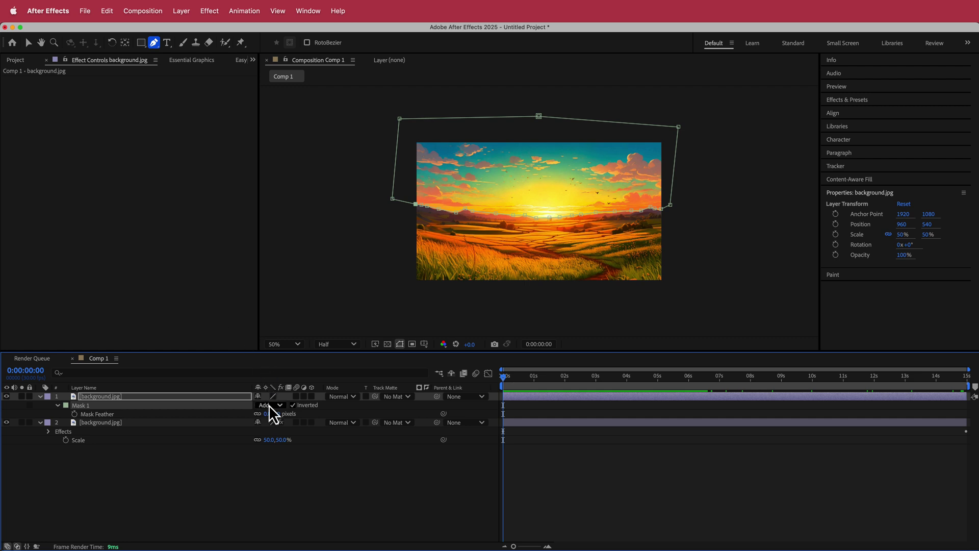
pyautogui.moveTo(271, 414); pyautogui.dragTo(306, 419)
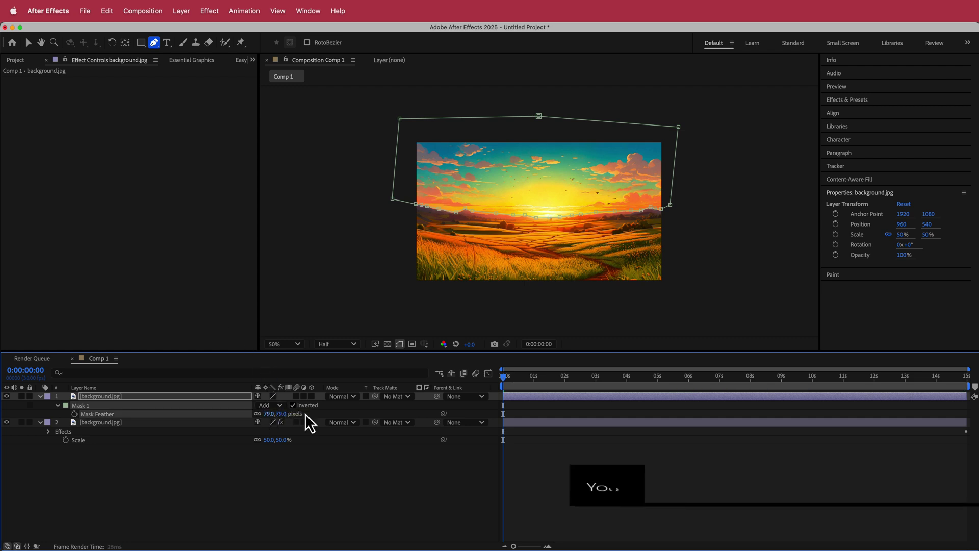
pyautogui.scroll(2, 540, 234)
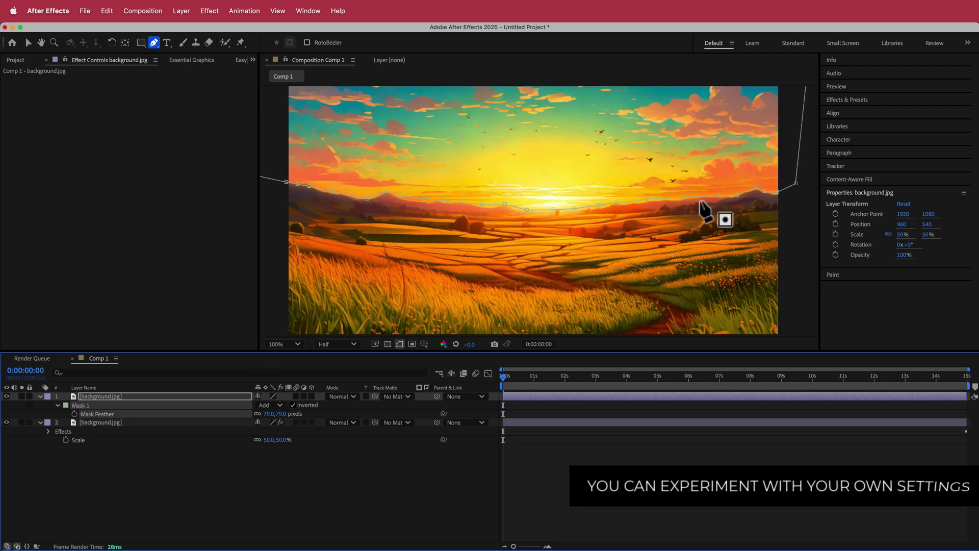
pyautogui.click(534, 377)
pyautogui.moveTo(583, 377); pyautogui.dragTo(702, 376)
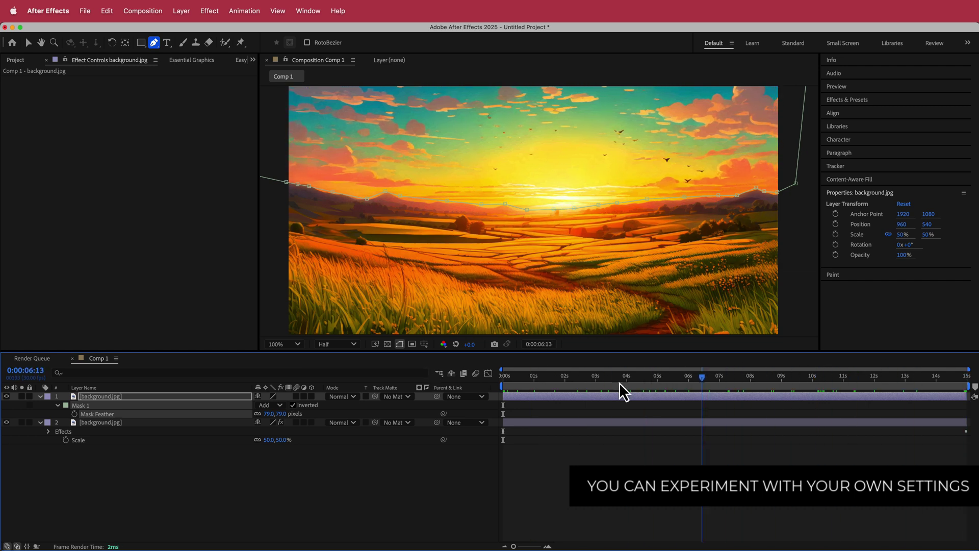
pyautogui.press('Home')
# Step: Import BEE.psd as a composition with editable layer styles and open the BEE composition
pyautogui.click(16, 60)
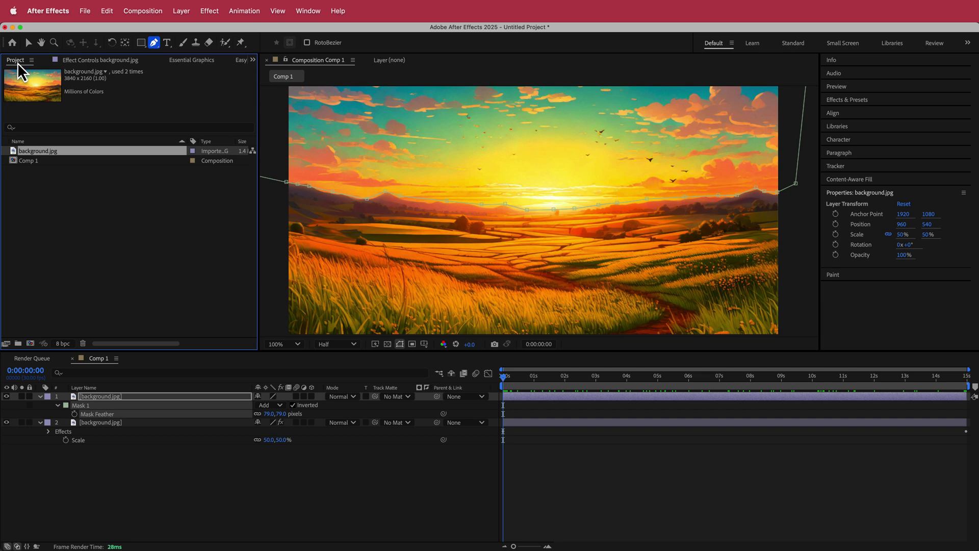
pyautogui.click(54, 214)
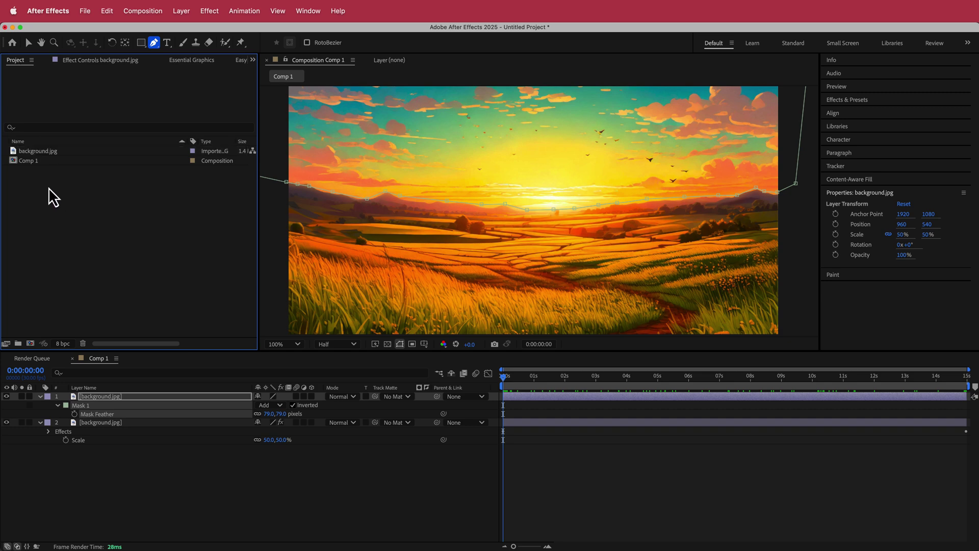
pyautogui.rightClick(49, 188)
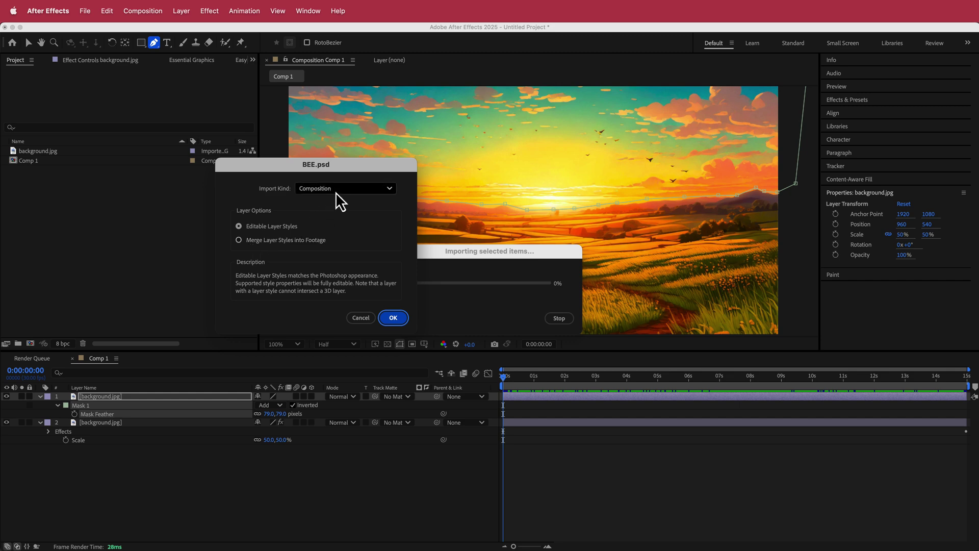
pyautogui.click(394, 318)
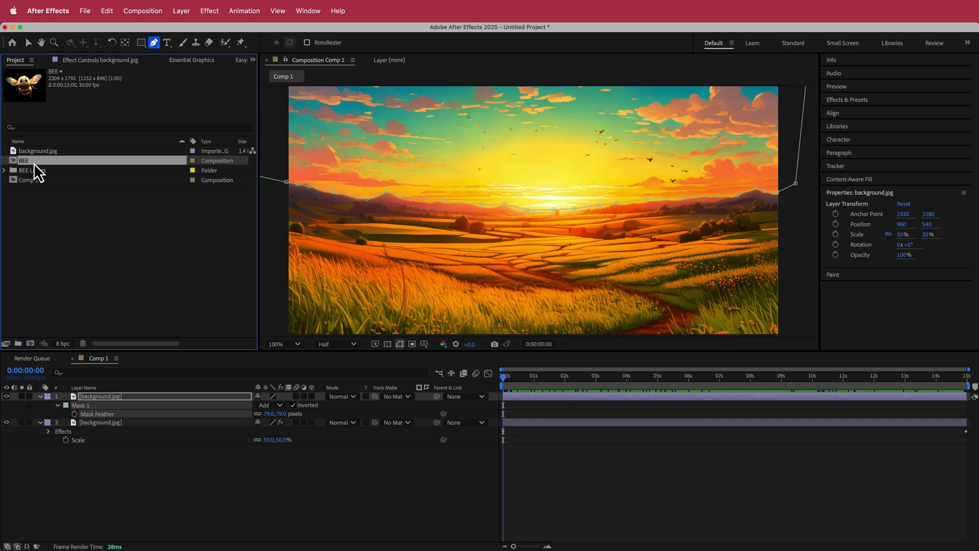
pyautogui.doubleClick(34, 162)
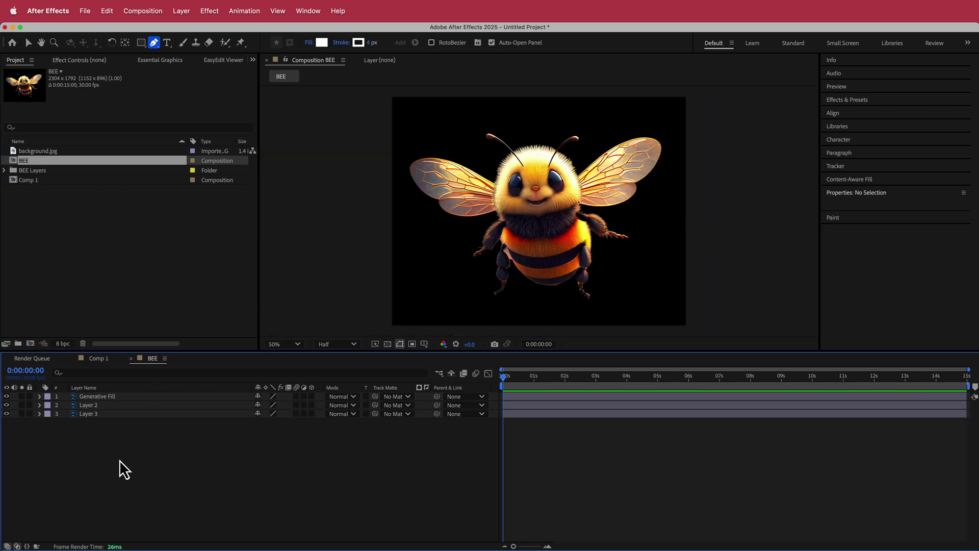
# Step: Rename the Generative Fill layer as BODY, and both Layer 2 and Layer 3 as WINGS
pyautogui.click(99, 397)
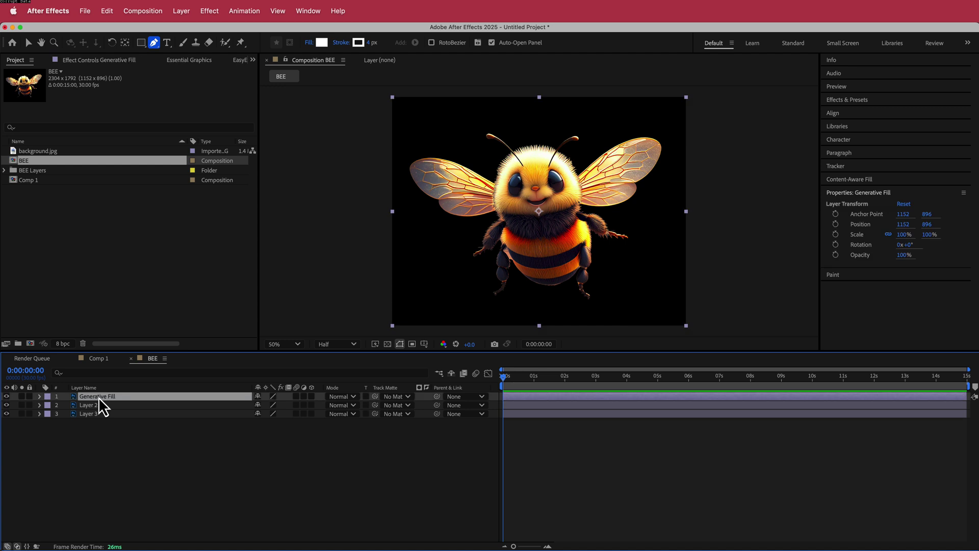
pyautogui.press('Return')
pyautogui.write('BODY')
pyautogui.press('Return')
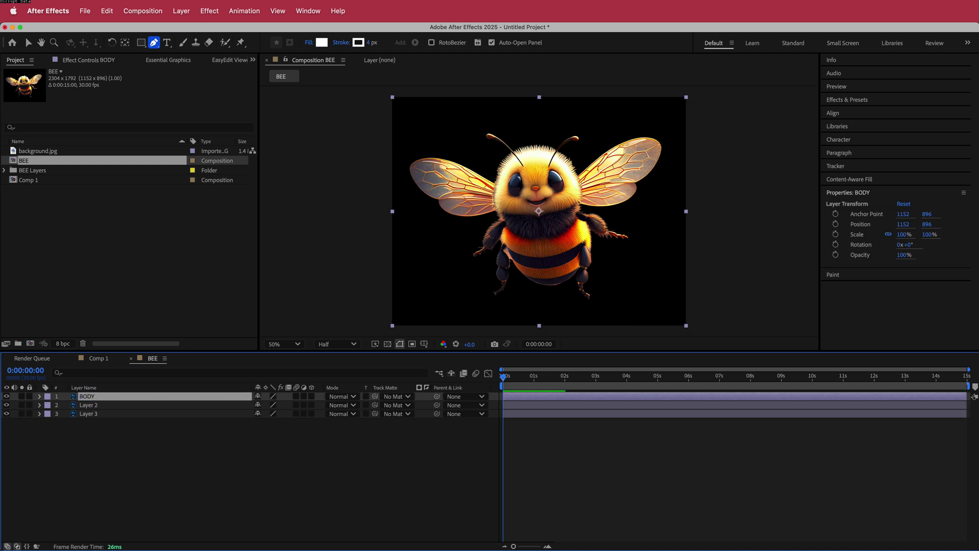
pyautogui.click(96, 406)
pyautogui.press('Return')
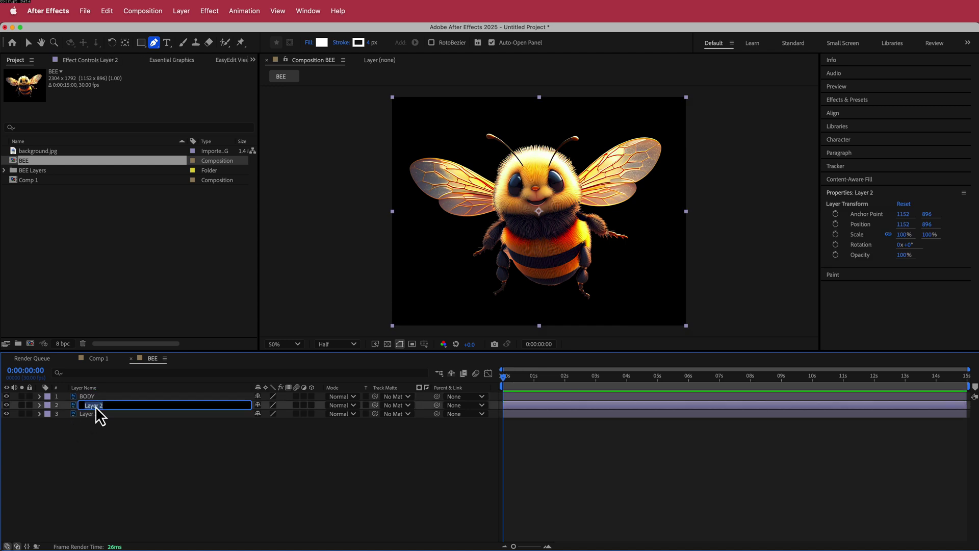
pyautogui.write('WINGS')
pyautogui.press('Return')
pyautogui.click(91, 413)
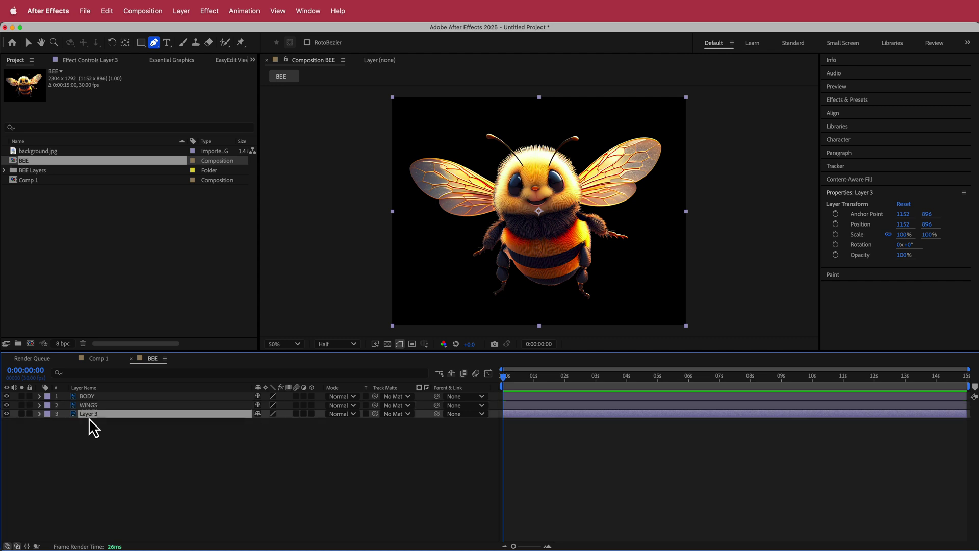
pyautogui.press('Return')
pyautogui.write('WING')
pyautogui.press('Return')
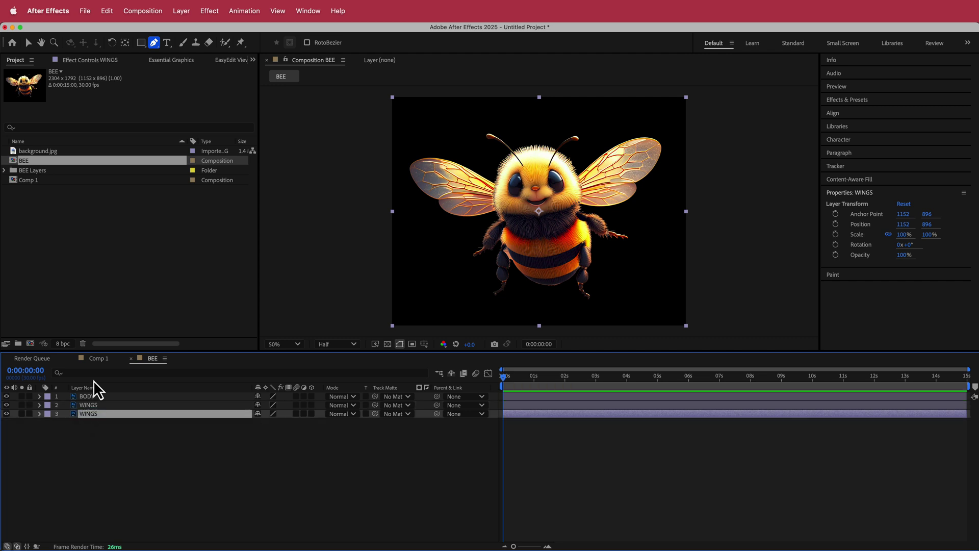
# Step: Move each WINGS layer's anchor point to where its wing joins the body, about 1456, 744 for layer 2 and 820, 808 for layer 3
pyautogui.click(96, 405)
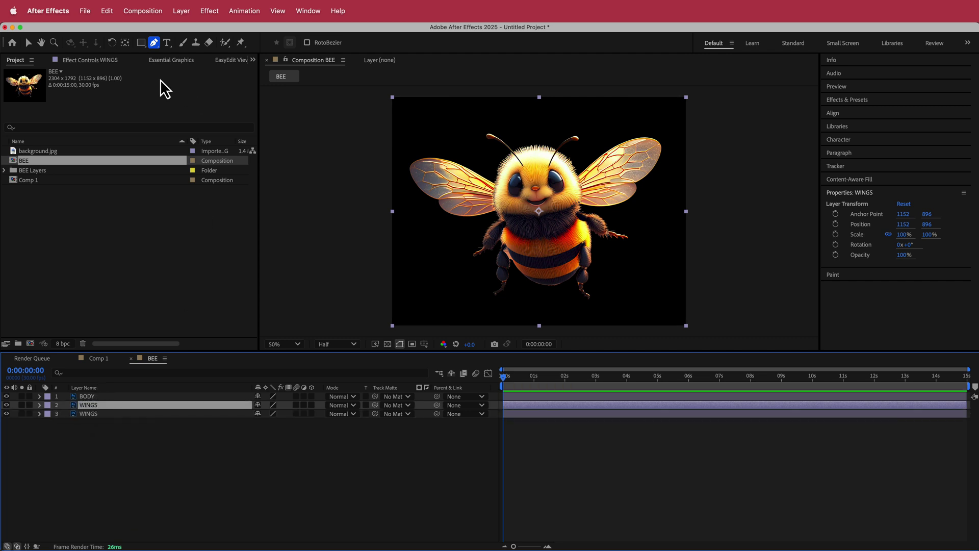
pyautogui.click(127, 44)
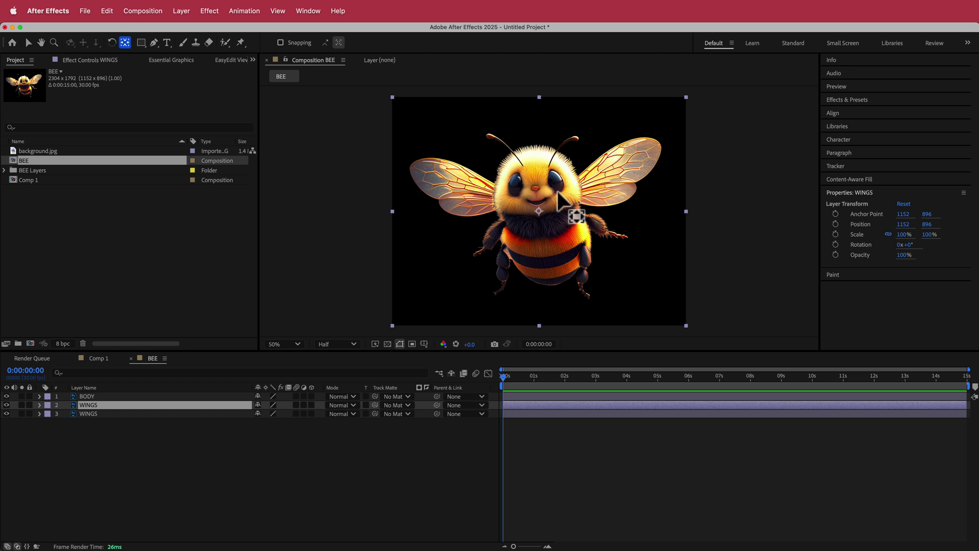
pyautogui.click(7, 406)
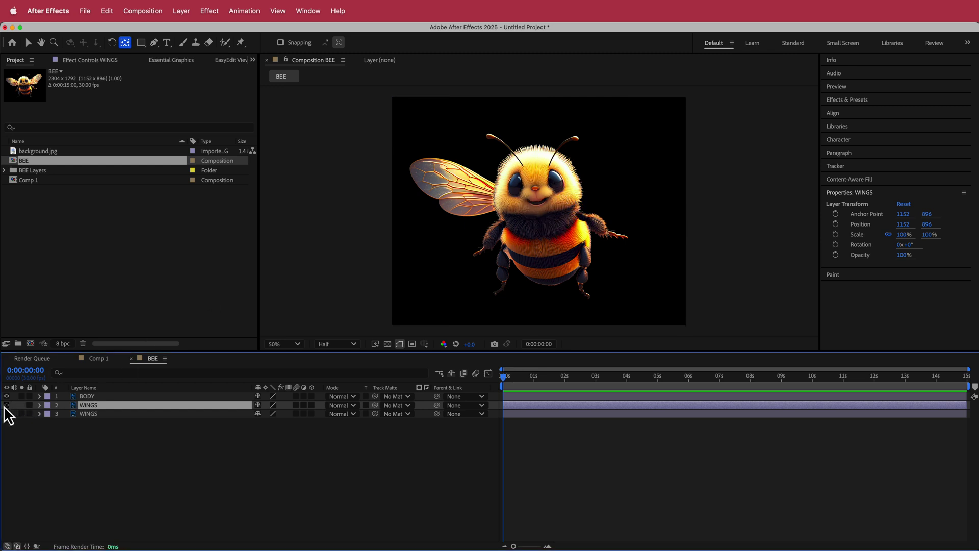
pyautogui.click(6, 405)
pyautogui.moveTo(539, 211); pyautogui.dragTo(578, 193)
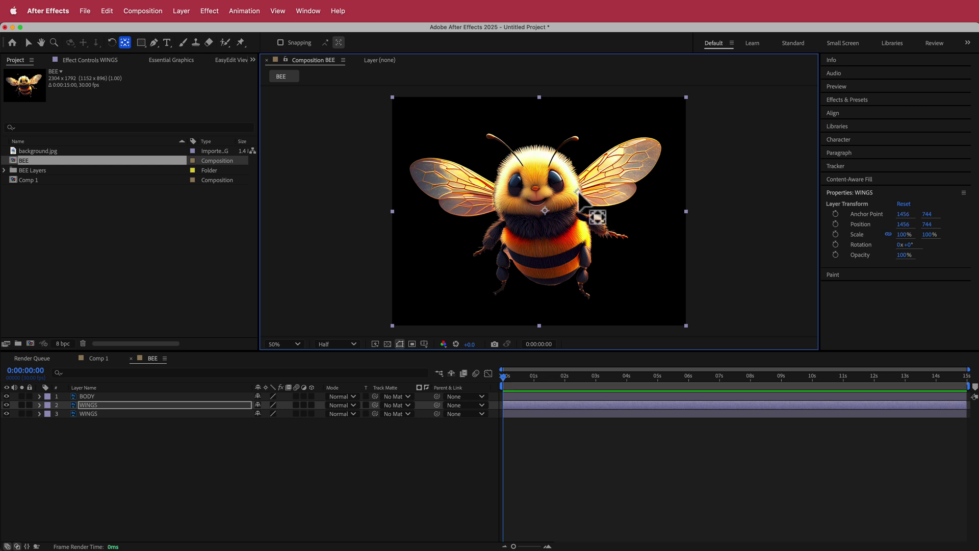
pyautogui.click(87, 413)
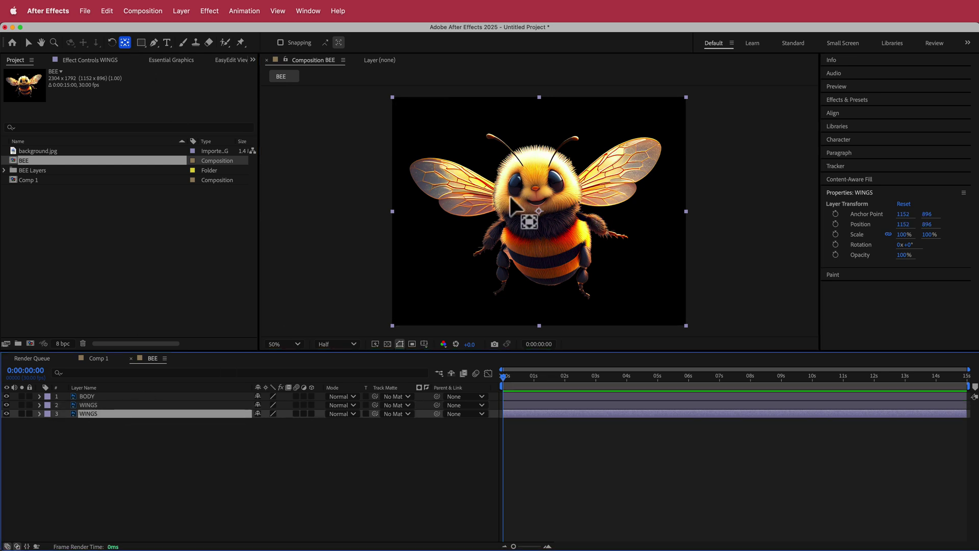
pyautogui.moveTo(539, 211); pyautogui.dragTo(496, 201)
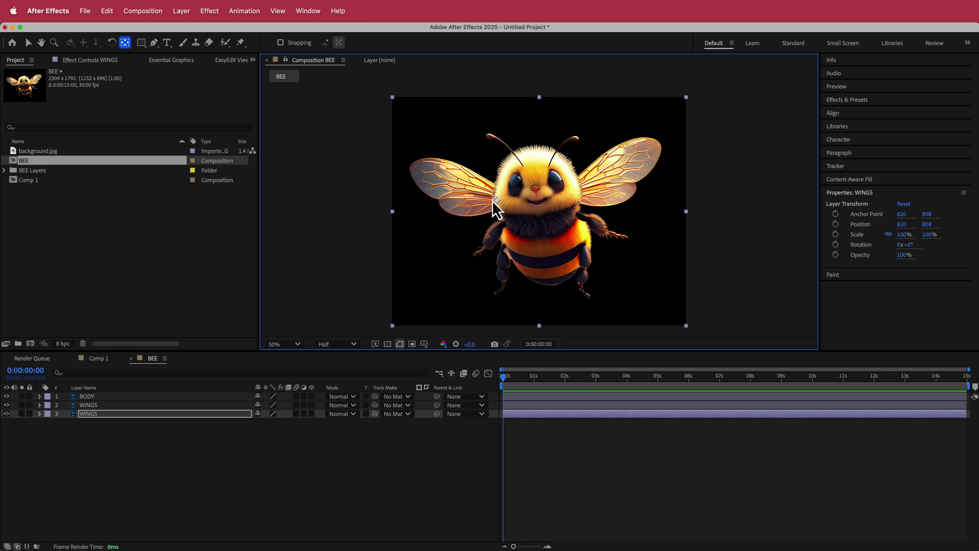
# Step: Add the expression wiggle(100,50) to the Rotation of WINGS layer 2 and preview the flapping from the start
pyautogui.click(90, 406)
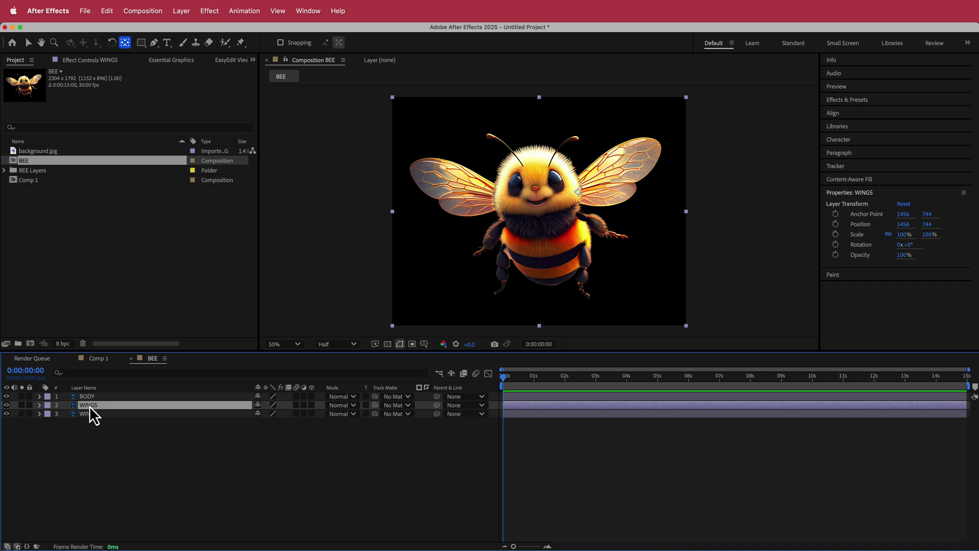
pyautogui.press('r')
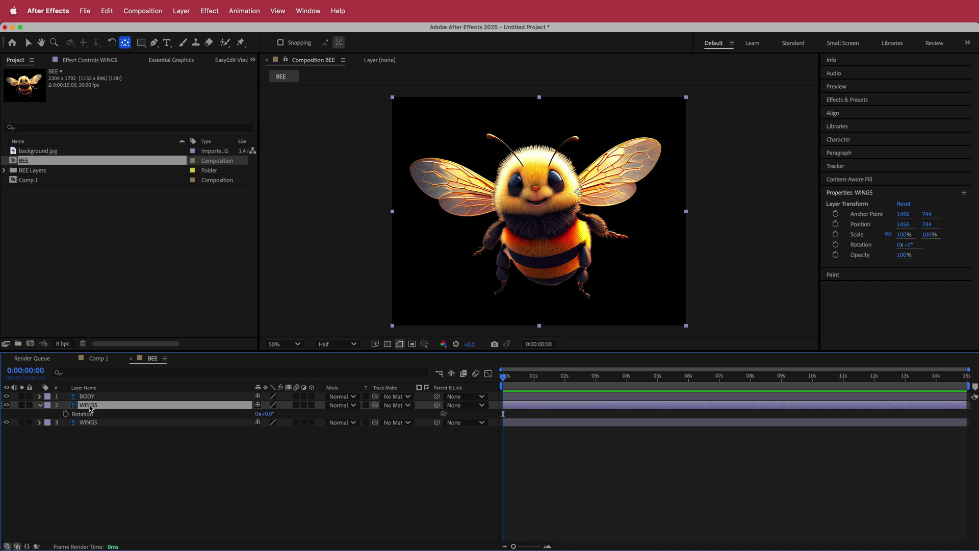
pyautogui.keyDown('alt'); pyautogui.click(65, 416); pyautogui.keyUp('alt')
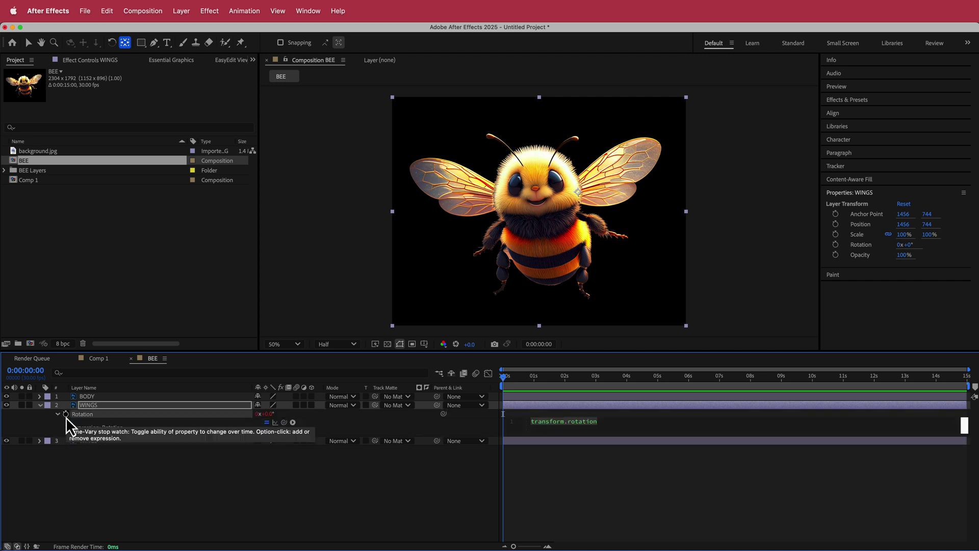
pyautogui.write('wig')
pyautogui.press('Return')
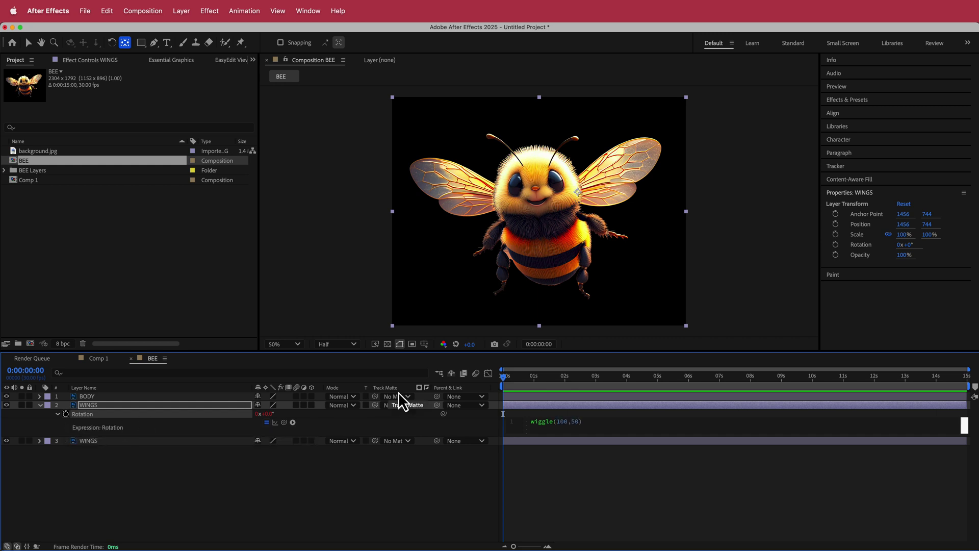
pyautogui.click(668, 376)
pyautogui.moveTo(674, 379); pyautogui.dragTo(502, 380)
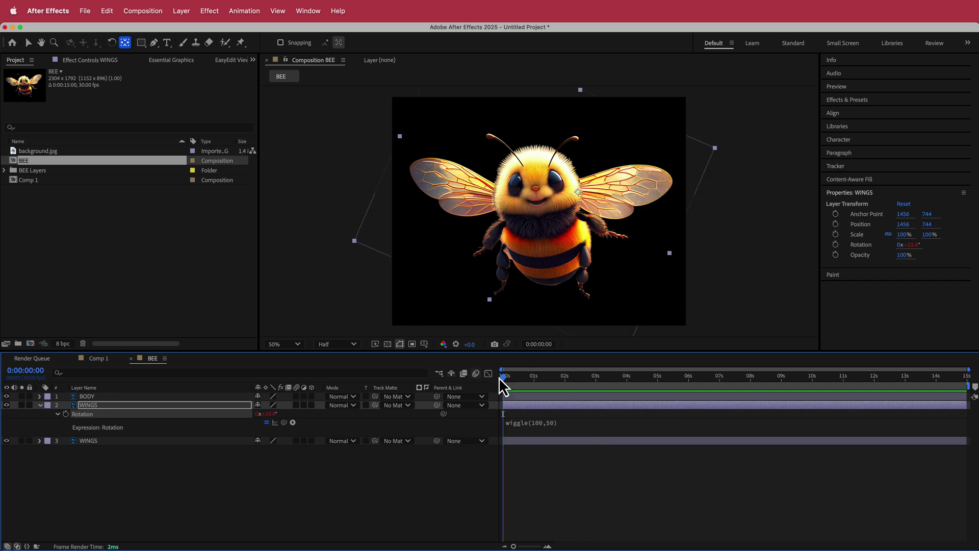
pyautogui.press('space')
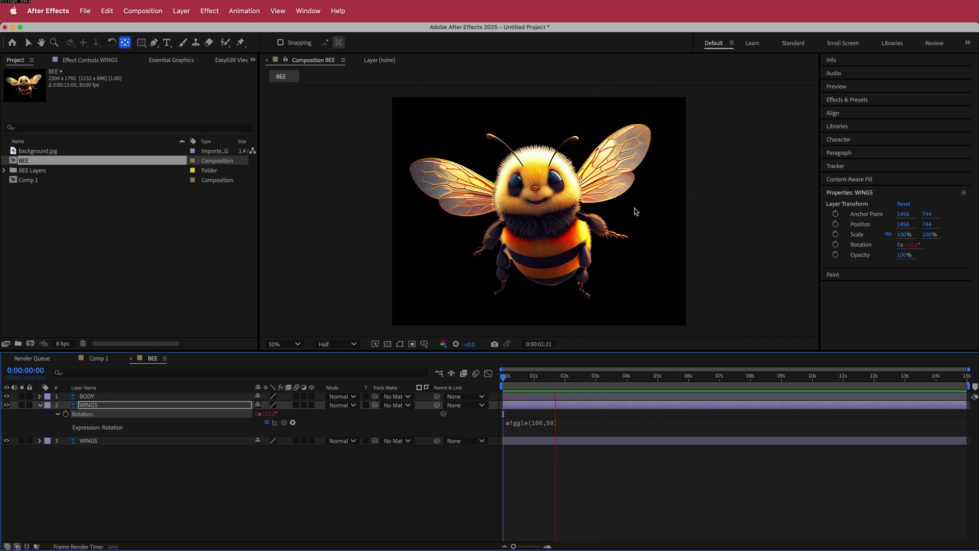
pyautogui.press('space')
# Step: Change the Rotation expression on WINGS layer 2 to wiggle(100,40) and preview the flapping from the start
pyautogui.click(551, 426)
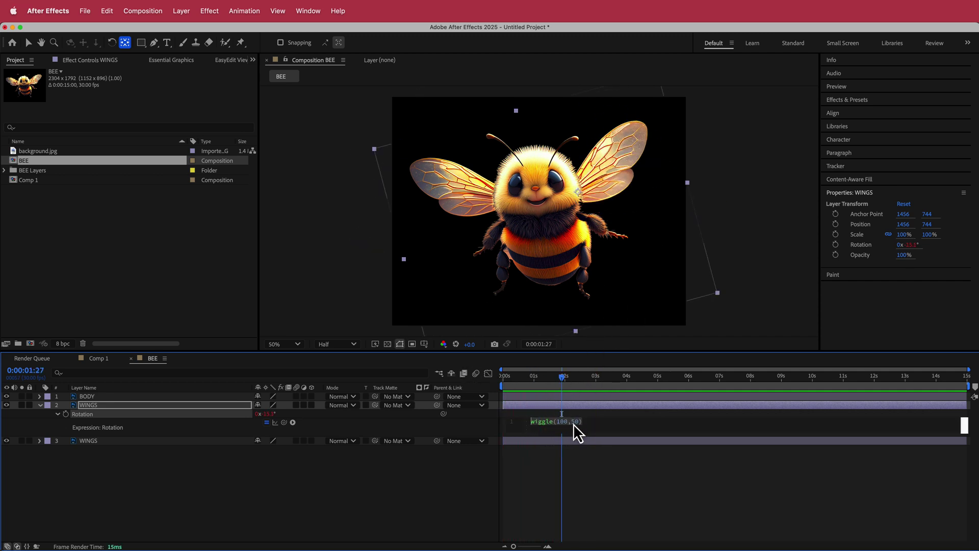
pyautogui.click(576, 419)
pyautogui.press('BackSpace')
pyautogui.press('BackSpace')
pyautogui.write('40')
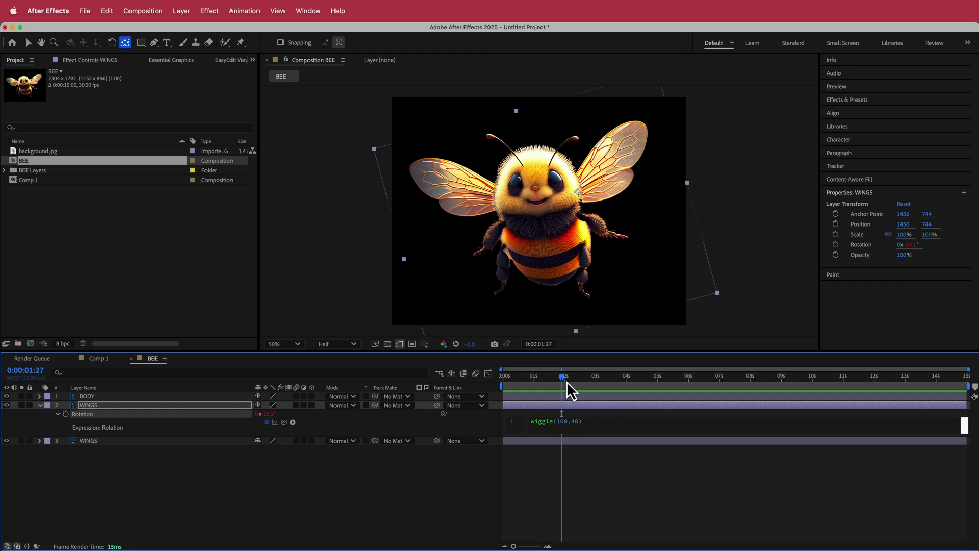
pyautogui.moveTo(566, 381); pyautogui.dragTo(484, 380)
pyautogui.press('space')
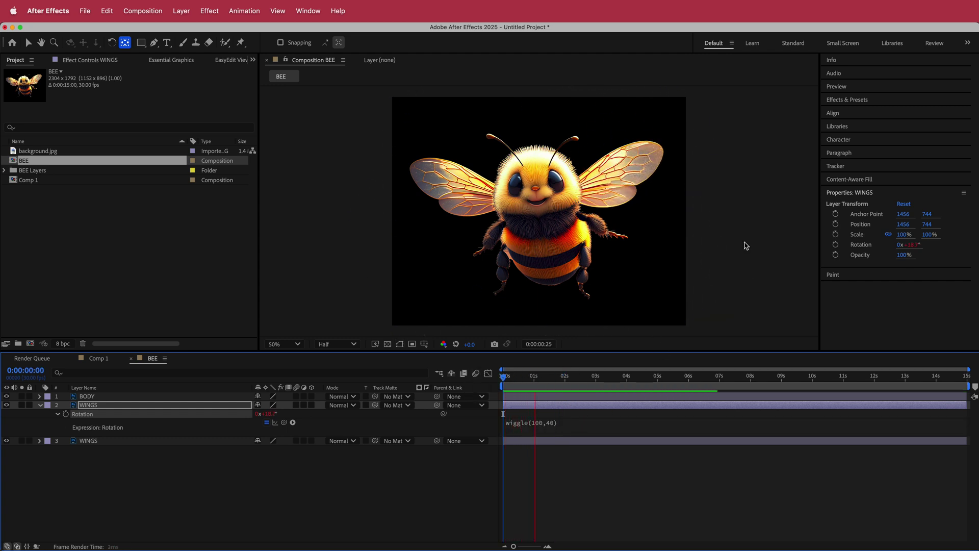
pyautogui.press('space')
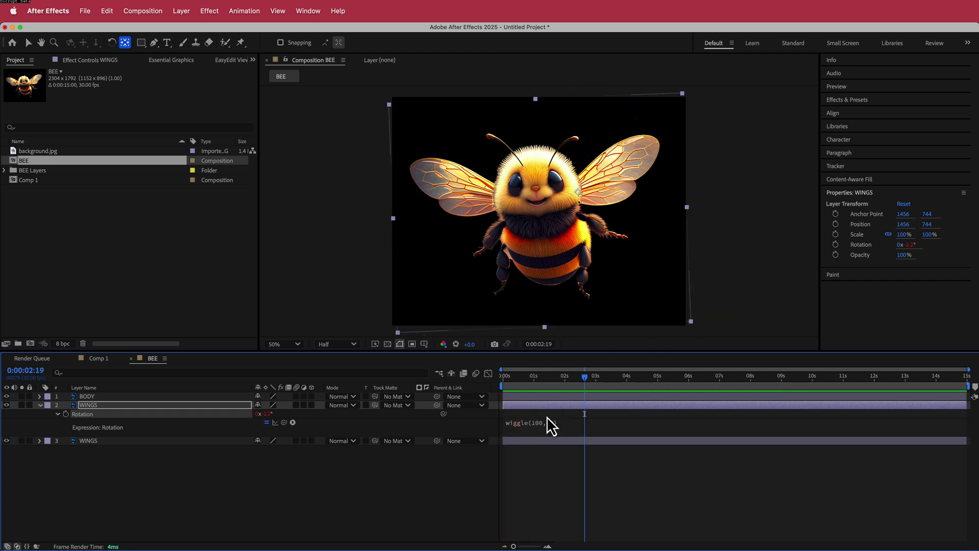
pyautogui.moveTo(589, 388); pyautogui.dragTo(490, 386)
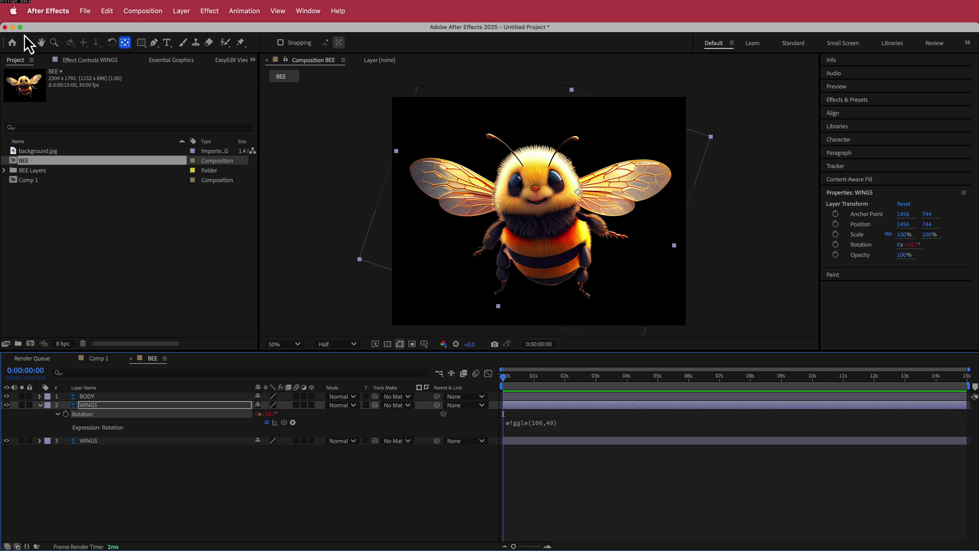
# Step: Shift WINGS layer 2 slightly inward against the bee's body, to about position 1420, 744, and scrub to check the joint
pyautogui.click(29, 42)
pyautogui.moveTo(610, 186); pyautogui.dragTo(608, 187)
pyautogui.moveTo(506, 378); pyautogui.dragTo(555, 372)
# Step: Copy only the Rotation expression from WINGS layer 2 and paste it onto WINGS layer 3
pyautogui.click(98, 414)
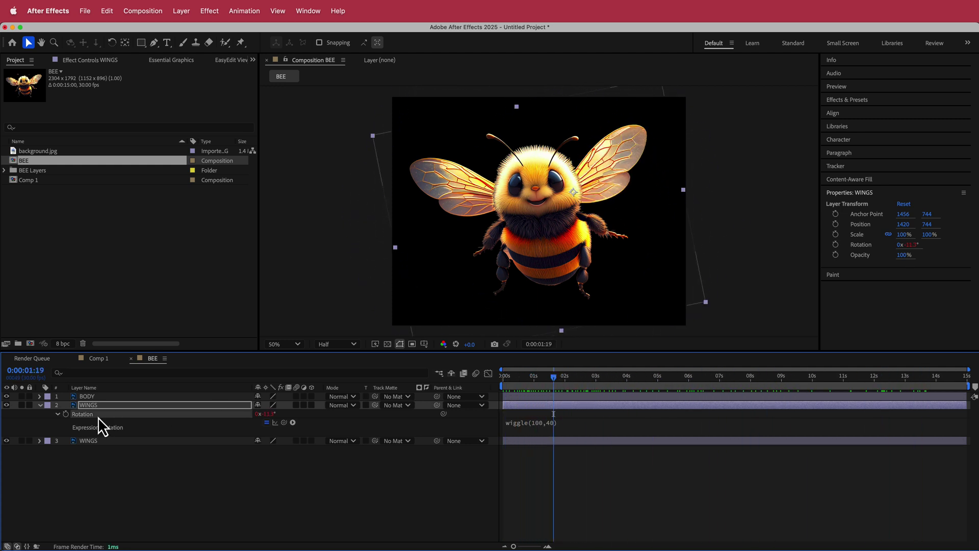
pyautogui.rightClick(109, 415)
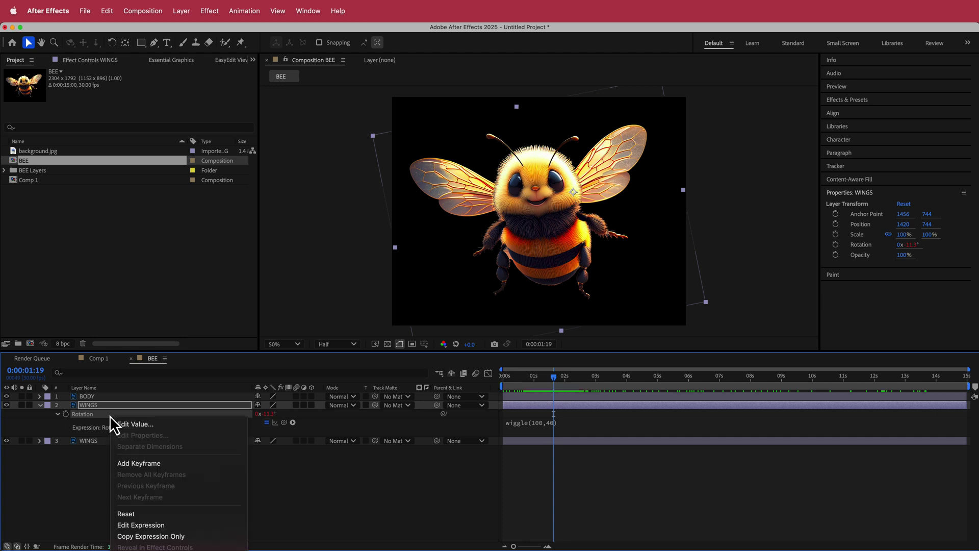
pyautogui.click(180, 536)
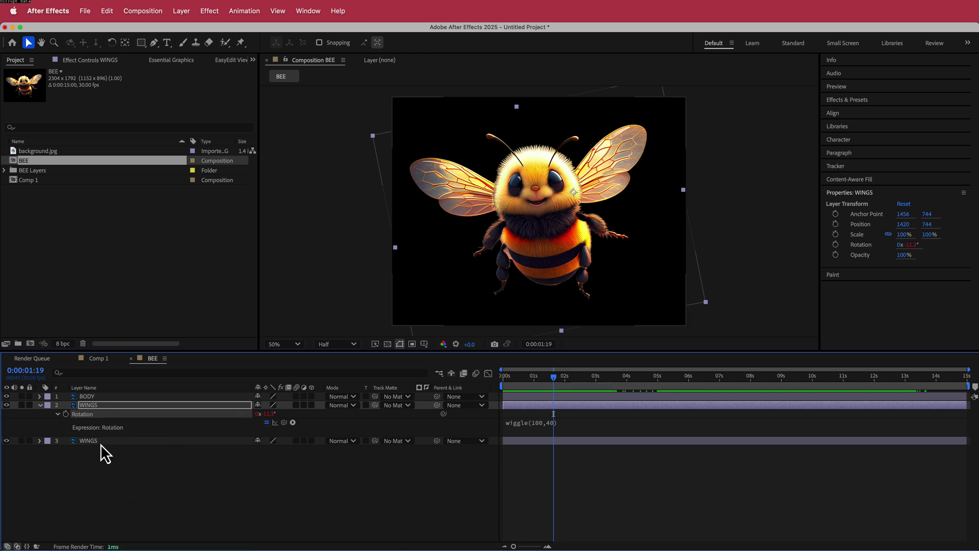
pyautogui.click(96, 441)
pyautogui.press('super+v')
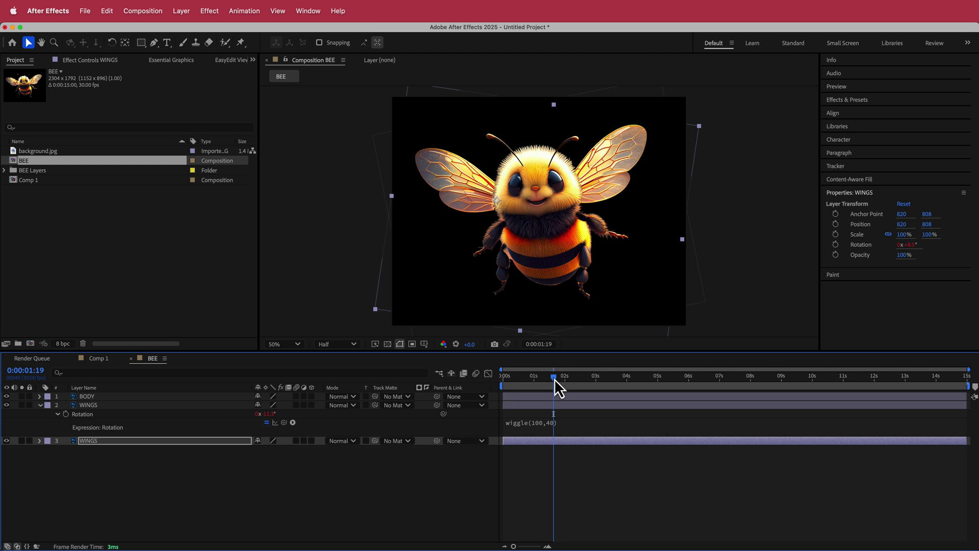
# Step: Nudge WINGS layer 3 inward against the bee's body, to about position 856, 824, and scrub the timeline to check the joint
pyautogui.moveTo(764, 378); pyautogui.dragTo(820, 380)
pyautogui.click(167, 480)
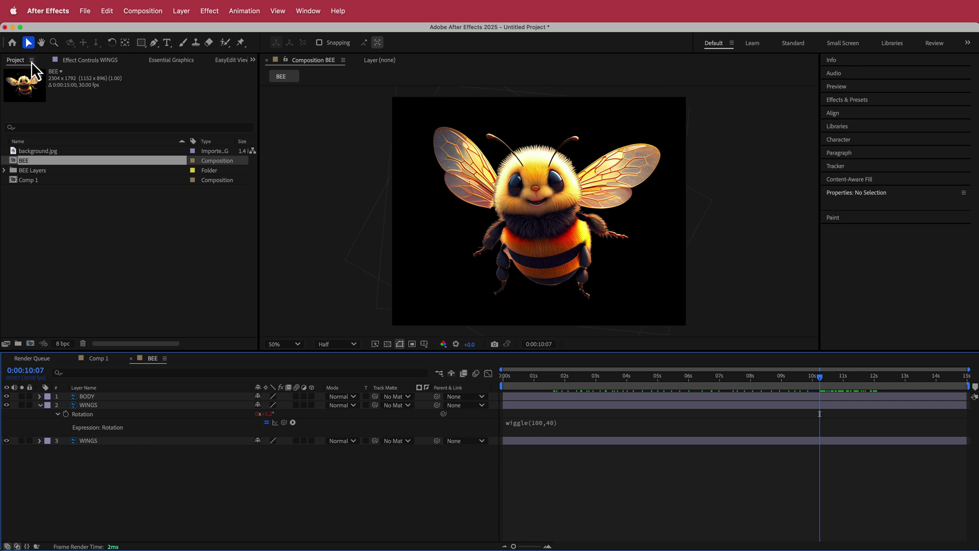
pyautogui.click(100, 441)
pyautogui.click(468, 192)
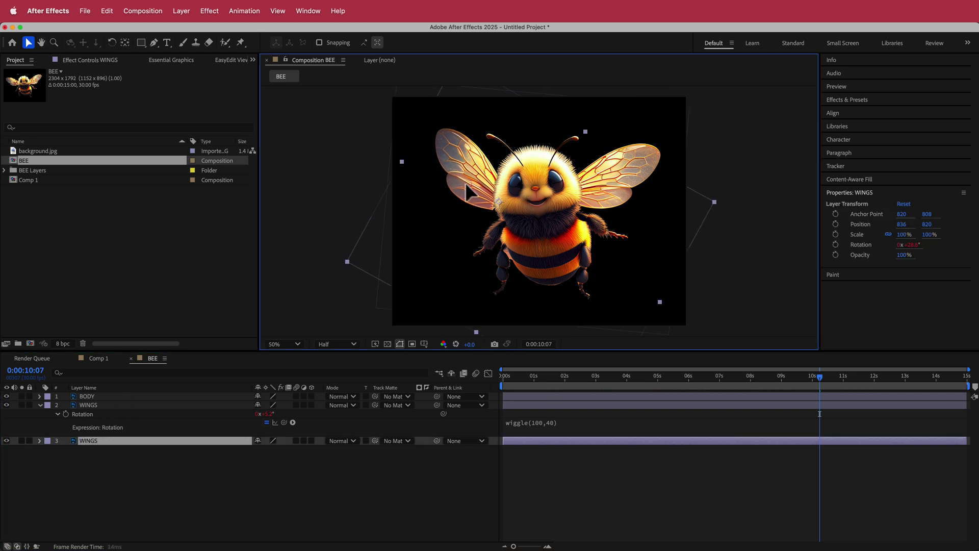
pyautogui.moveTo(468, 192); pyautogui.dragTo(471, 193)
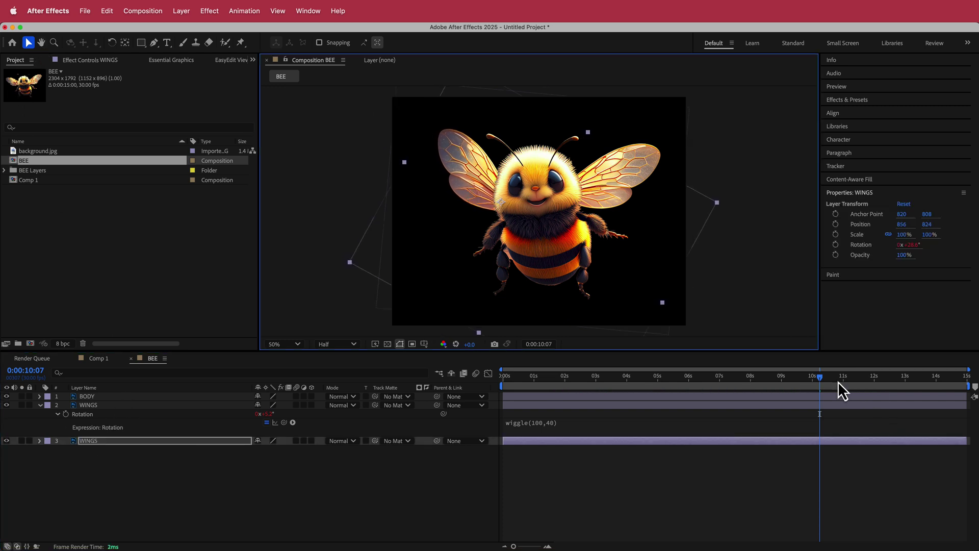
pyautogui.moveTo(827, 377); pyautogui.dragTo(681, 377)
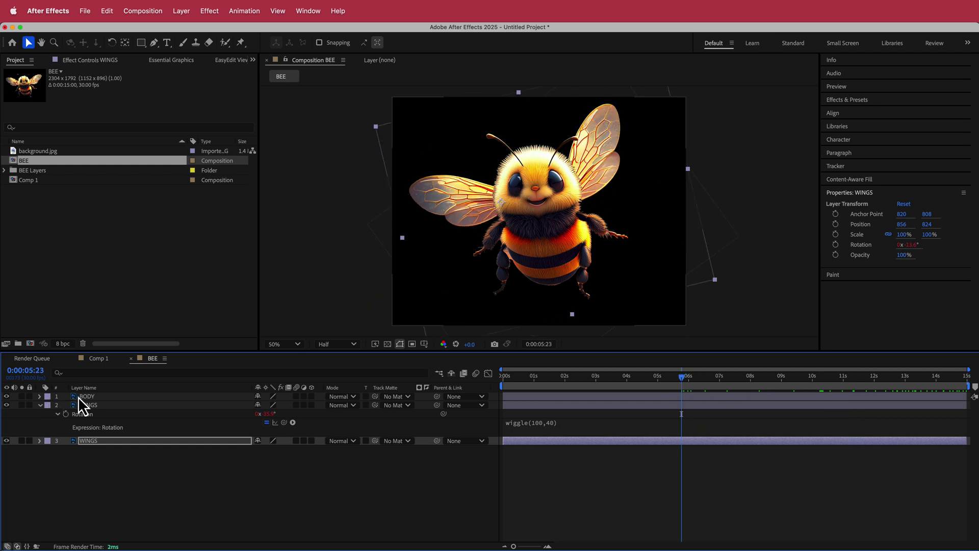
# Step: Apply the Roughen Edges effect to the BODY layer
pyautogui.click(92, 397)
pyautogui.press('/')
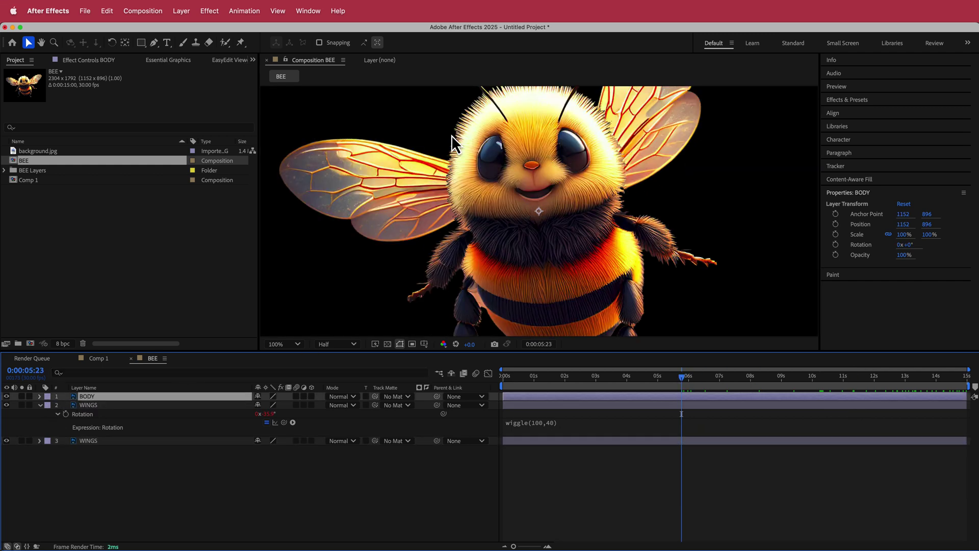
pyautogui.moveTo(708, 172); pyautogui.dragTo(640, 210)
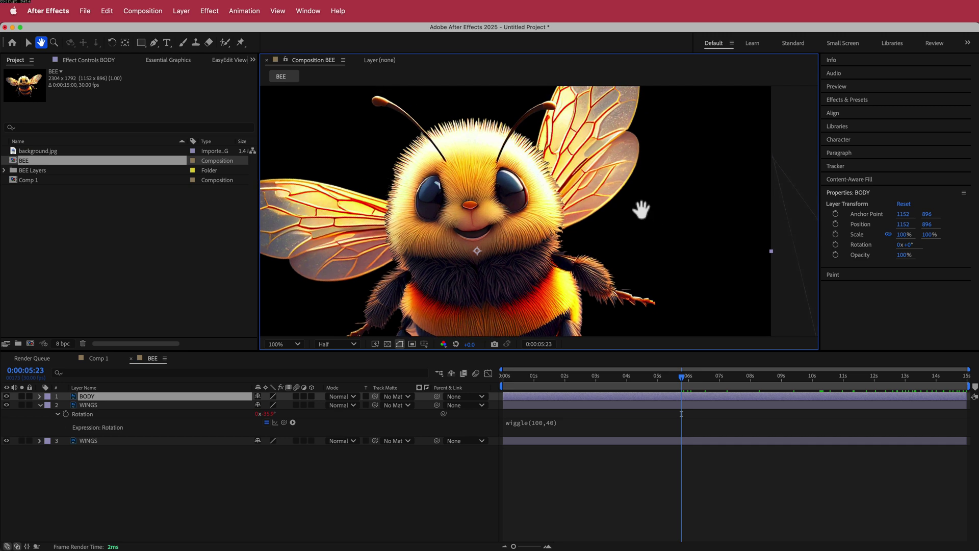
pyautogui.hotkey('ctrl', 'space')
pyautogui.write('rou')
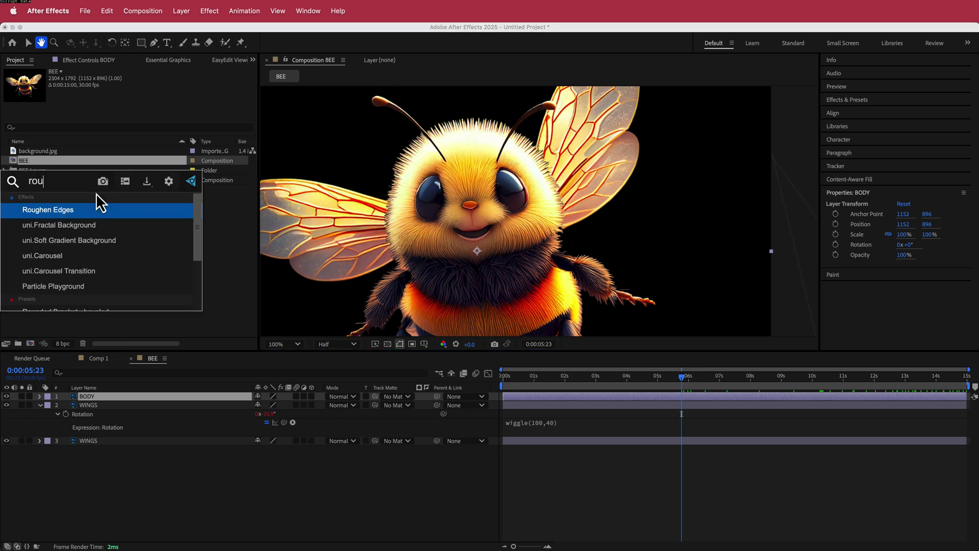
pyautogui.press('Return')
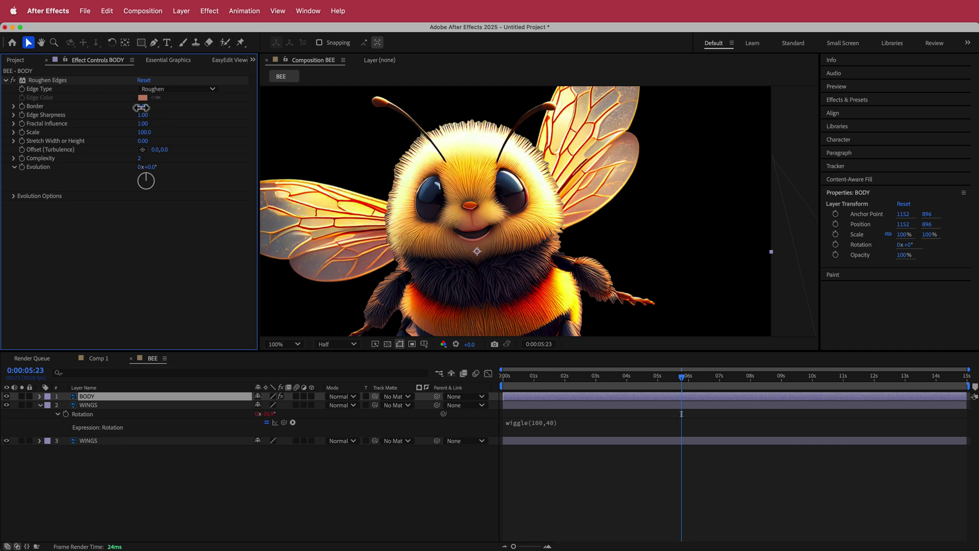
# Step: Set the BODY layer's Roughen Edges Border to 12 and Edge Sharpness to 0.14
pyautogui.moveTo(147, 106)
pyautogui.mouseDown()
pyautogui.moveTo(204, 107)
pyautogui.moveTo(147, 108)
pyautogui.mouseUp()
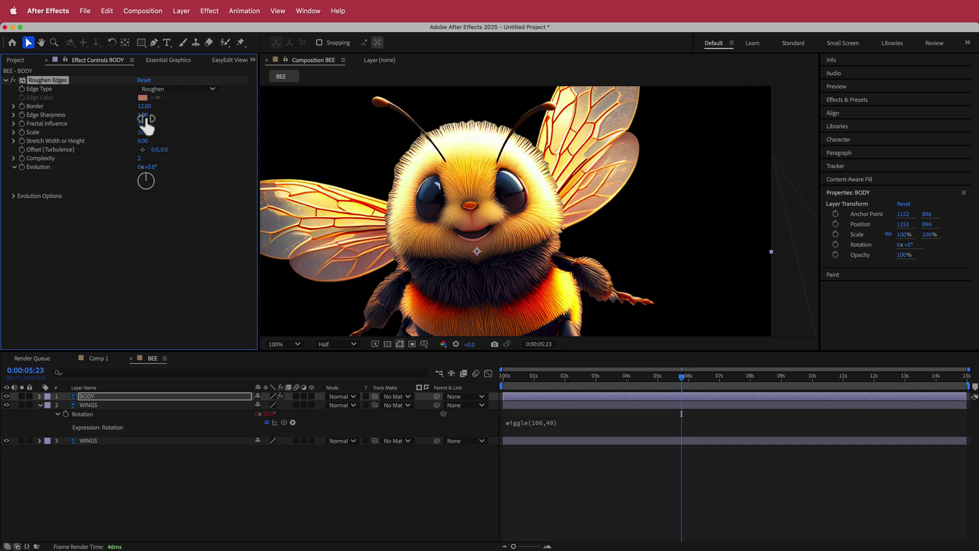
pyautogui.moveTo(145, 119); pyautogui.dragTo(67, 119)
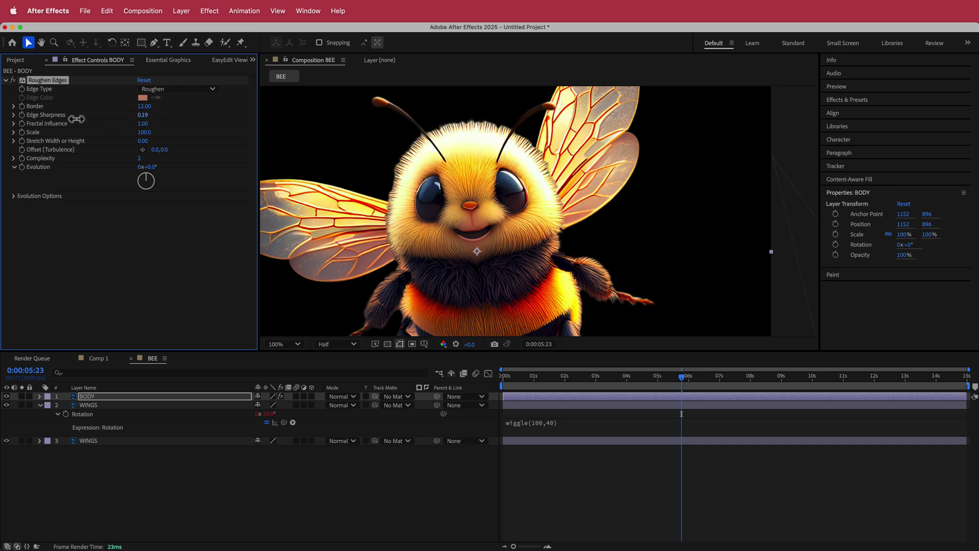
pyautogui.moveTo(142, 116); pyautogui.dragTo(135, 116)
pyautogui.scroll(-2, 519, 201)
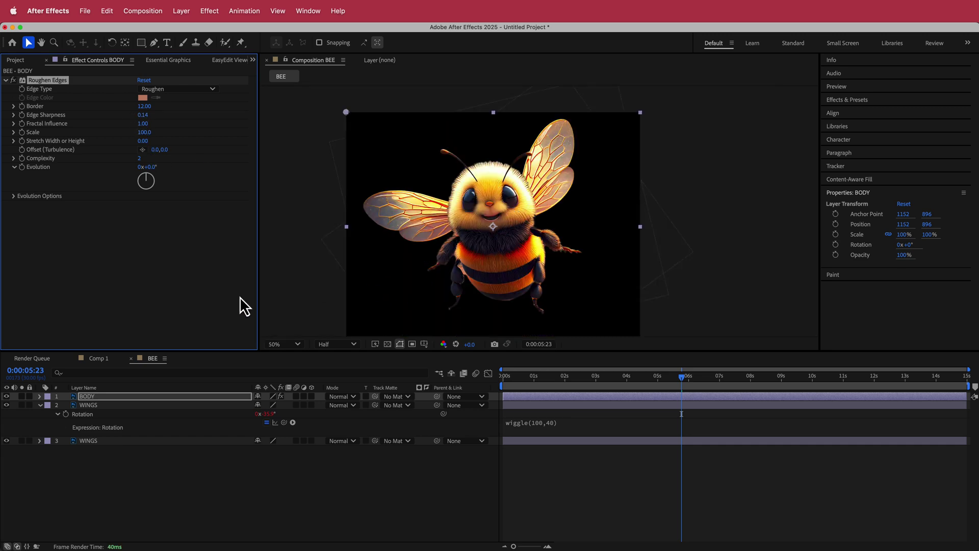
# Step: Place the BEE composition above the background layers in Comp 1 and scale it to 38%
pyautogui.click(101, 359)
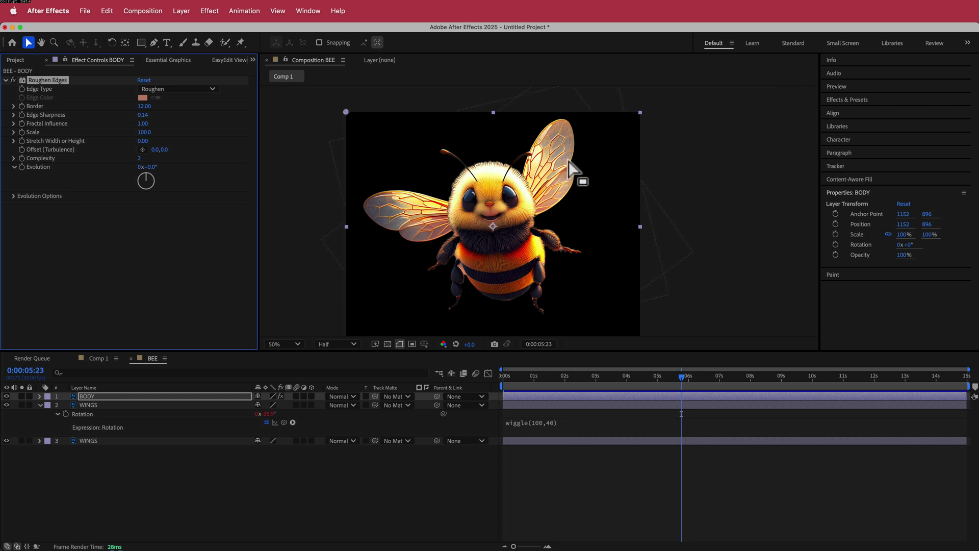
pyautogui.scroll(2, 566, 179)
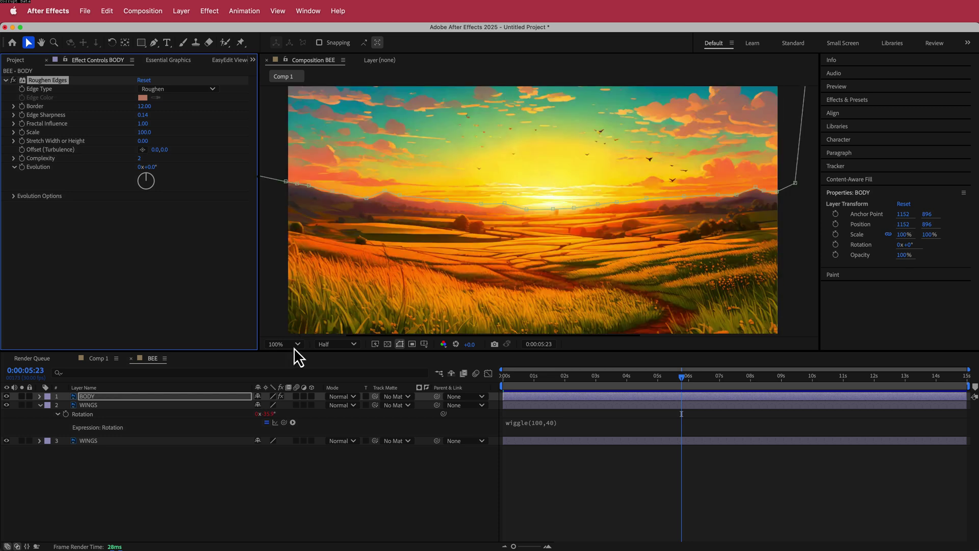
pyautogui.click(296, 344)
pyautogui.click(306, 376)
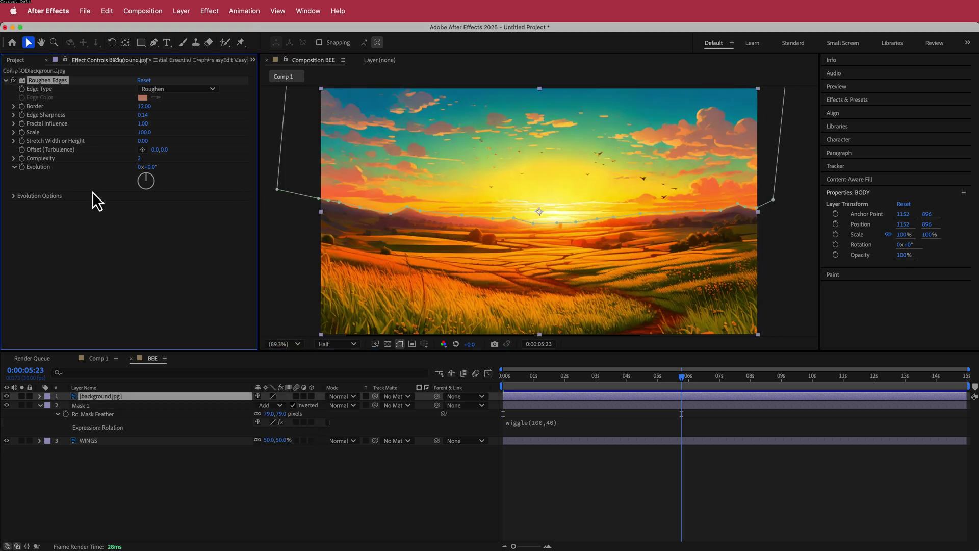
pyautogui.moveTo(51, 166); pyautogui.dragTo(134, 405)
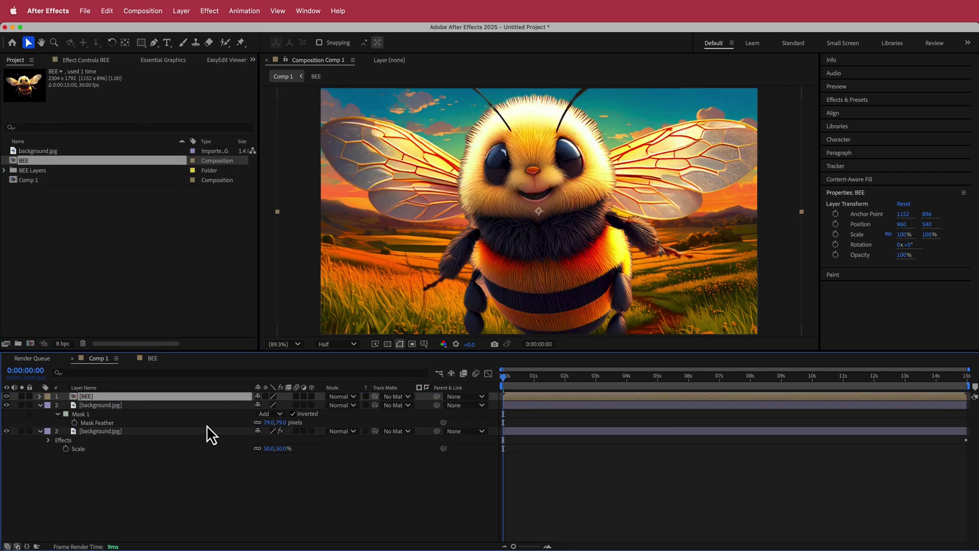
pyautogui.press('s')
pyautogui.moveTo(268, 405); pyautogui.dragTo(237, 407)
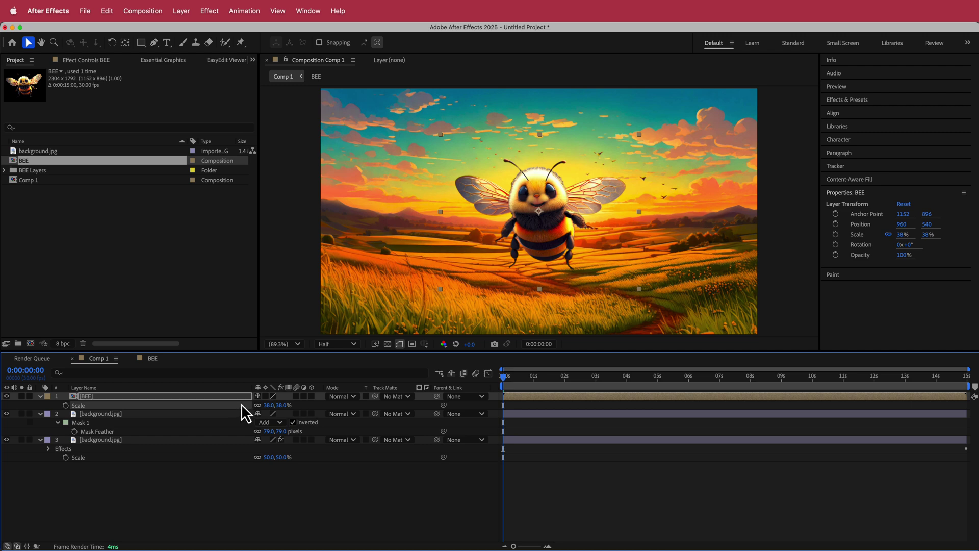
# Step: Add the expression wiggle(0.8,180) to the BEE layer's Position in Comp 1 and preview the flight from the start
pyautogui.press('p')
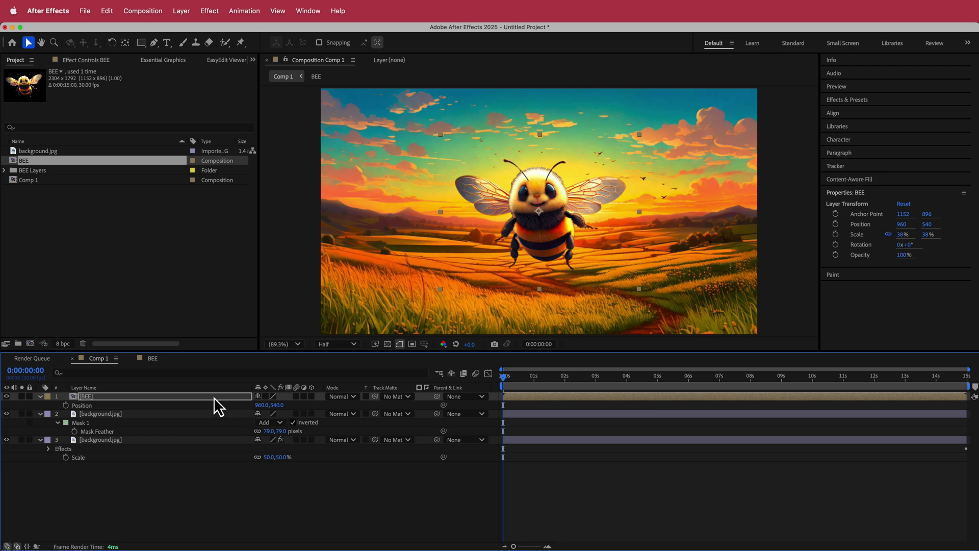
pyautogui.keyDown('alt'); pyautogui.click(66, 405); pyautogui.keyUp('alt')
pyautogui.write('wigg')
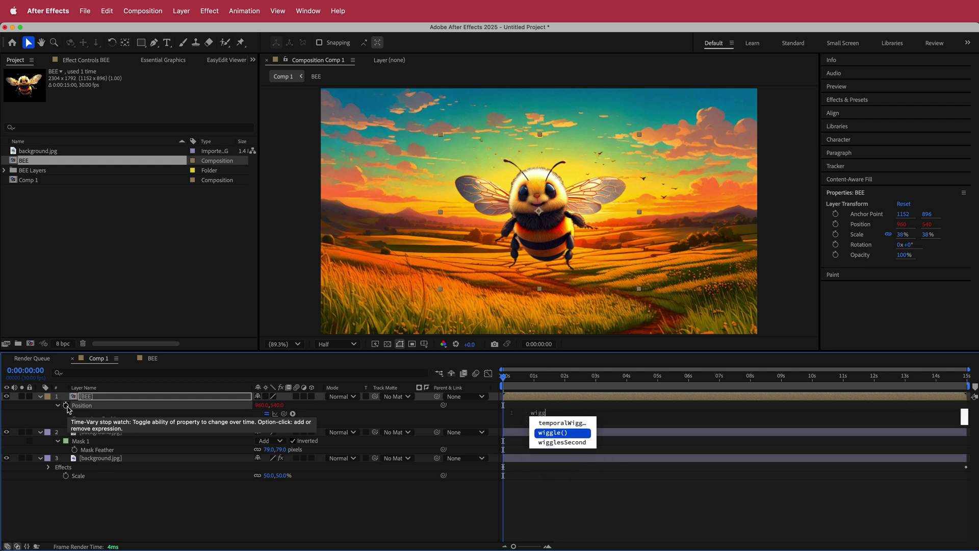
pyautogui.press('Return')
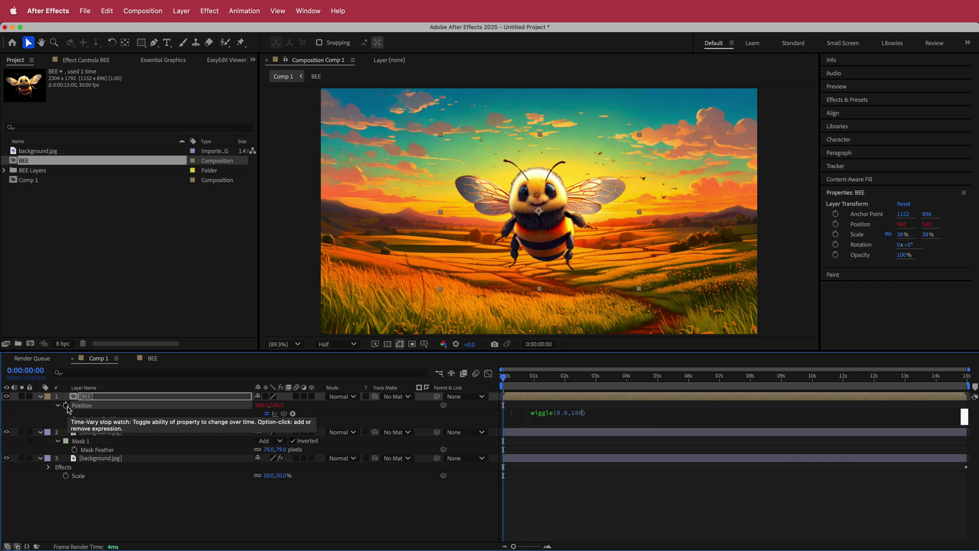
pyautogui.click(506, 381)
pyautogui.press('space')
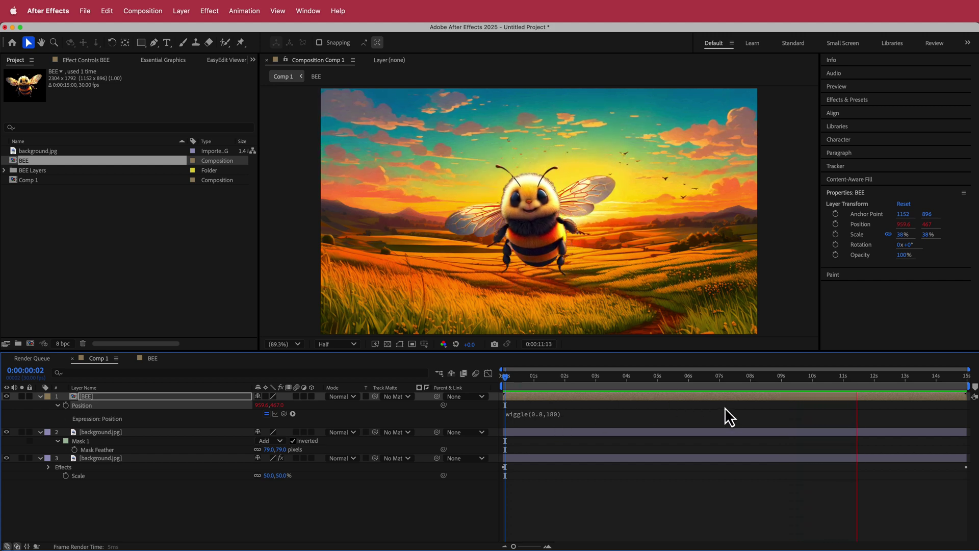
pyautogui.press('space')
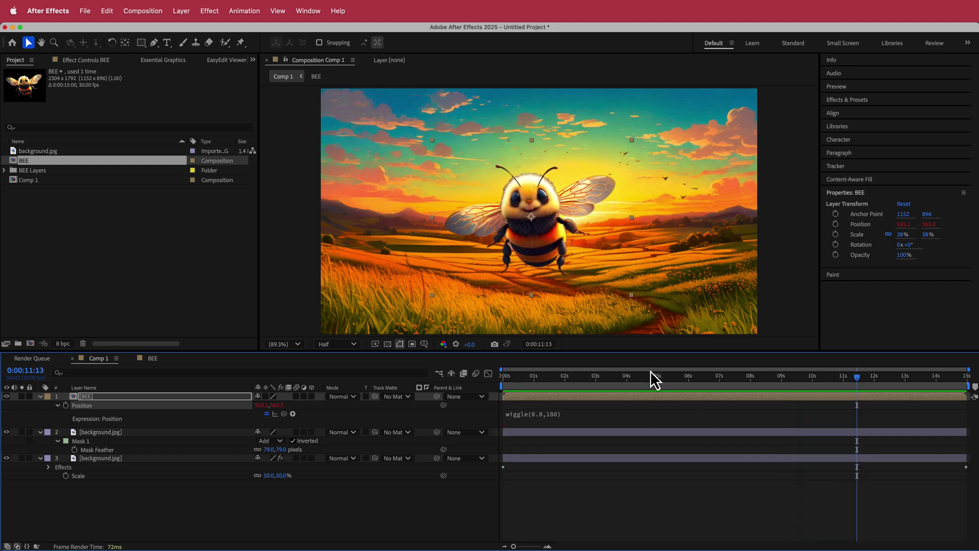
pyautogui.moveTo(856, 378); pyautogui.dragTo(604, 386)
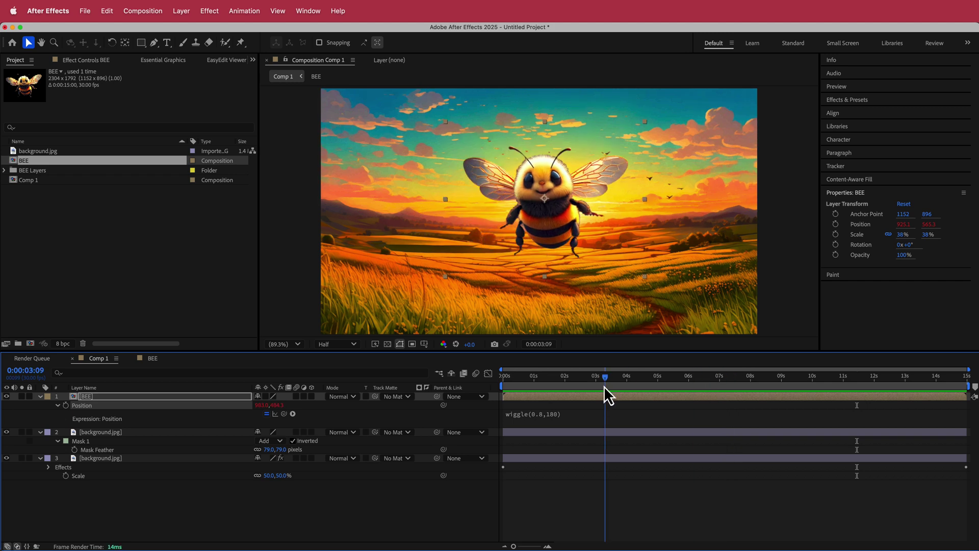
# Step: Enable motion blur for both WINGS layers in the BEE composition and preview the blurred flapping in Comp 1
pyautogui.click(153, 358)
pyautogui.click(134, 405)
pyautogui.keyDown('shift'); pyautogui.click(129, 441); pyautogui.keyUp('shift')
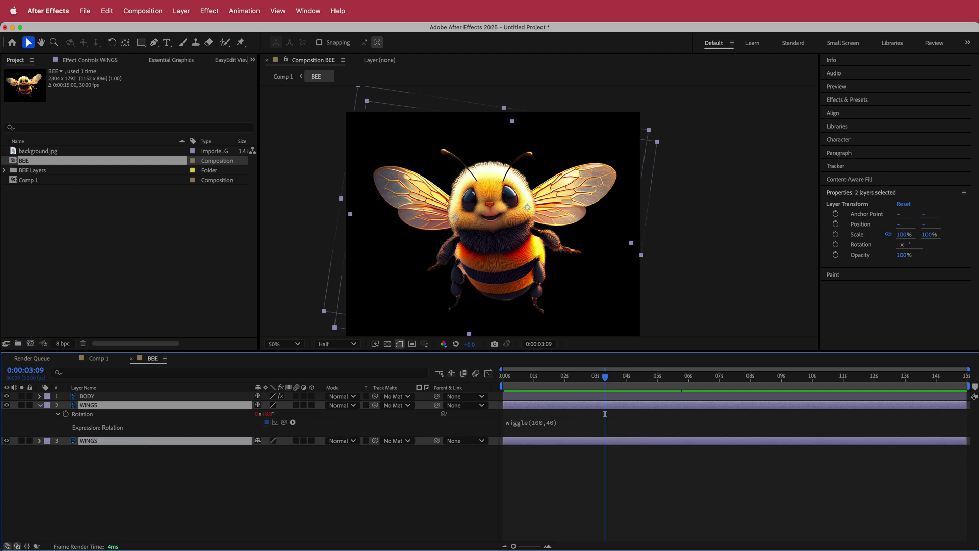
pyautogui.click(296, 405)
pyautogui.click(296, 441)
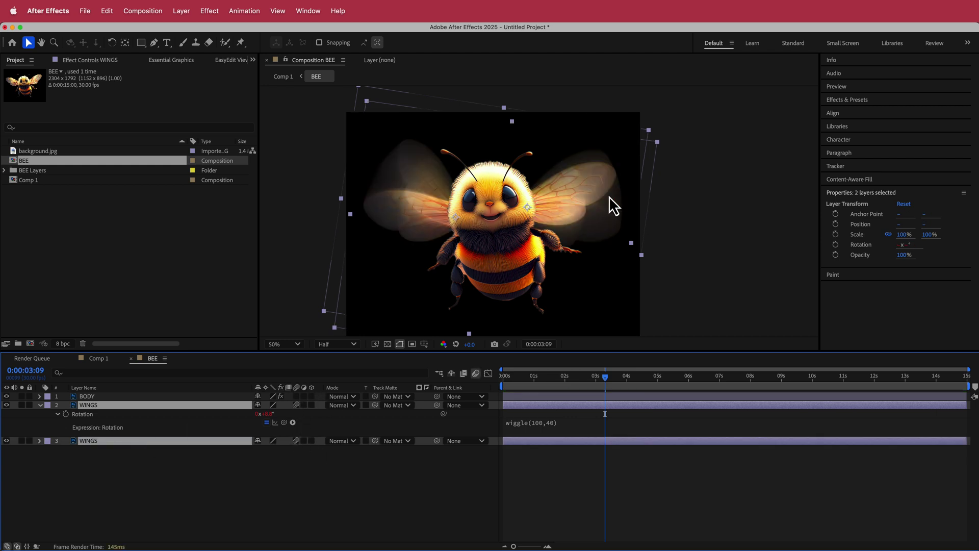
pyautogui.click(98, 359)
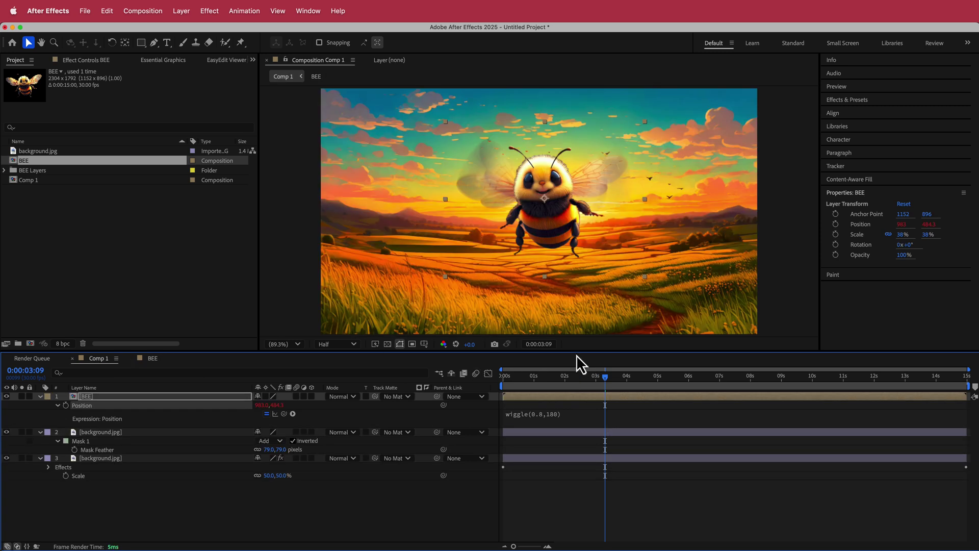
pyautogui.moveTo(605, 380); pyautogui.dragTo(648, 381)
pyautogui.press('space')
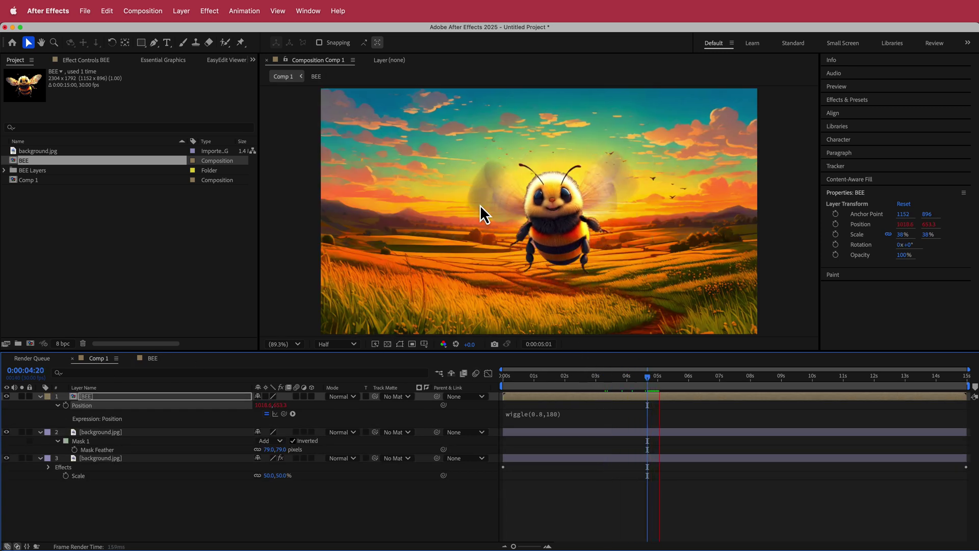
pyautogui.press('space')
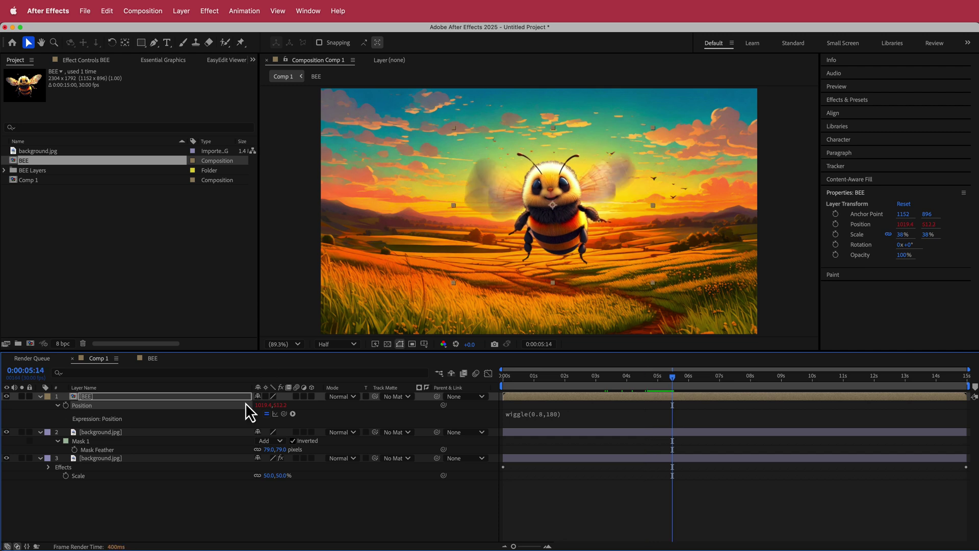
# Step: Duplicate the BEE layer in Comp 1
pyautogui.click(198, 495)
pyautogui.click(98, 397)
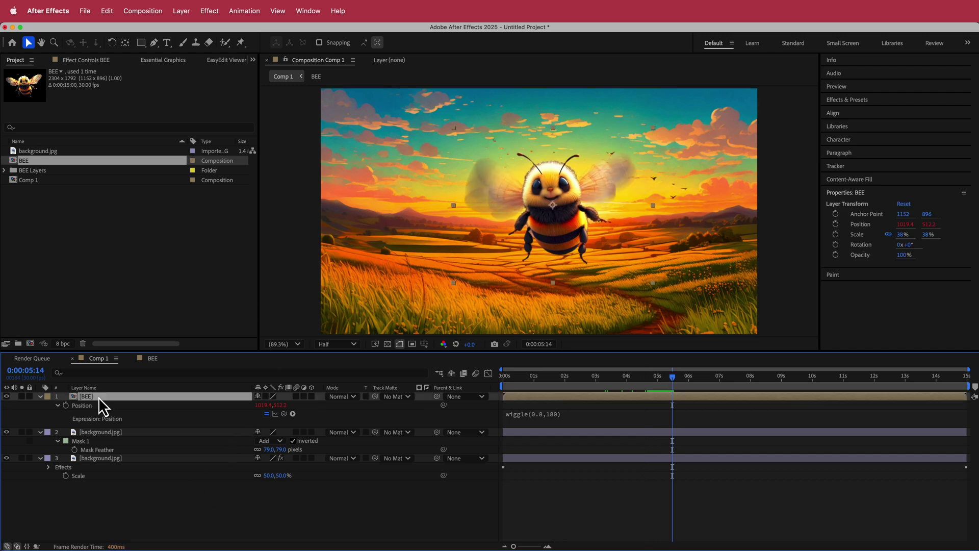
pyautogui.press('super+d')
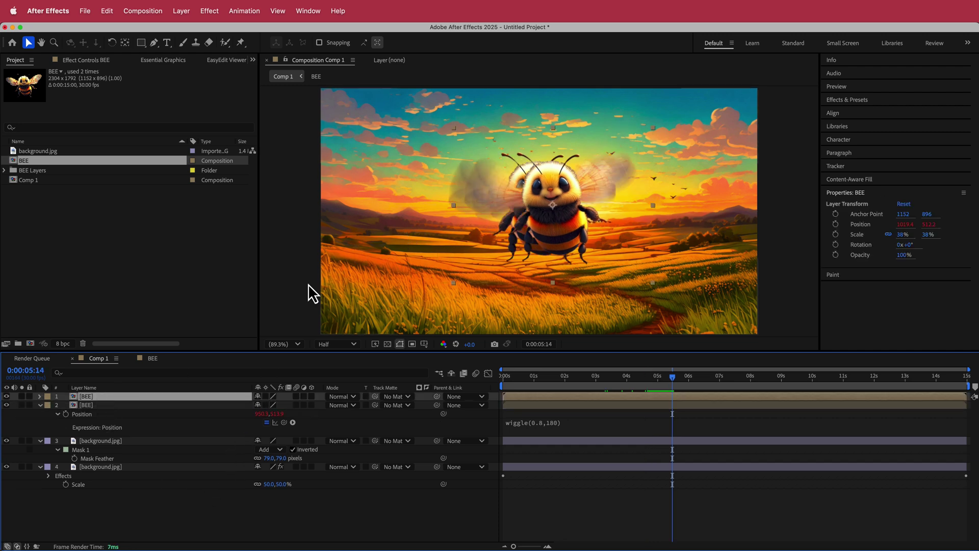
# Step: Scale the upper BEE copy to 10% and move it into the upper-left sky, to about position 274, 287
pyautogui.press('s')
pyautogui.moveTo(266, 407); pyautogui.dragTo(250, 409)
pyautogui.moveTo(558, 206); pyautogui.dragTo(399, 153)
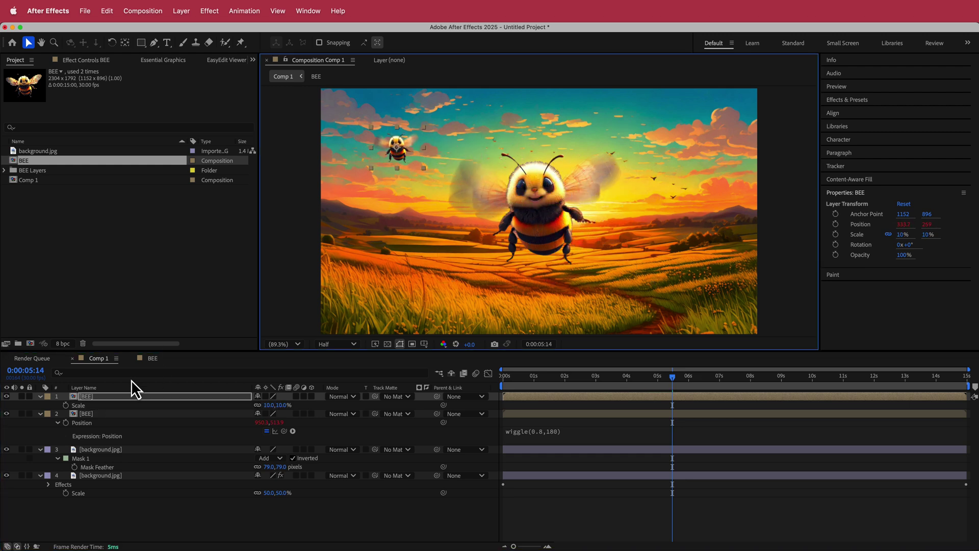
# Step: Replace the small BEE copy's Position expression with wiggle(0.4,100) and preview its gentler flight from the start
pyautogui.press('p')
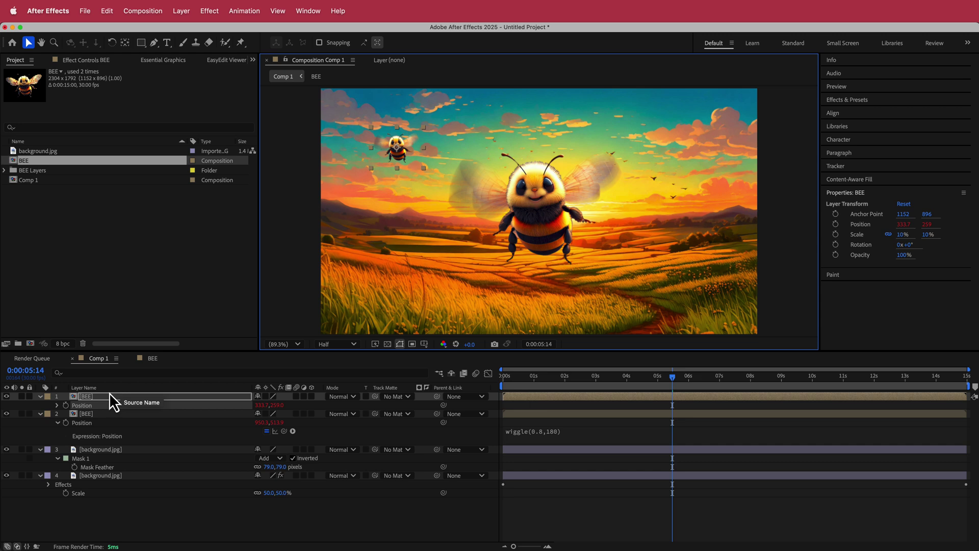
pyautogui.keyDown('alt'); pyautogui.click(66, 405); pyautogui.keyUp('alt')
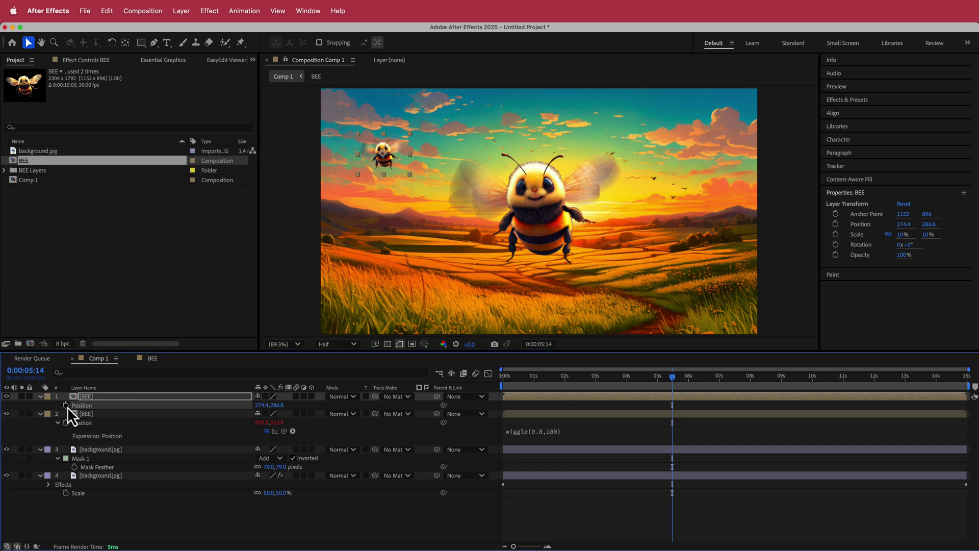
pyautogui.keyDown('alt'); pyautogui.click(66, 405); pyautogui.keyUp('alt')
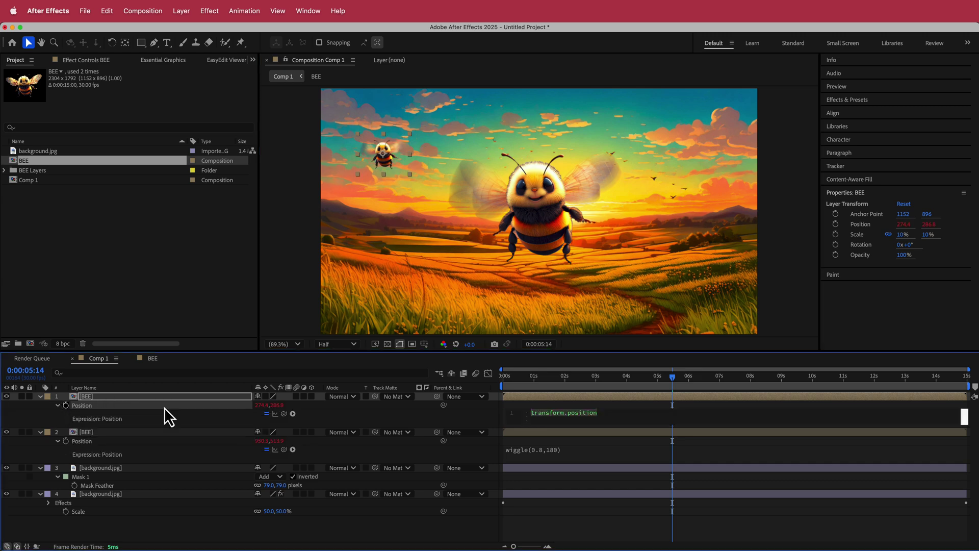
pyautogui.write('wiggle()')
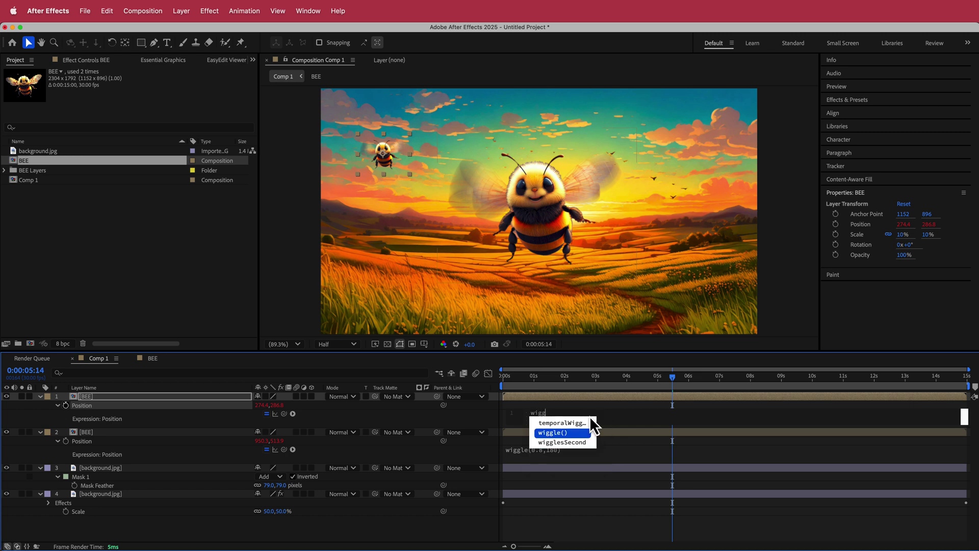
pyautogui.press('Return')
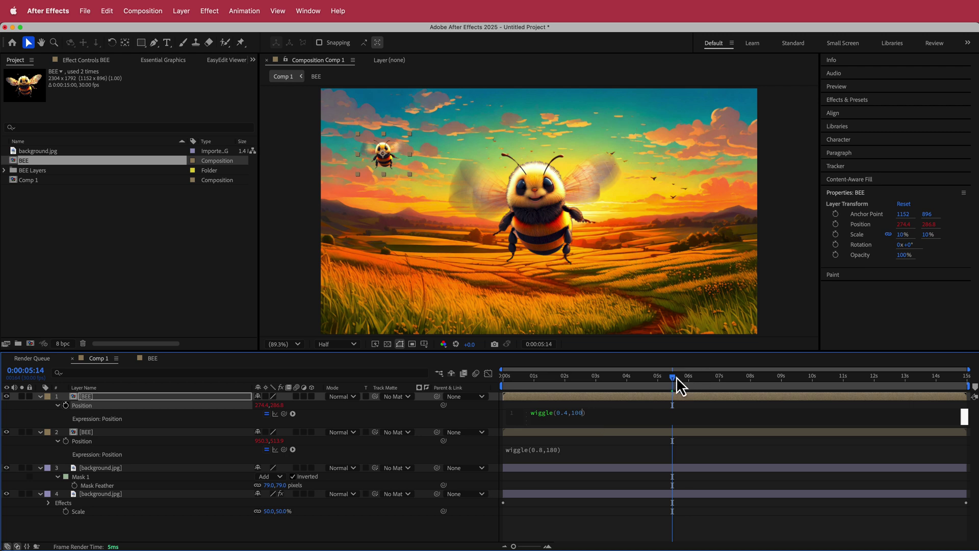
pyautogui.moveTo(674, 378); pyautogui.dragTo(496, 380)
pyautogui.press('space')
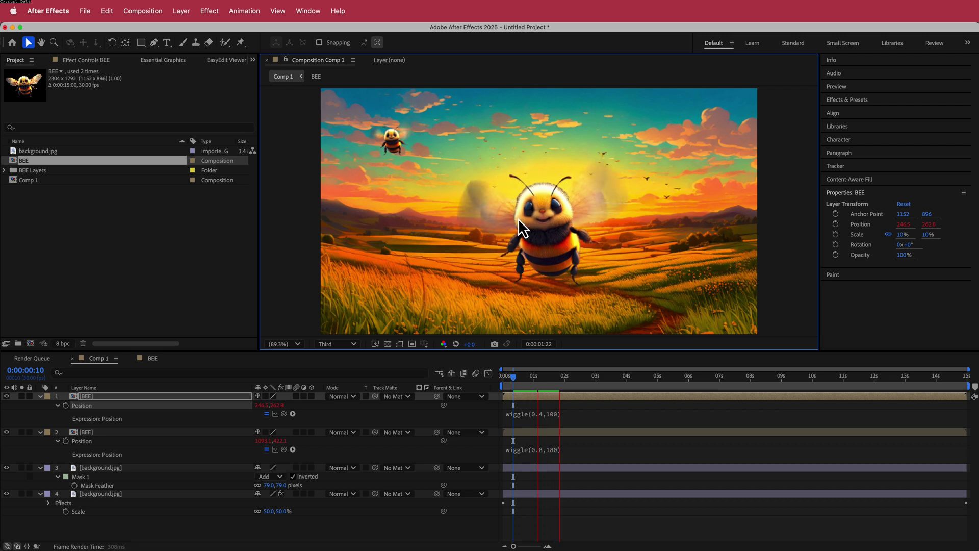
pyautogui.press('space')
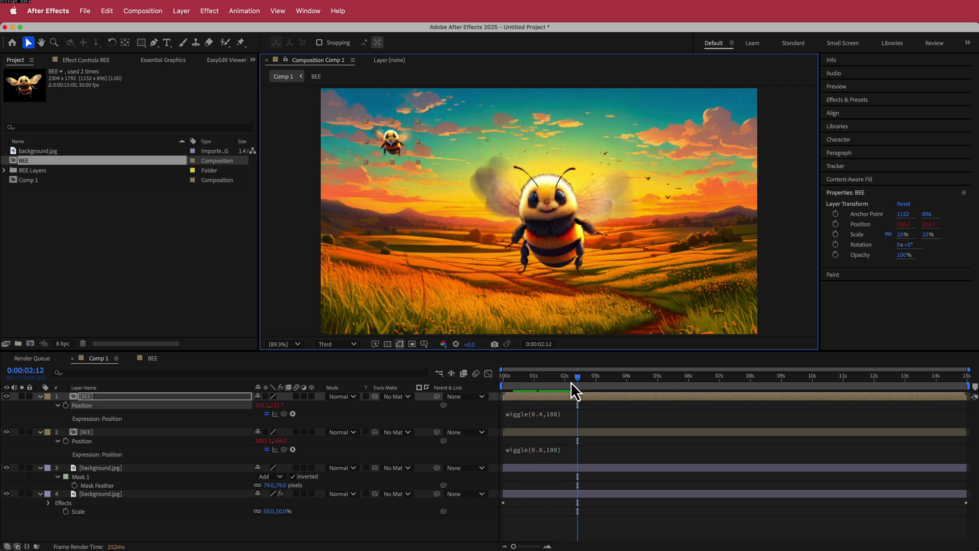
pyautogui.moveTo(577, 378); pyautogui.dragTo(477, 379)
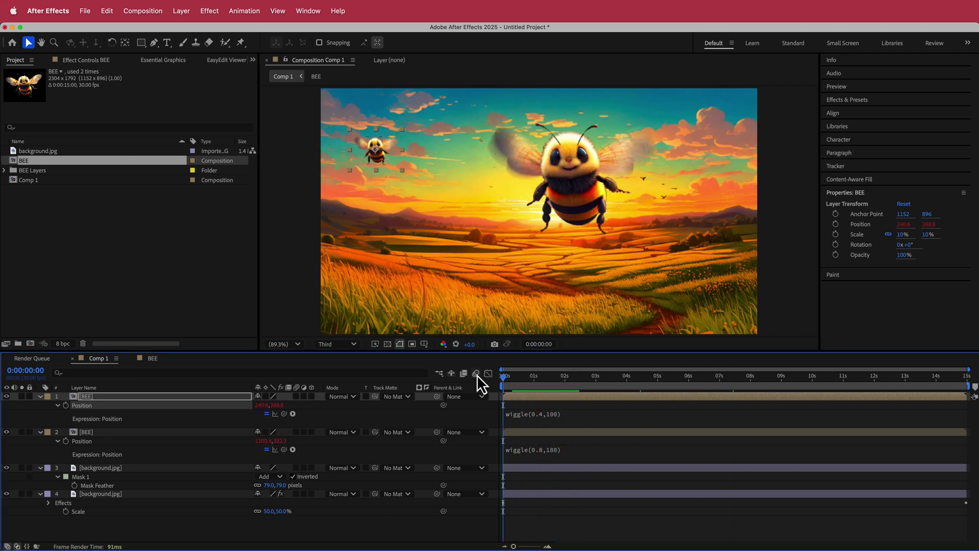
# Step: Add an adjustment layer above all layers in Comp 1 and apply the Lumetri Color effect to it
pyautogui.rightClick(423, 396)
pyautogui.moveTo(444, 404)
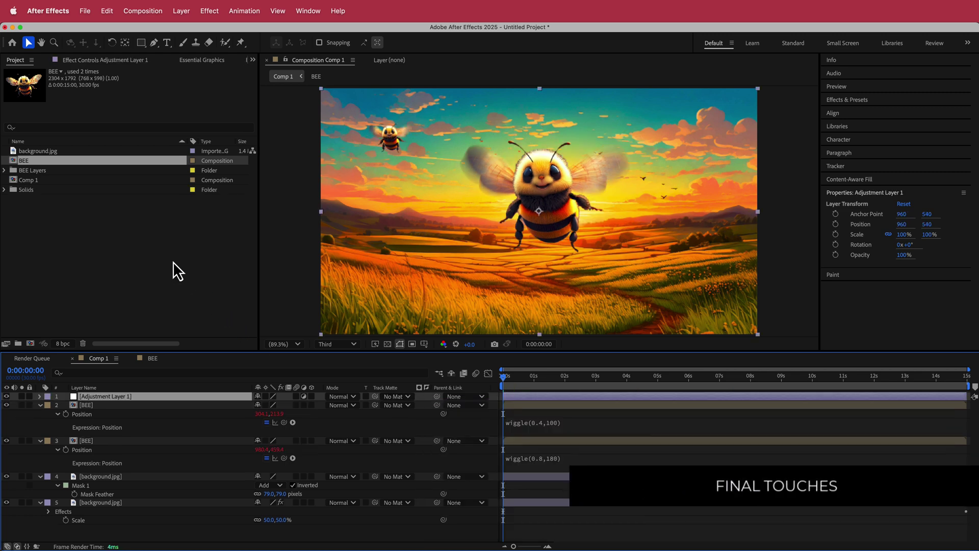
pyautogui.hotkey('ctrl', 'space')
pyautogui.write('lu')
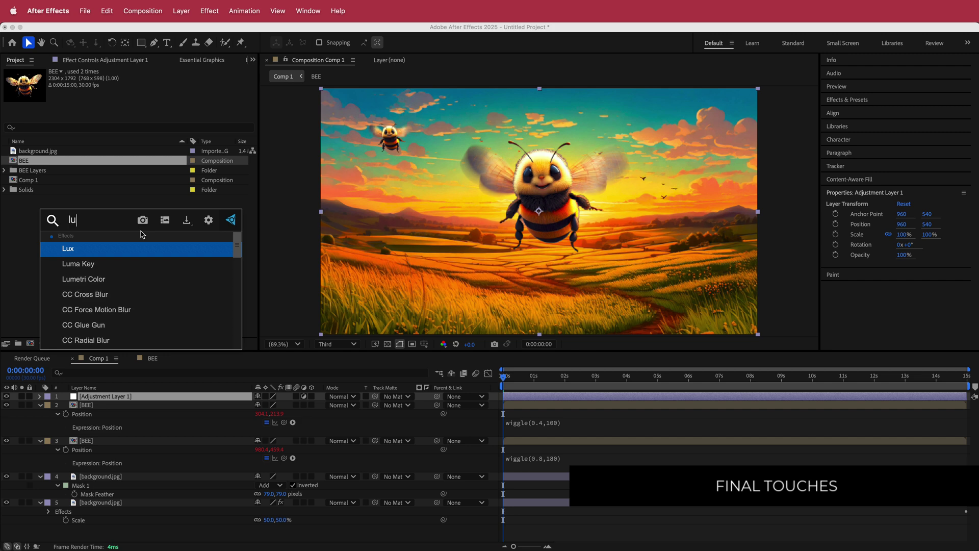
pyautogui.write('m')
pyautogui.press('Down')
pyautogui.press('Return')
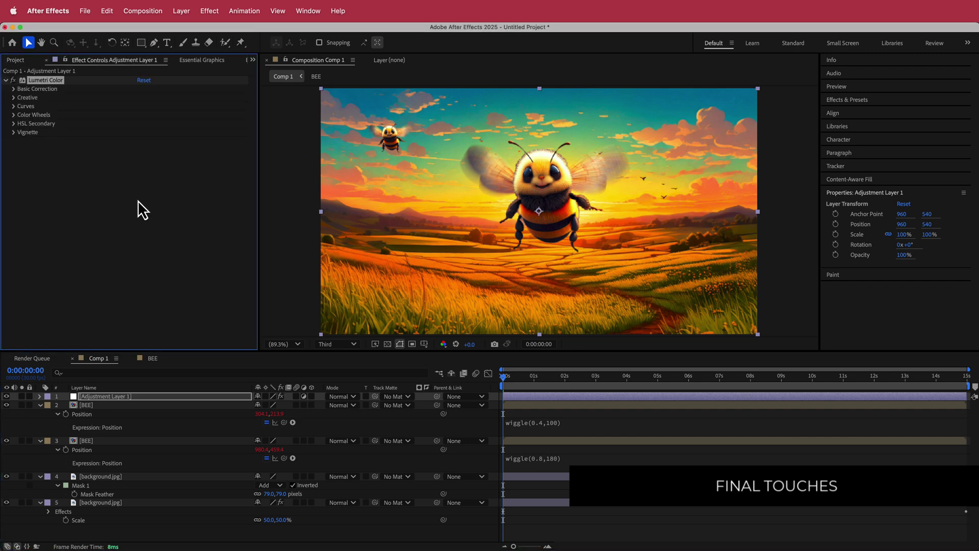
# Step: Set Lumetri Color's creative look to SL GOLD RUSH HDR with intensity 80, and switch the preview resolution to Half
pyautogui.click(14, 98)
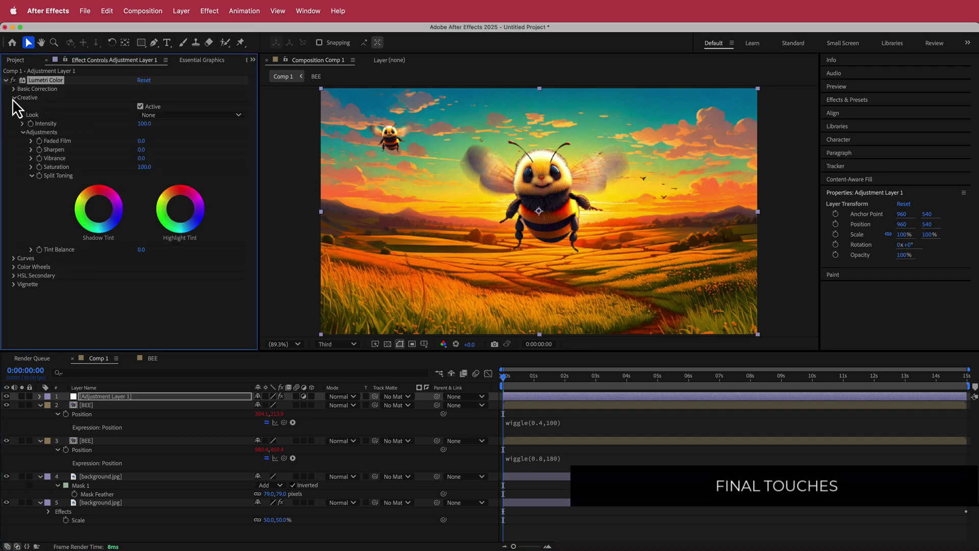
pyautogui.click(204, 116)
pyautogui.scroll(-8, 221, 198)
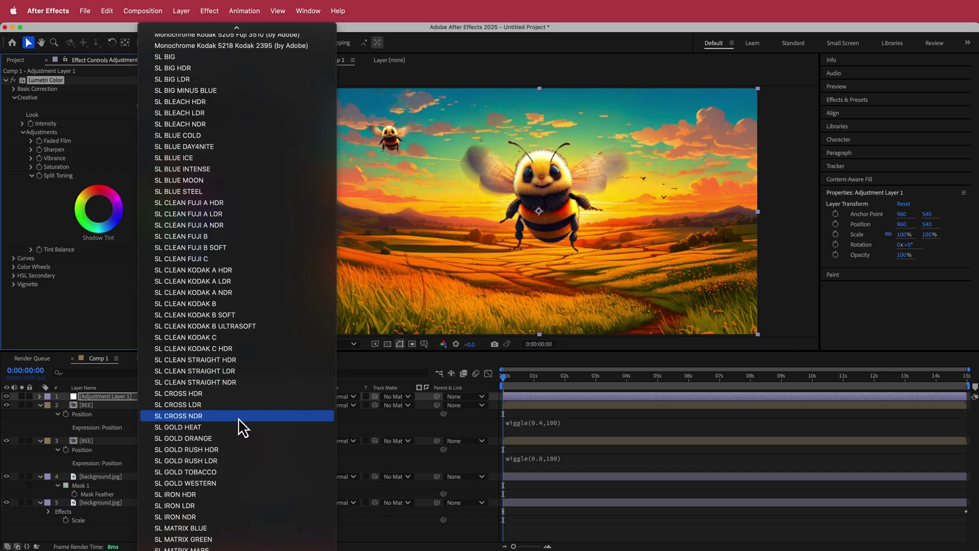
pyautogui.click(230, 451)
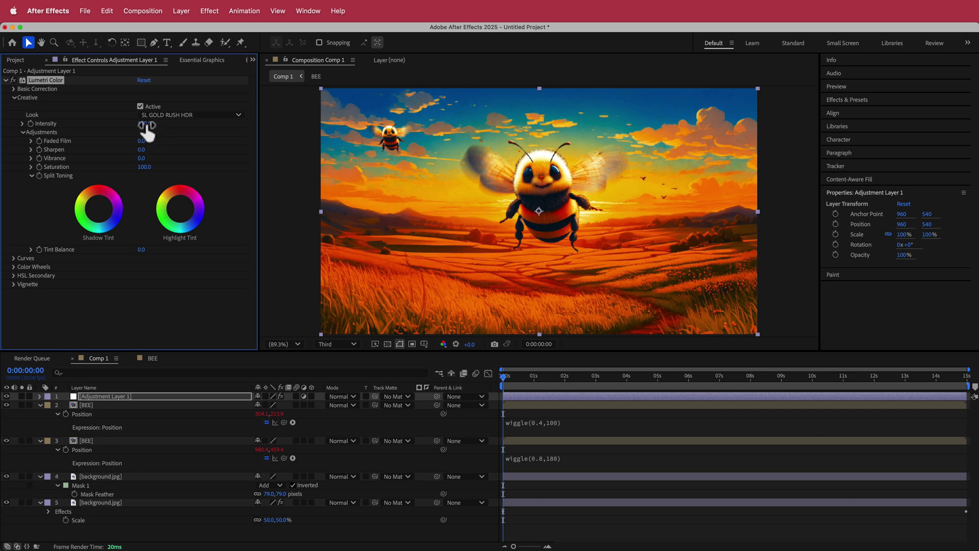
pyautogui.click(146, 125)
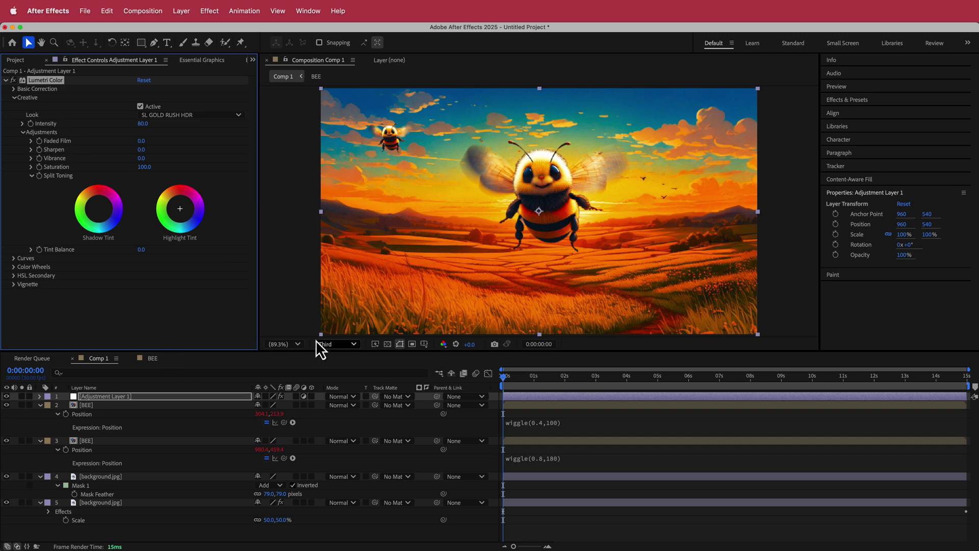
pyautogui.click(337, 344)
pyautogui.click(329, 386)
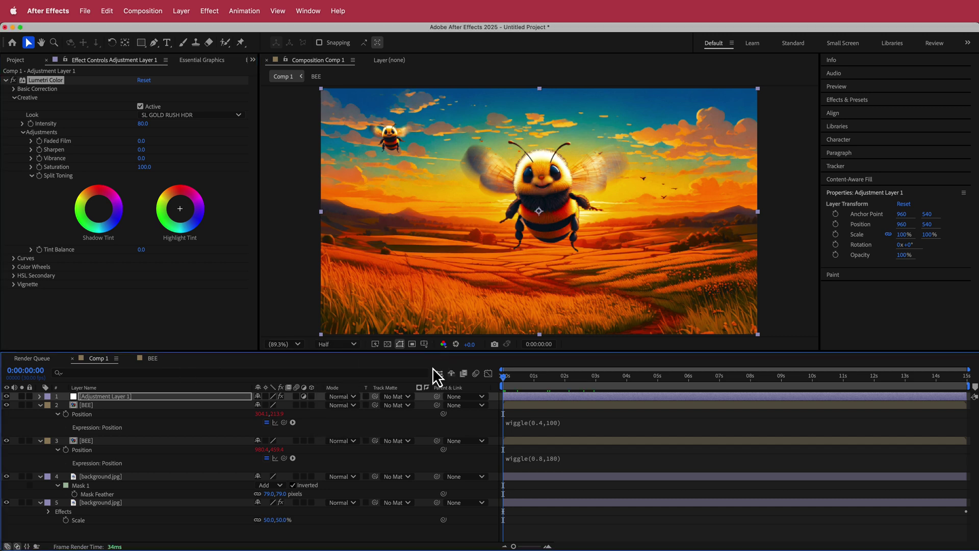
# Step: Add a second adjustment layer at the top of Comp 1 and apply the Noise effect to it with 8% noise
pyautogui.rightClick(424, 397)
pyautogui.moveTo(455, 405)
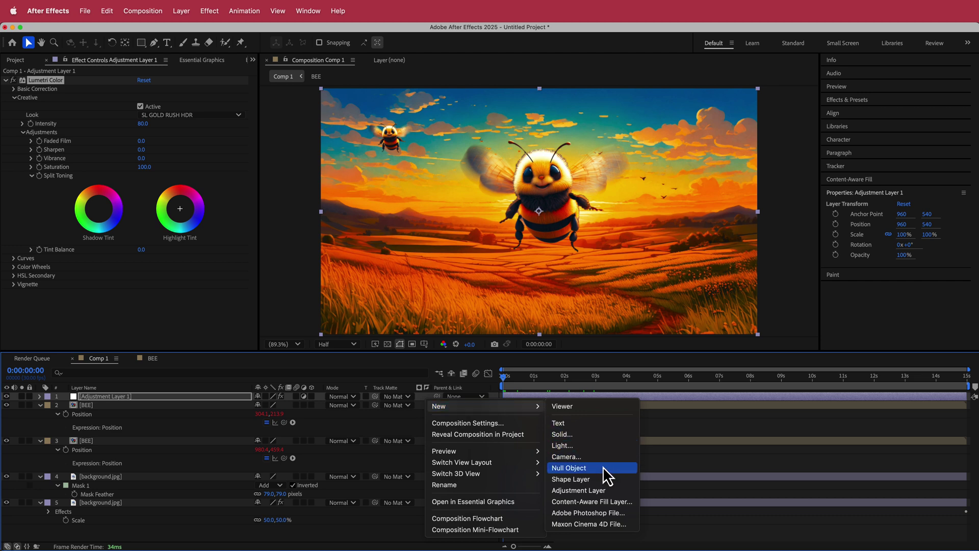
pyautogui.click(578, 490)
pyautogui.hotkey('ctrl', 'space')
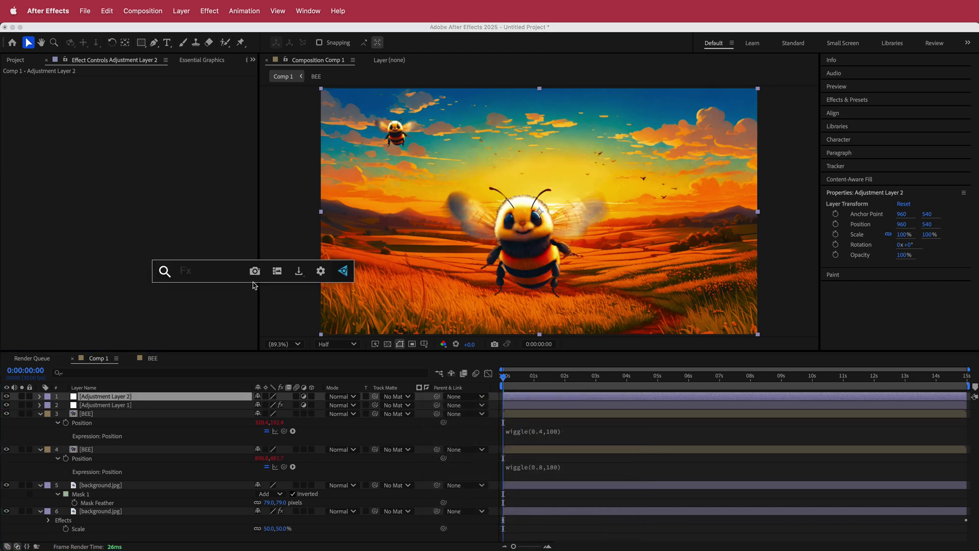
pyautogui.write('nois')
pyautogui.press('Down')
pyautogui.press('Down')
pyautogui.press('Down')
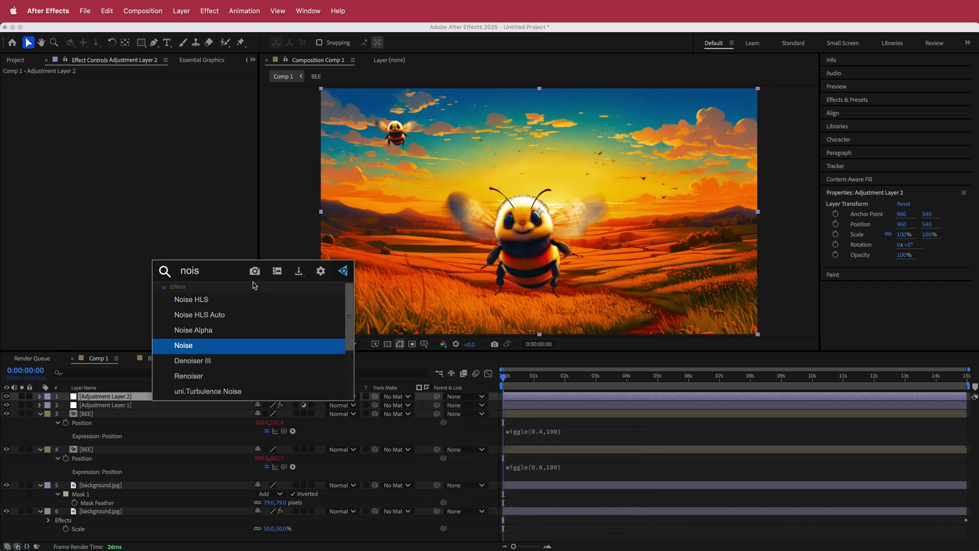
pyautogui.press('Return')
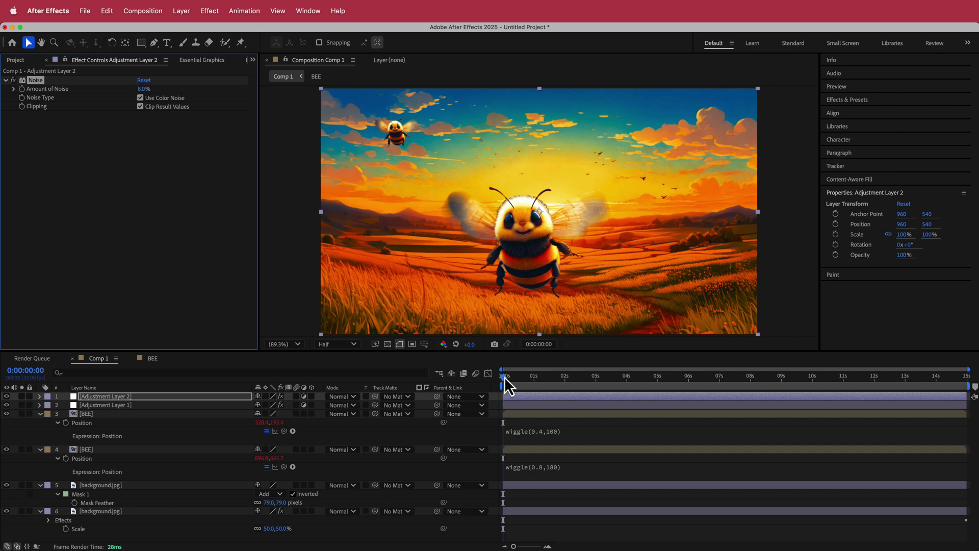
pyautogui.moveTo(504, 377); pyautogui.dragTo(635, 379)
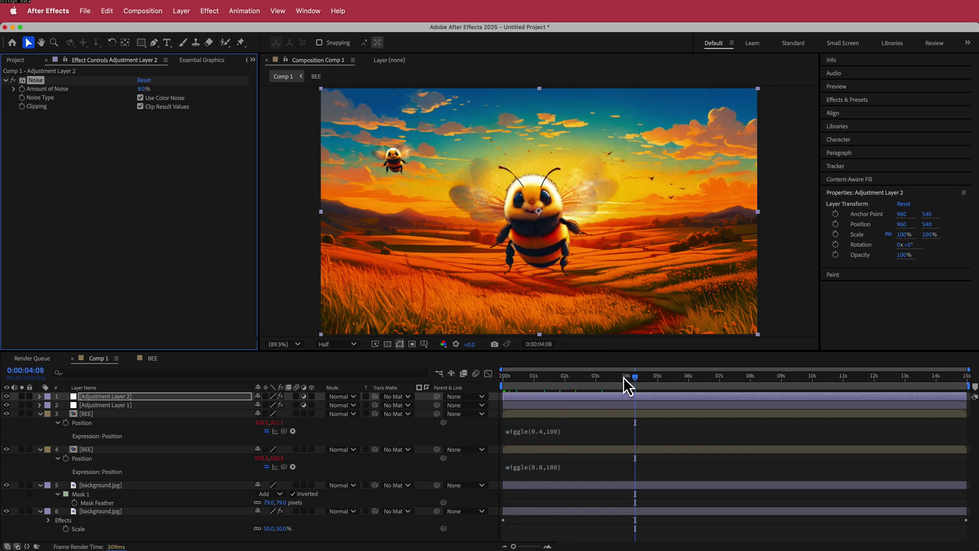
# Step: Apply the Curves effect to the large BEE layer and darken its shadows and midtones slightly with two points on the RGB curve
pyautogui.click(120, 450)
pyautogui.hotkey('ctrl', 'space')
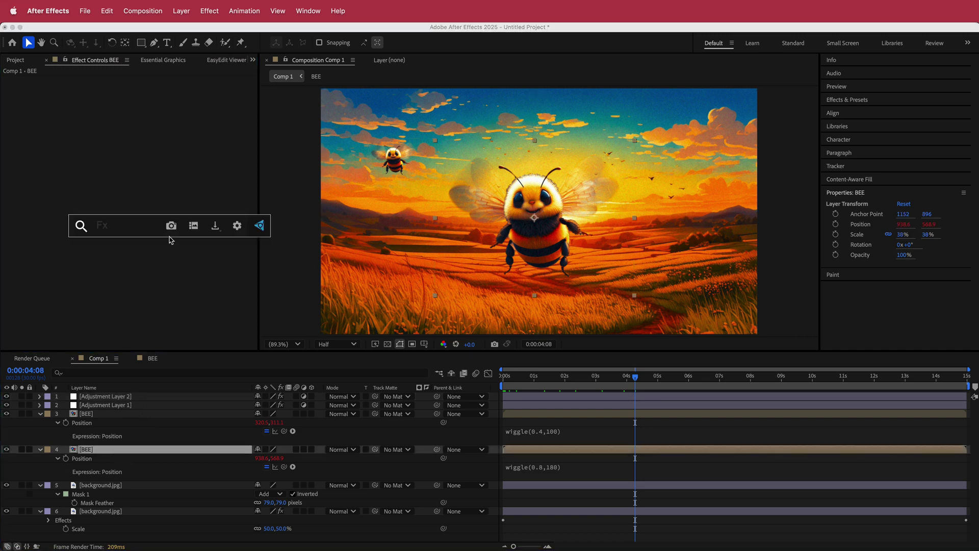
pyautogui.write('curves')
pyautogui.press('Return')
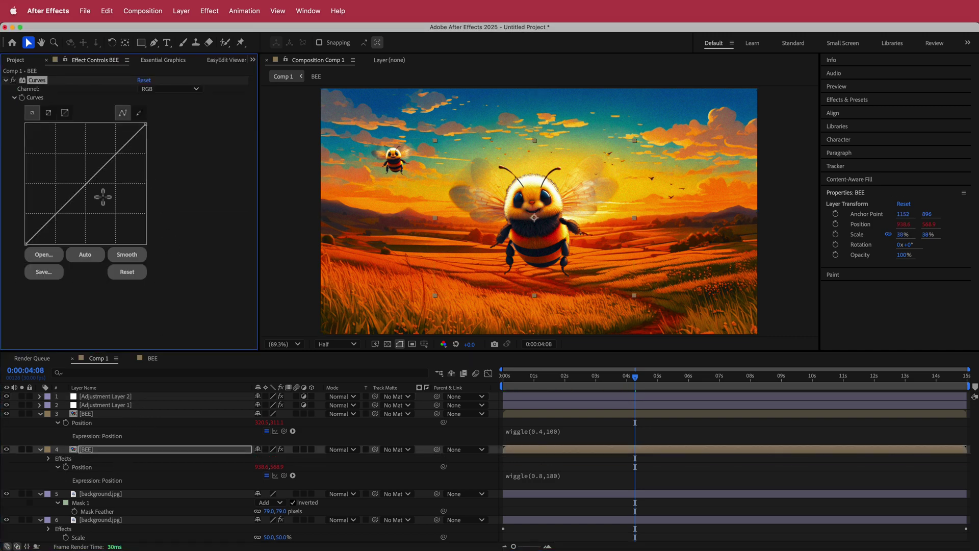
pyautogui.moveTo(62, 214); pyautogui.dragTo(67, 213)
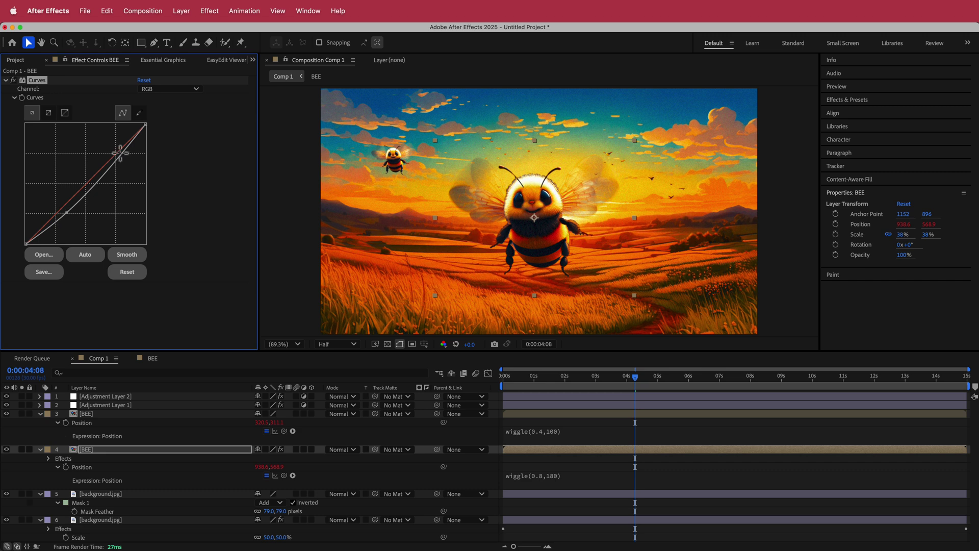
pyautogui.moveTo(116, 151); pyautogui.dragTo(114, 157)
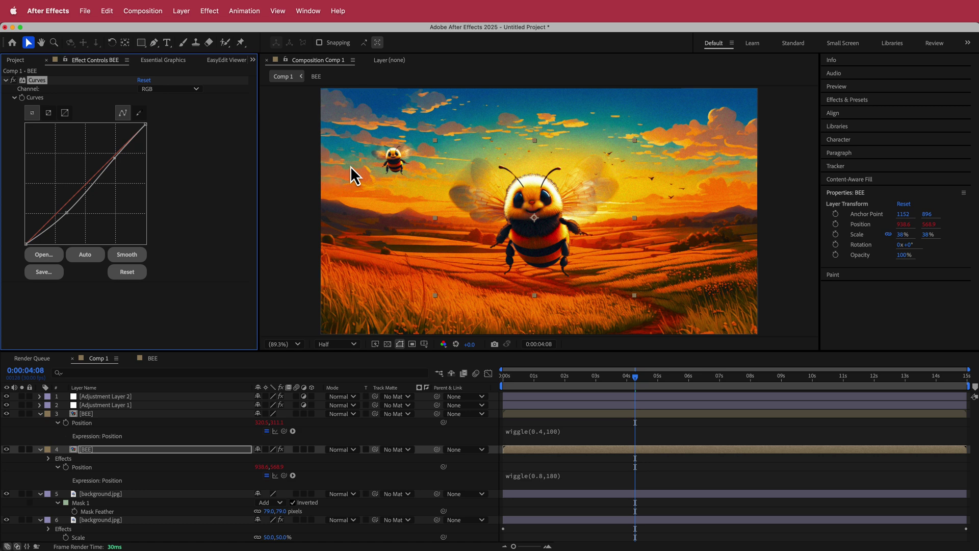
# Step: Scrub through Comp 1 and play back the color-graded bee animation
pyautogui.moveTo(635, 380); pyautogui.dragTo(780, 377)
pyautogui.press('space')
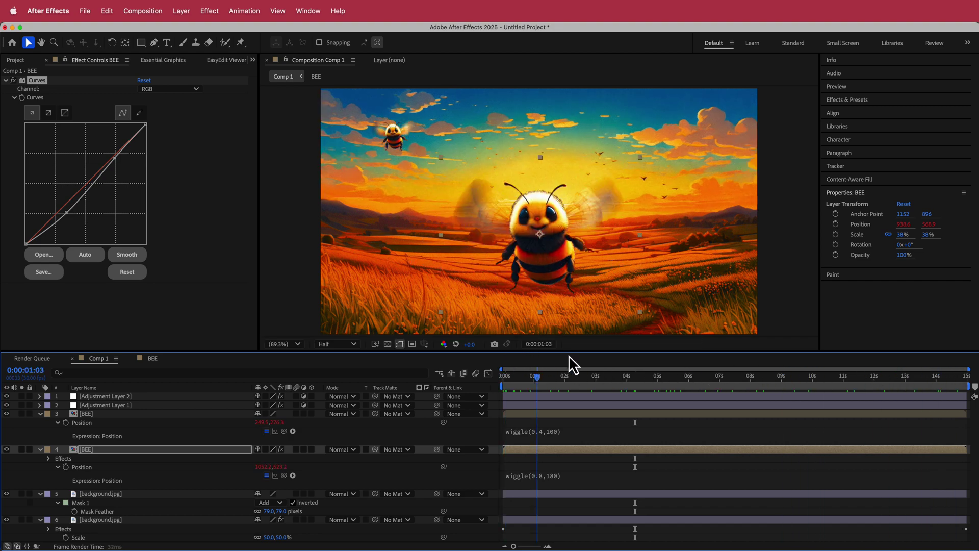